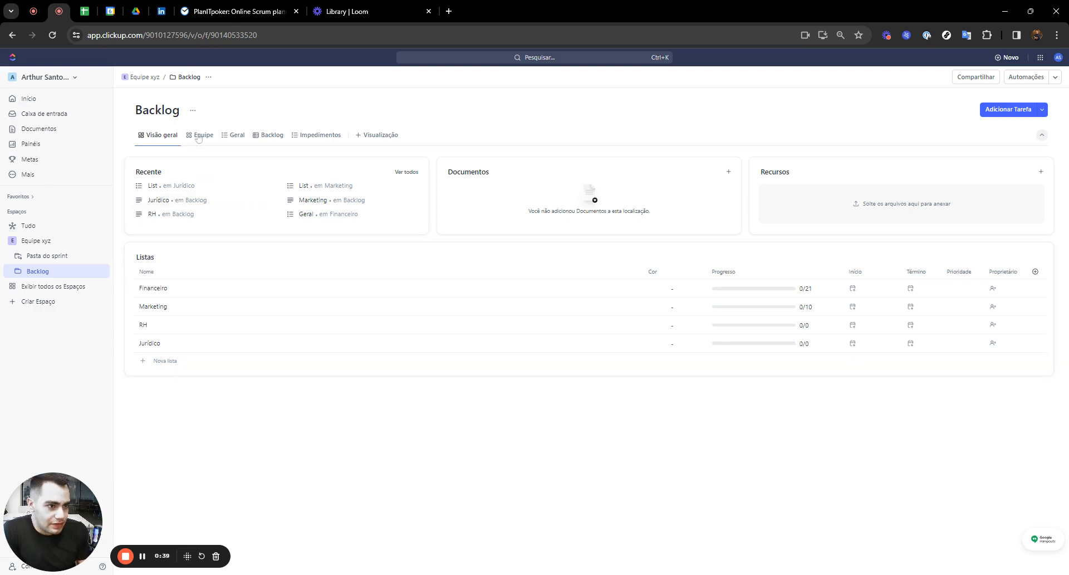
Review the available view types for the Backlog folder and the new-column field types in its Geral view
left_click(359, 135)
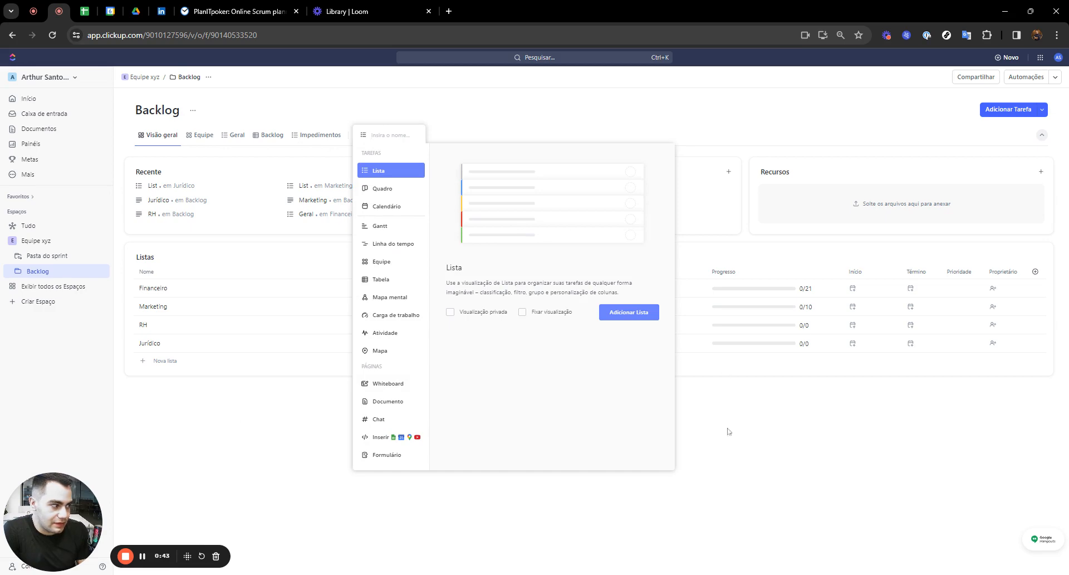
left_click(833, 493)
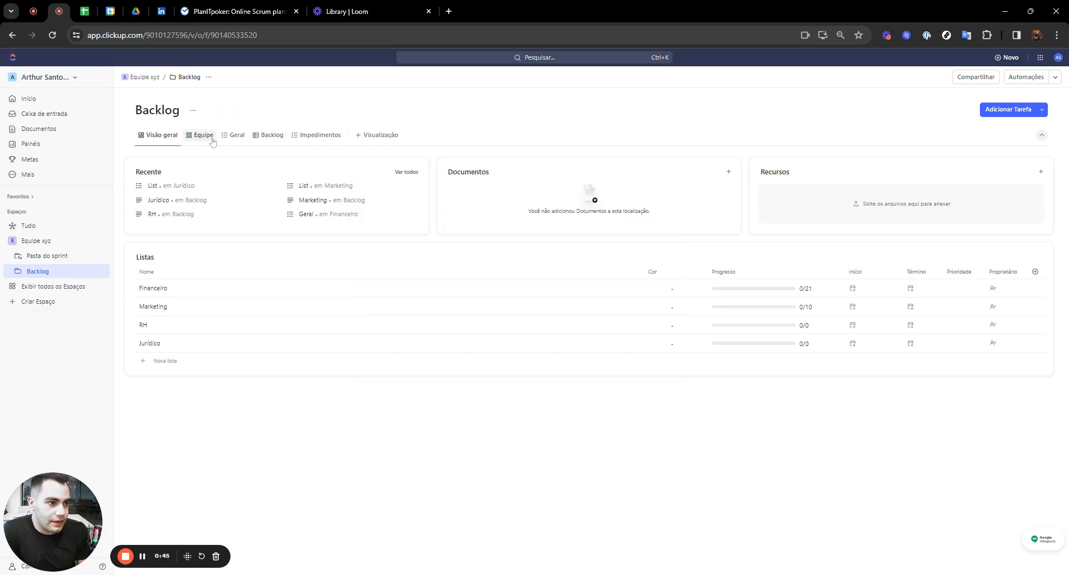
left_click(235, 134)
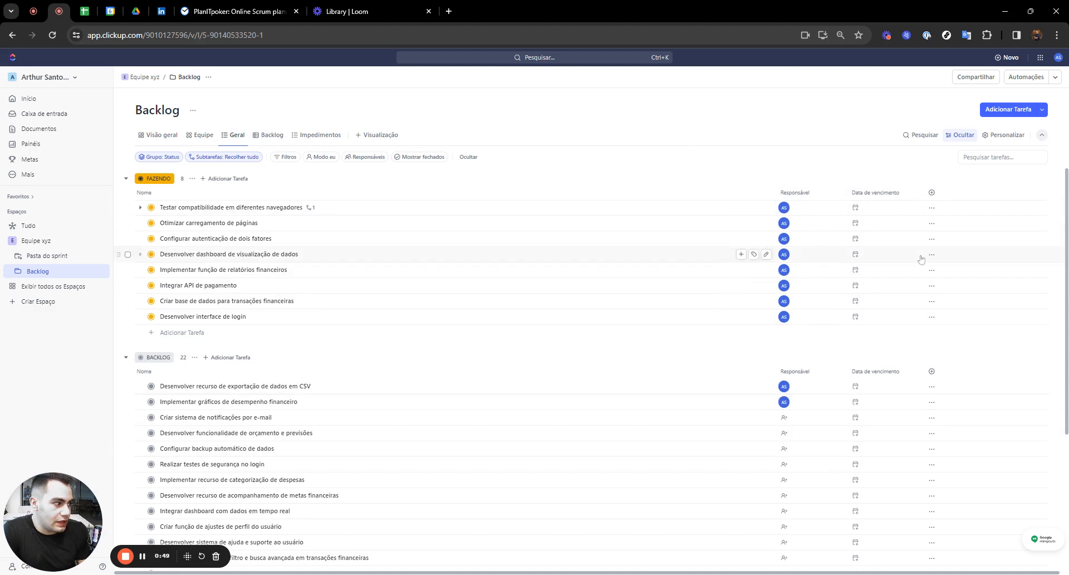
left_click(933, 192)
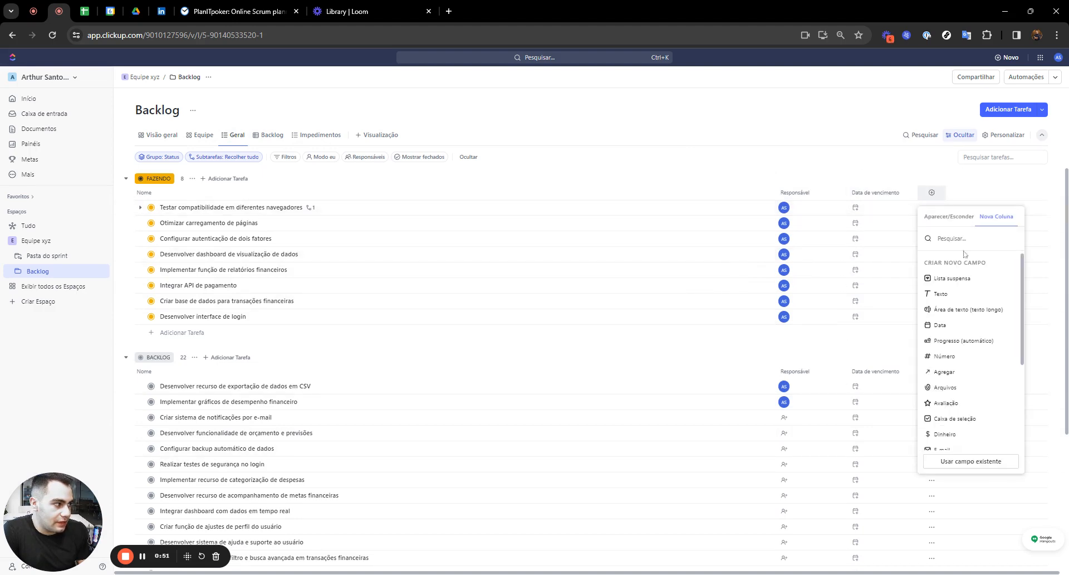
left_click(850, 161)
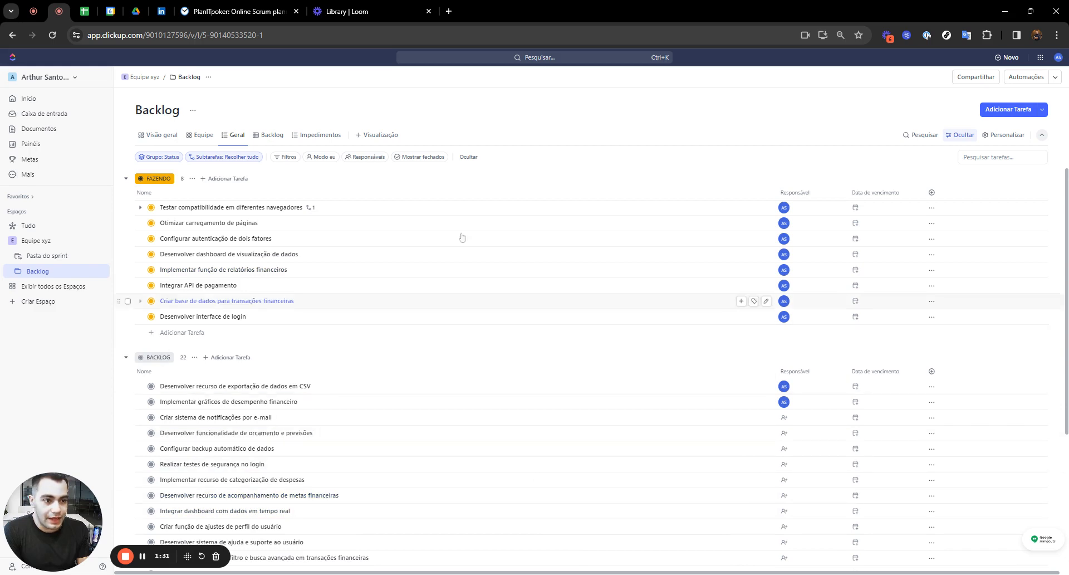
left_click(937, 198)
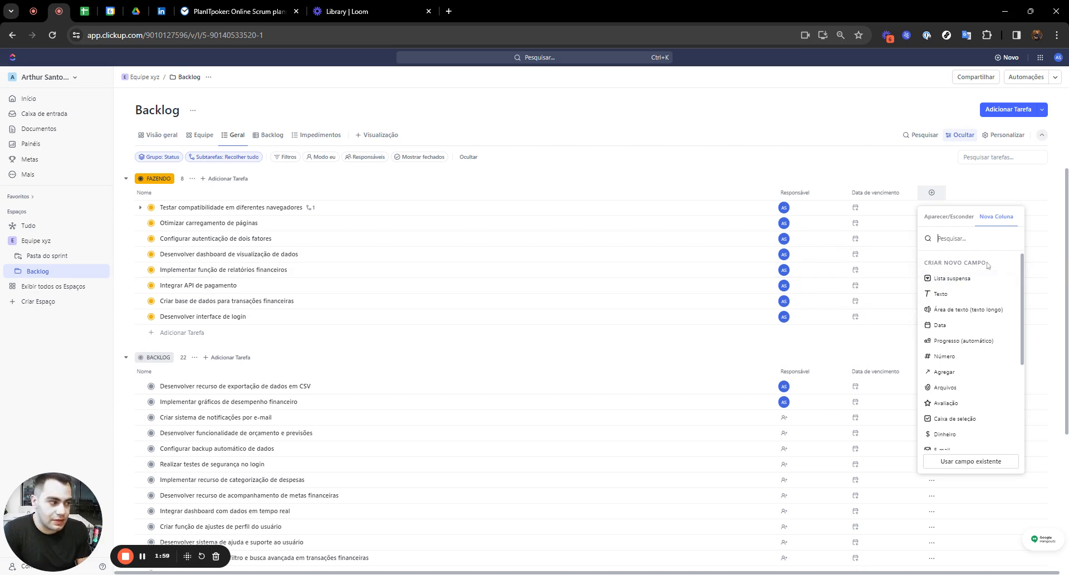
left_click(867, 153)
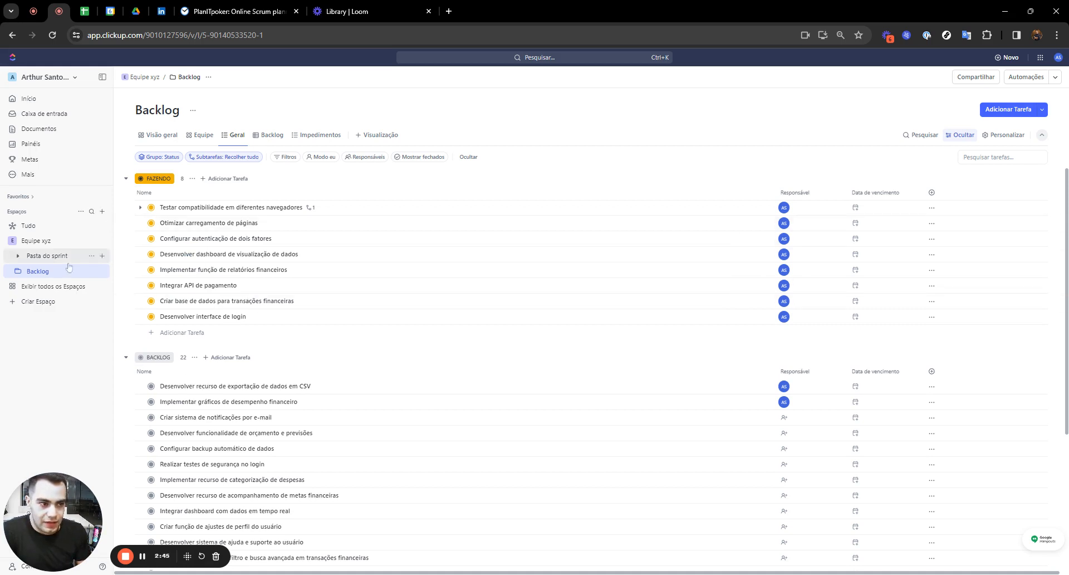
Expand the Backlog folder and compare the tasks in its Financeiro and Marketing lists
left_click(18, 271)
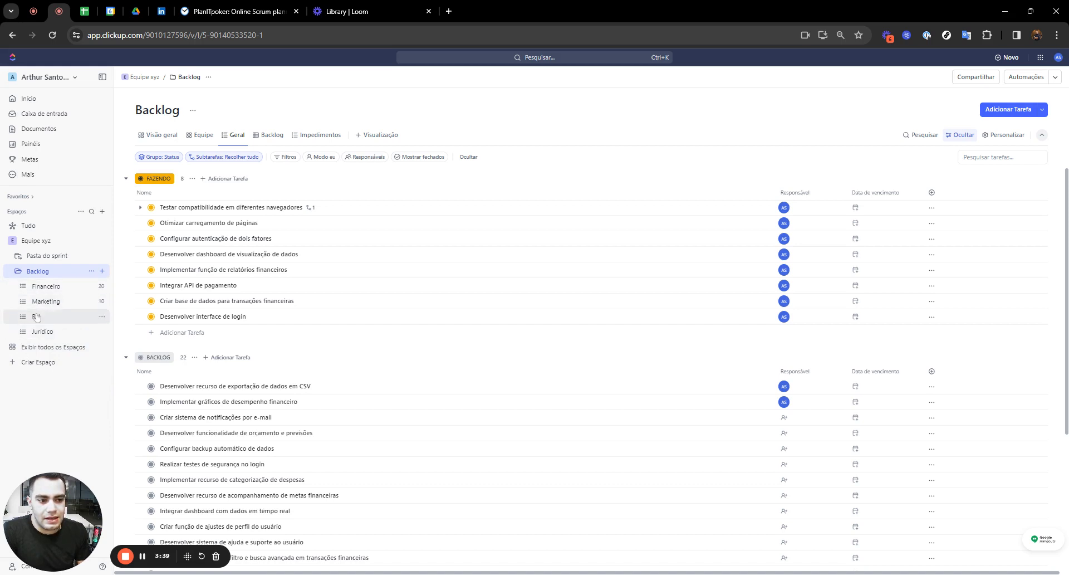
left_click(48, 287)
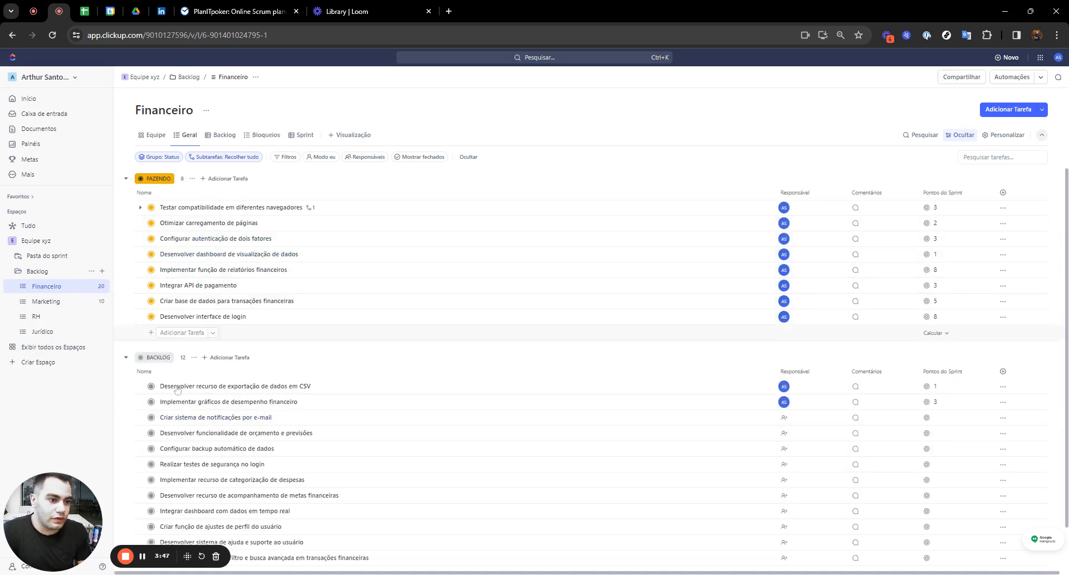
left_click(61, 304)
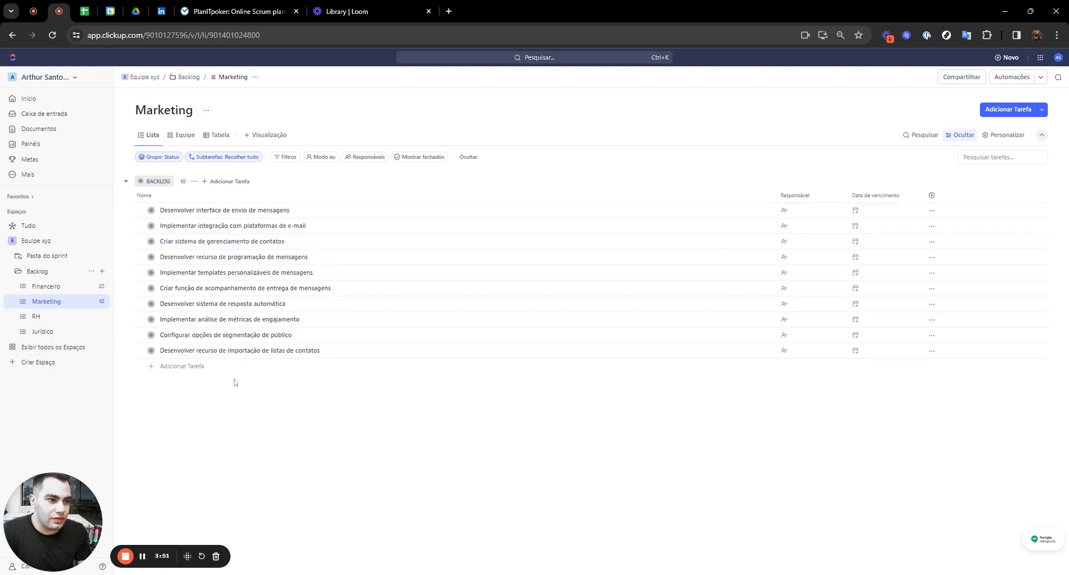
left_click(60, 291)
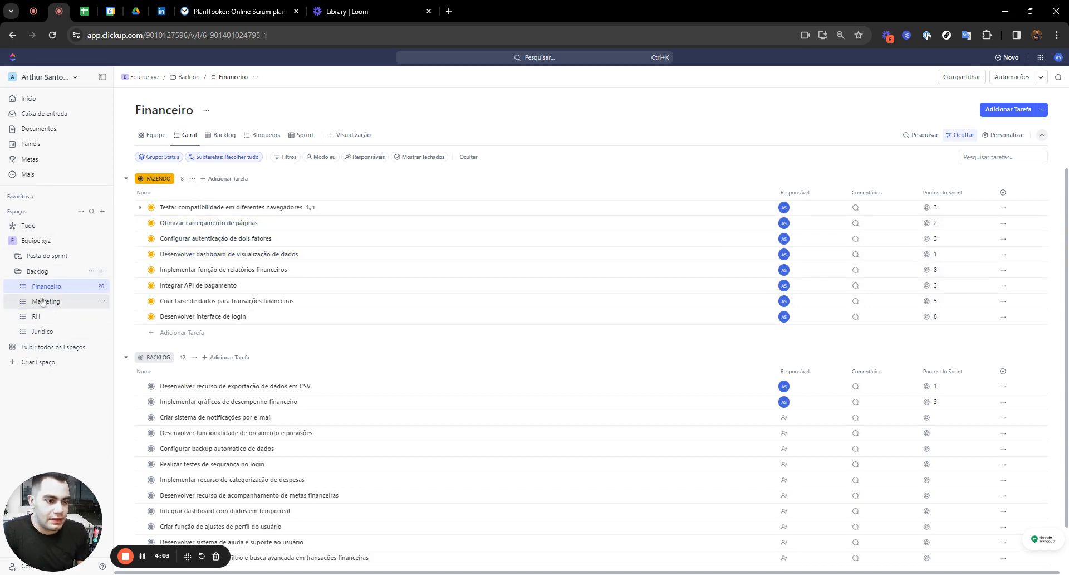
Show the lists inside Pasta do sprint and Backlog, and view the tasks of Sprint 1
left_click(19, 273)
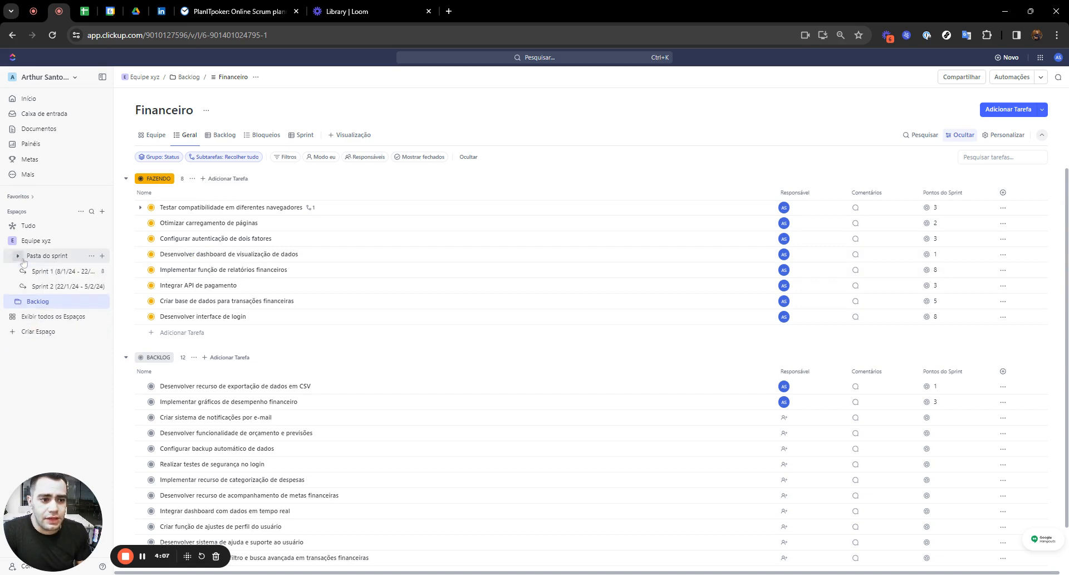
left_click(18, 256)
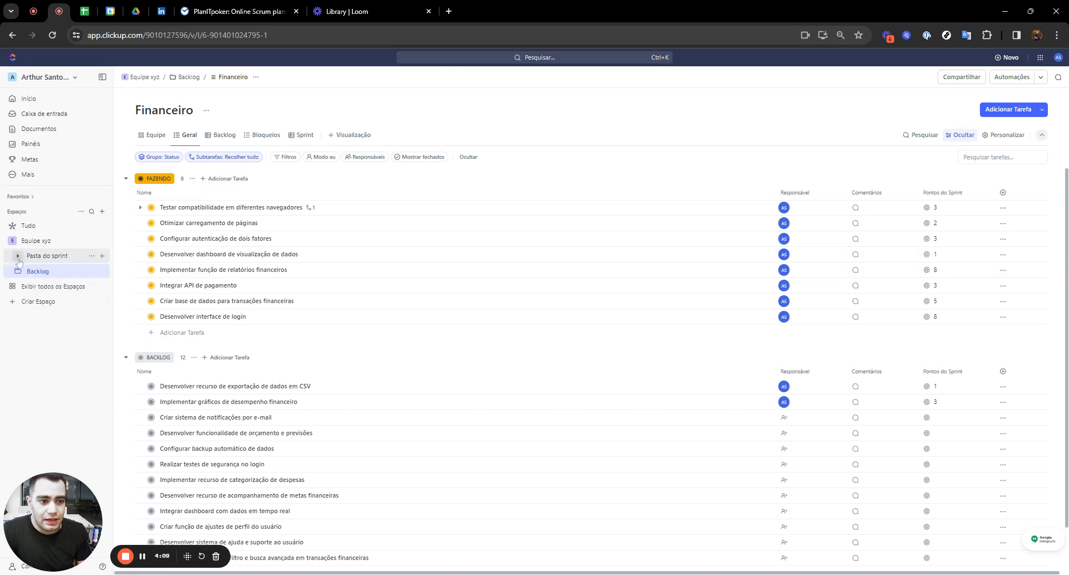
left_click(16, 271)
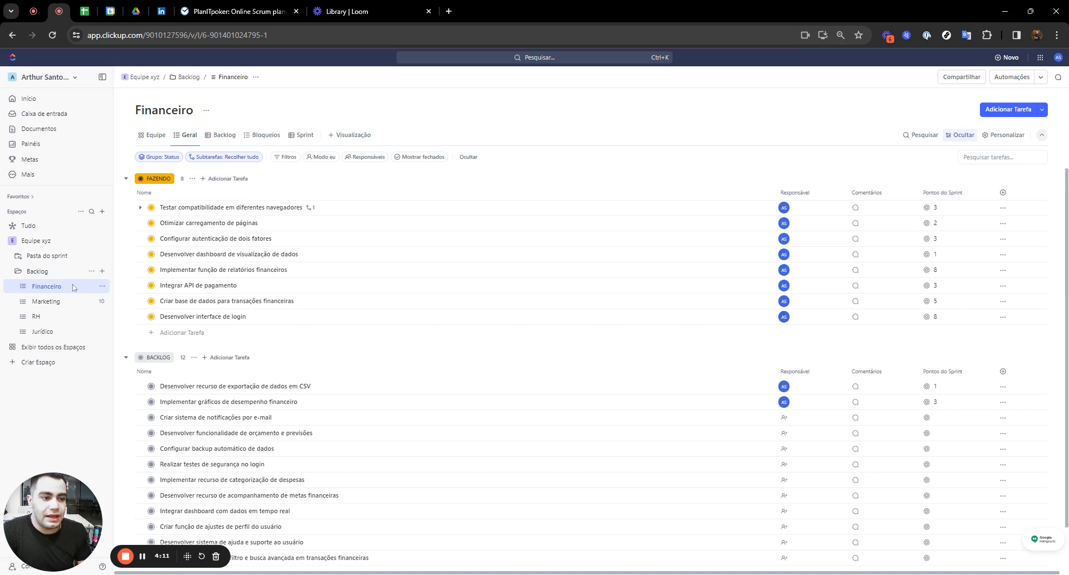
left_click(21, 256)
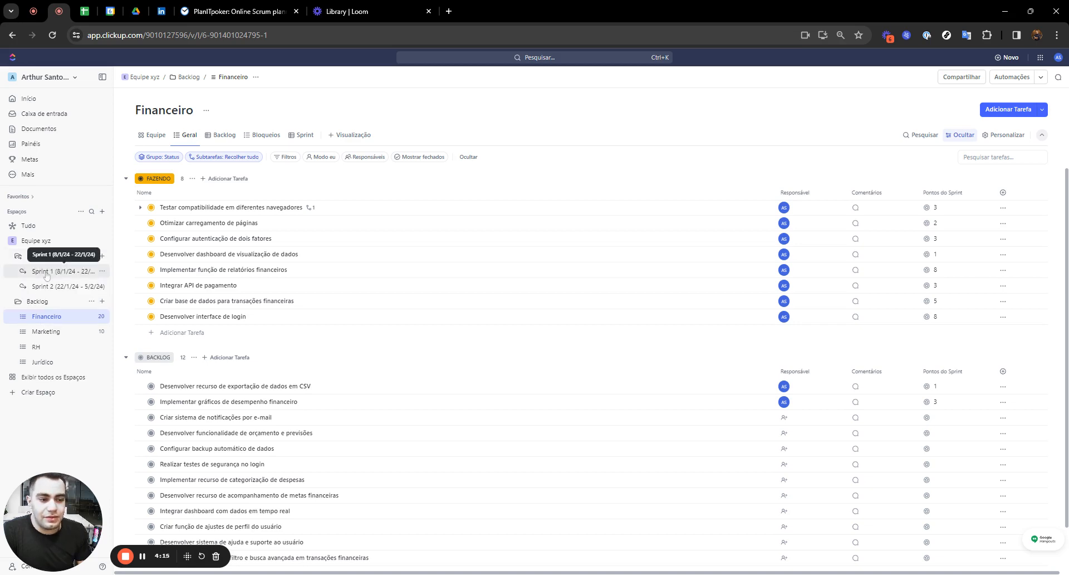
left_click(46, 273)
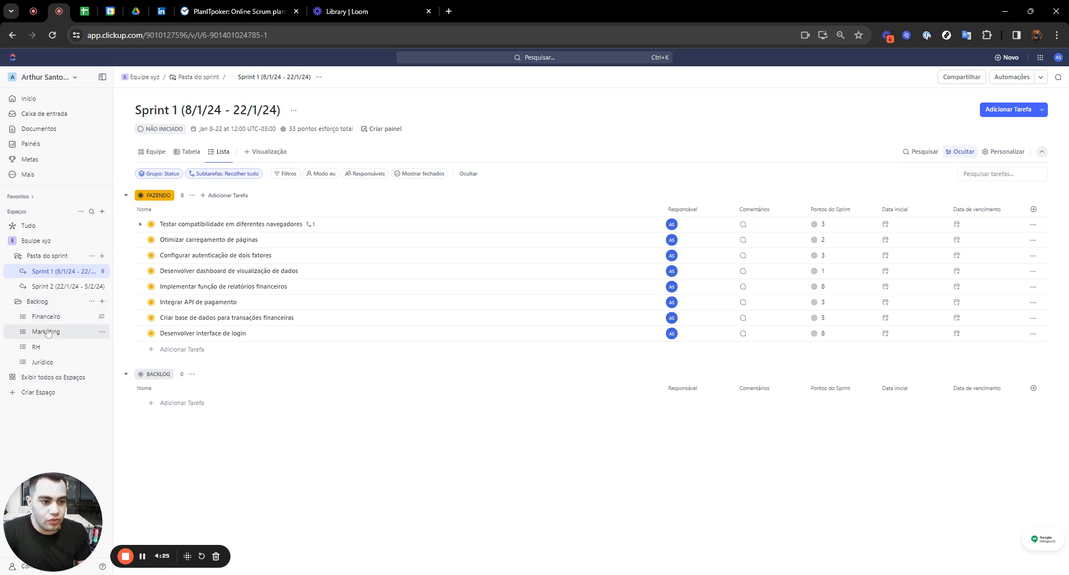
Pin the Geral view of the Backlog folder
left_click(36, 302)
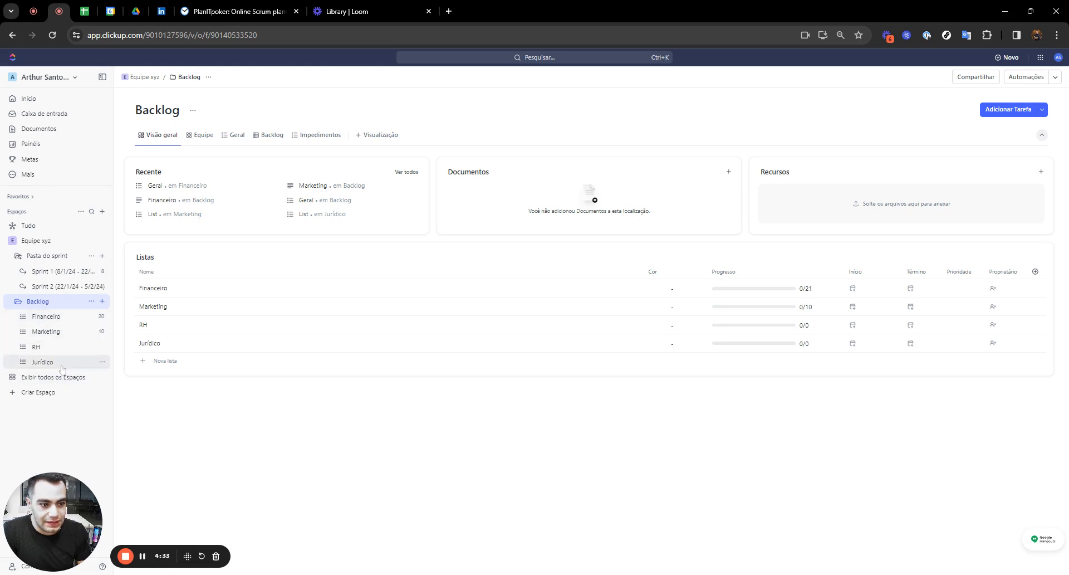
left_click(239, 137)
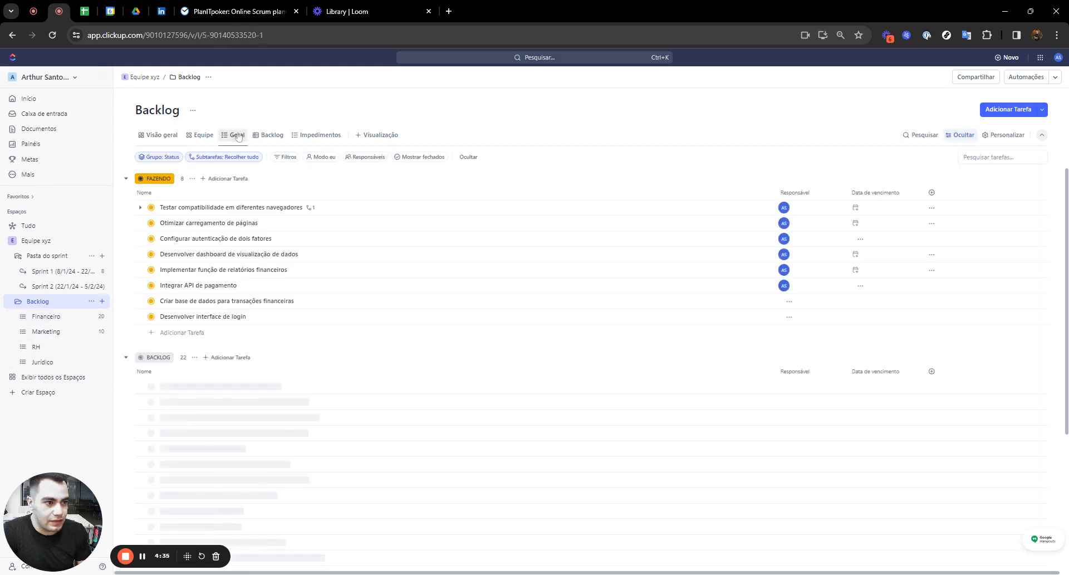
right_click(233, 139)
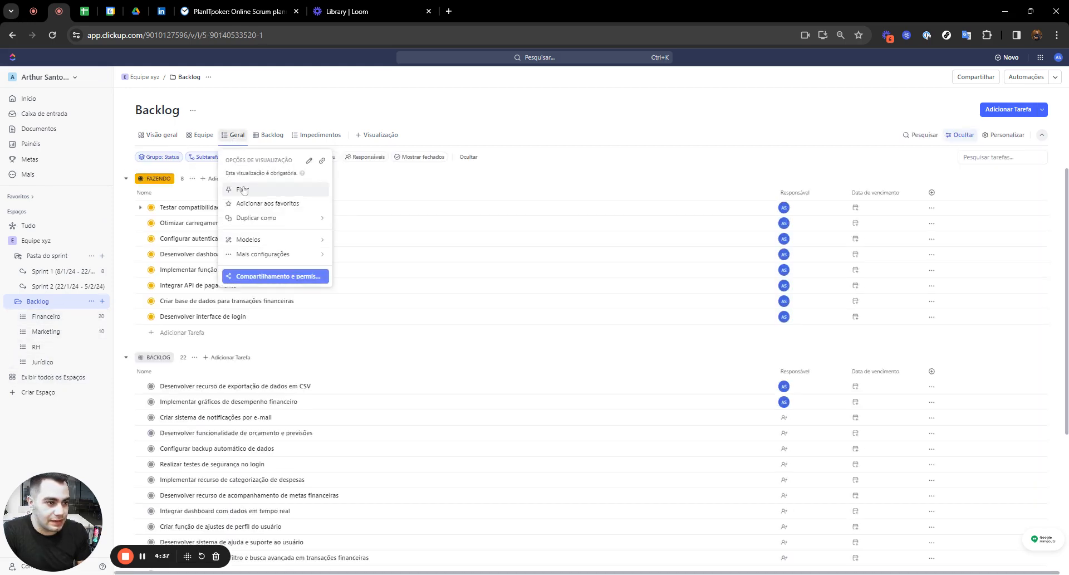
left_click(243, 190)
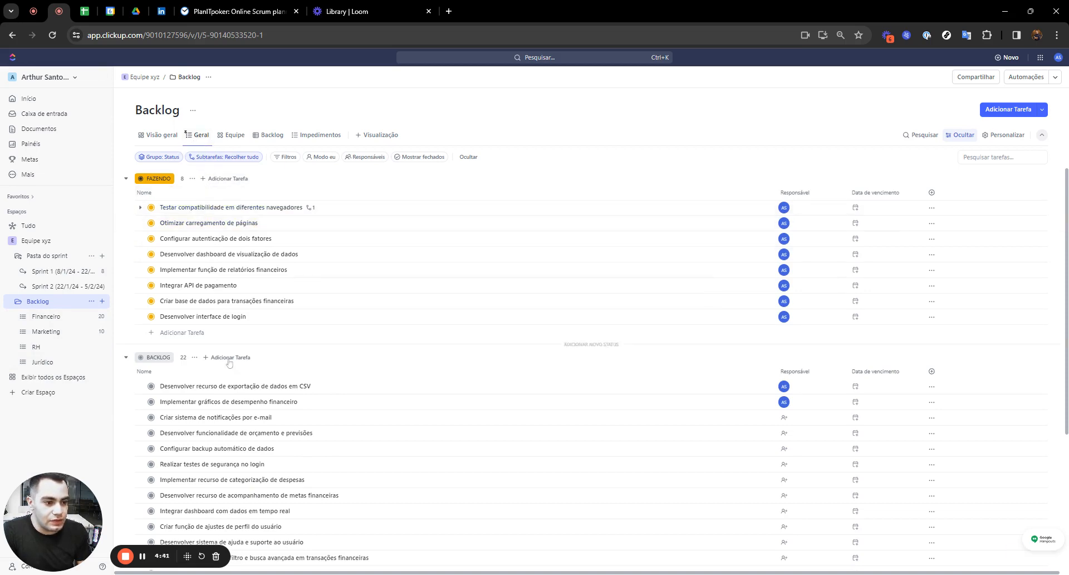
Add the existing Listas field as a column in the Backlog folder's Geral view and check each task's list
left_click(942, 195)
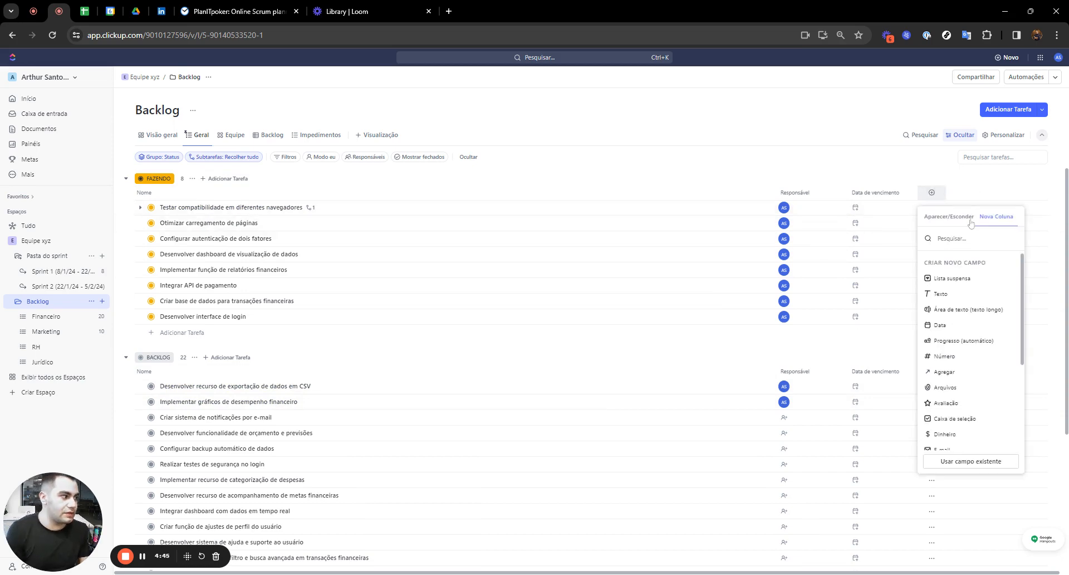
type("list")
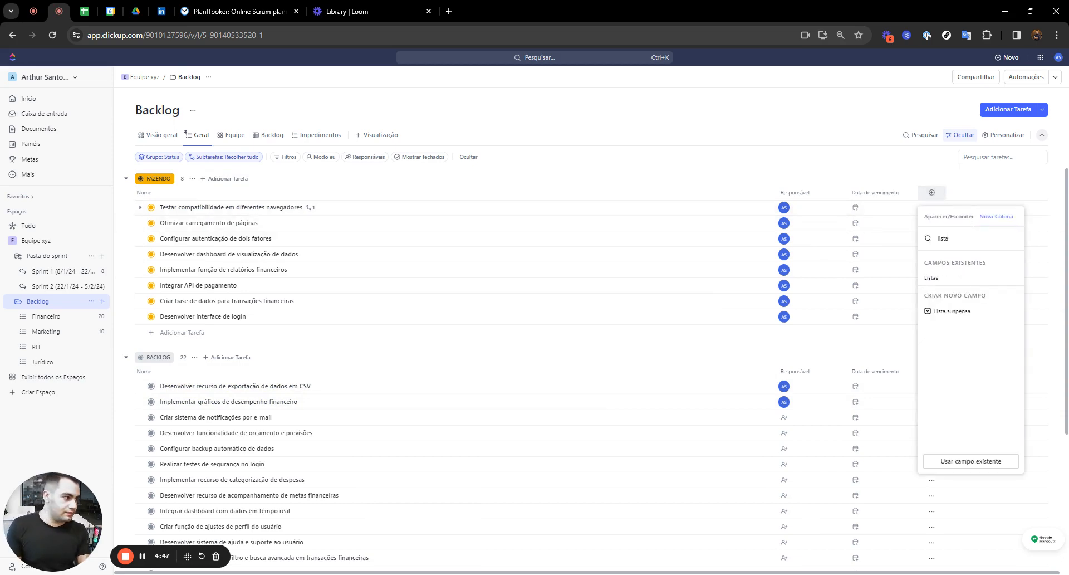
type("a")
left_click(972, 277)
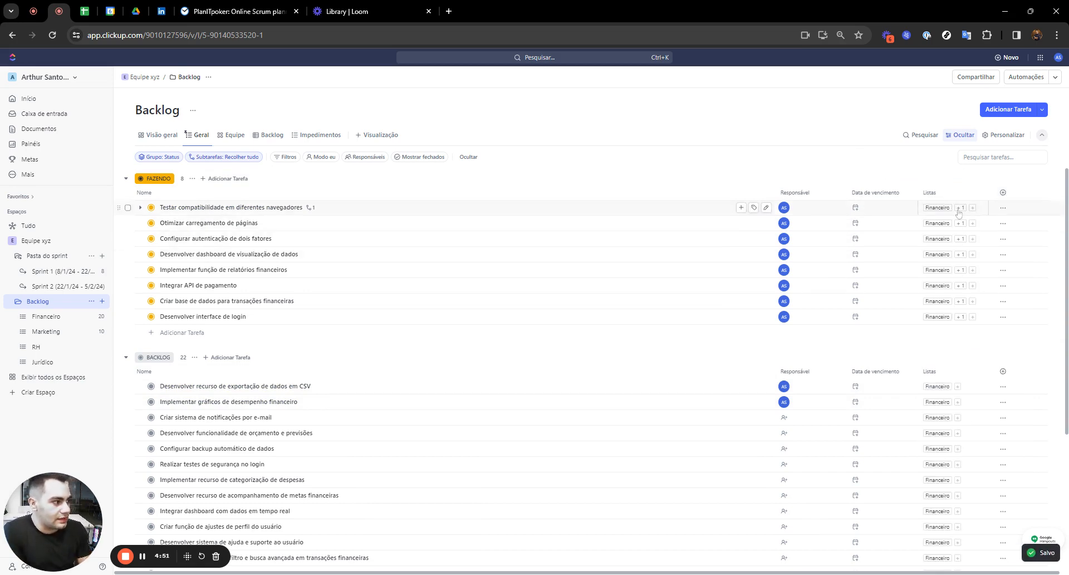
scroll(1000, 400, "down", 3)
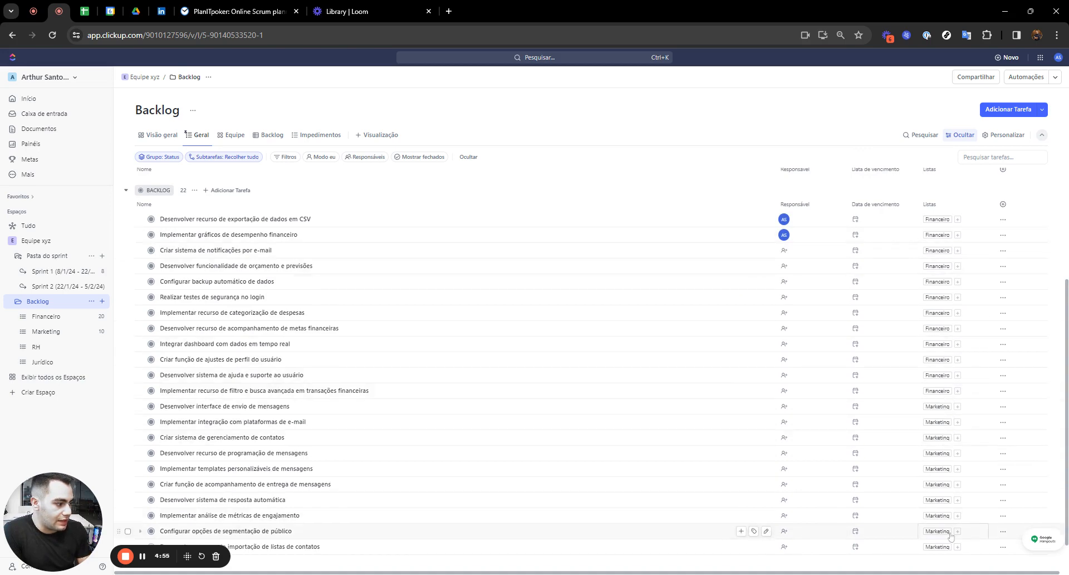
scroll(935, 502, "down", 1)
scroll(927, 460, "up", 4)
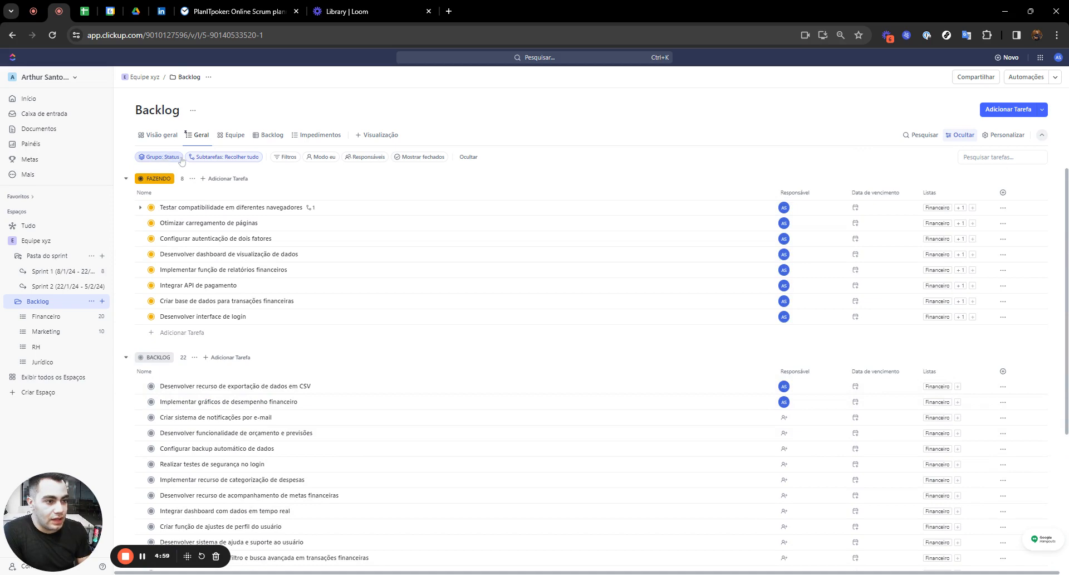
Try to group the Geral view's tasks by list in addition to status
left_click(163, 158)
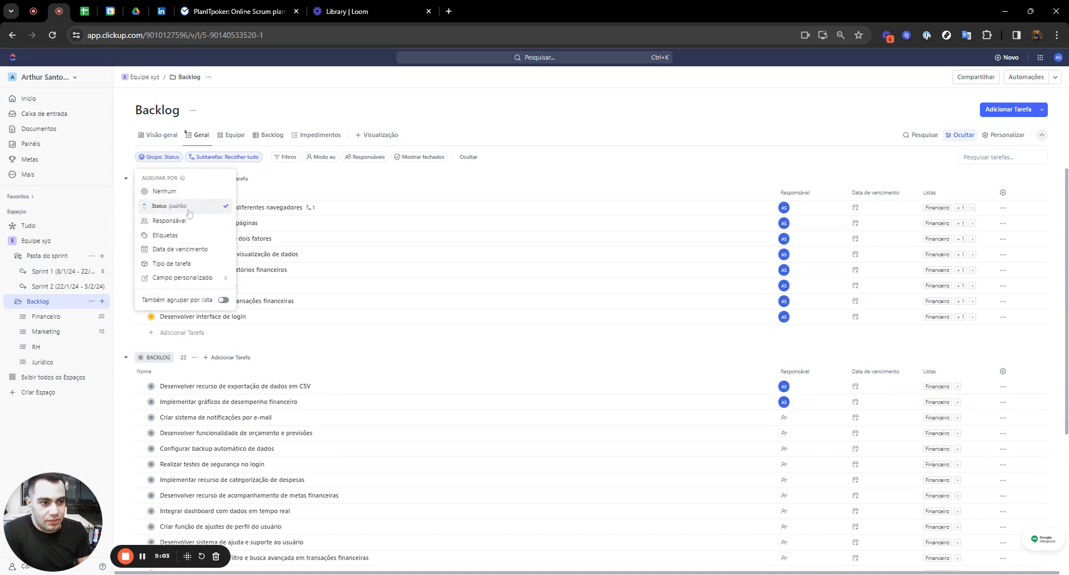
left_click(224, 301)
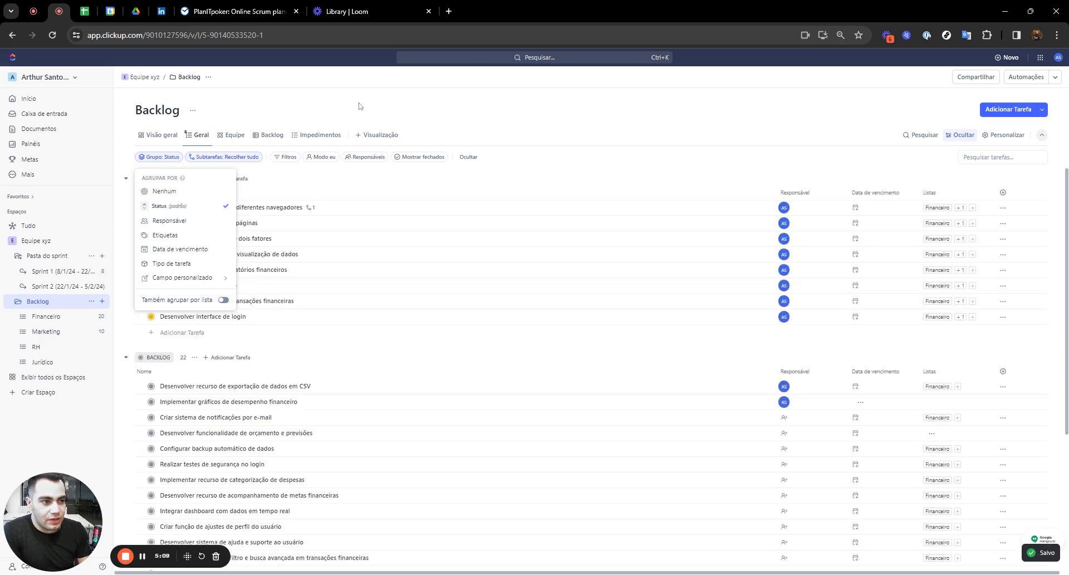
left_click(343, 128)
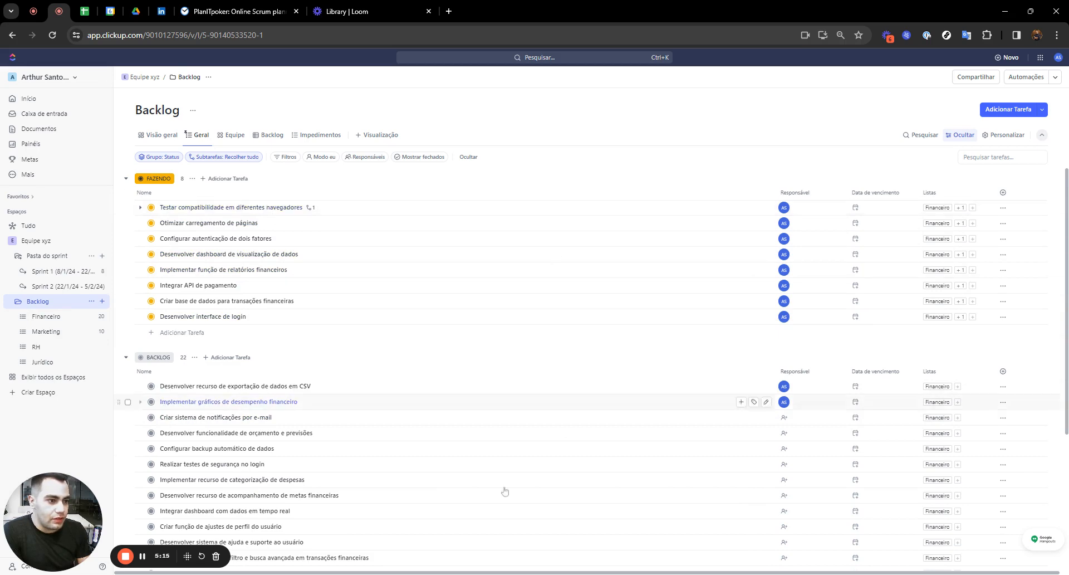
Examine the status options of the "Criar sistema de notificações por e-mail" and "Testar compatibilidade em diferentes navegadores" tasks
scroll(447, 300, "down", 5)
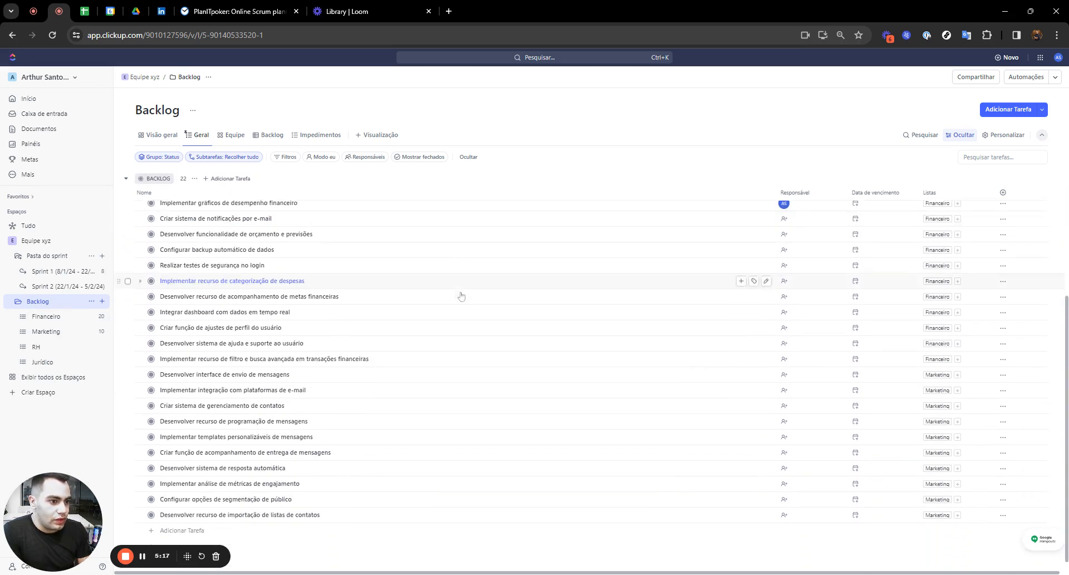
left_click(149, 216)
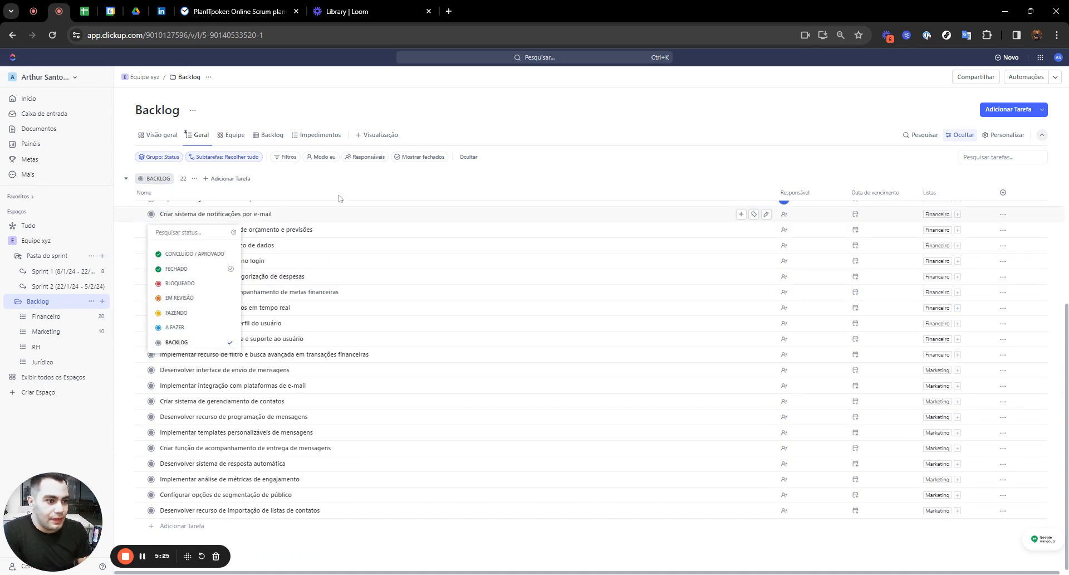
scroll(216, 289, "up", 6)
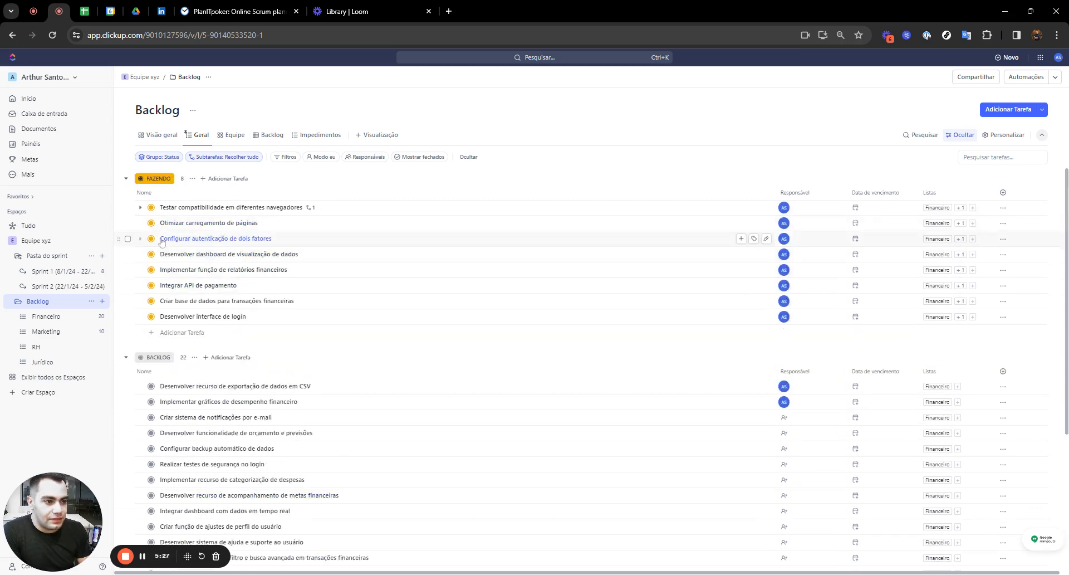
left_click(150, 208)
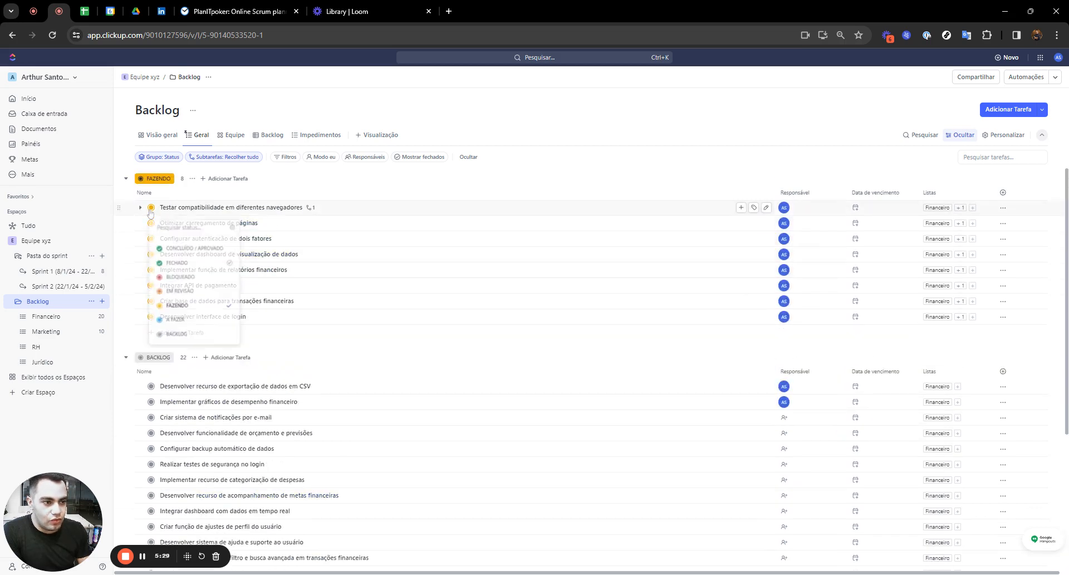
left_click(103, 441)
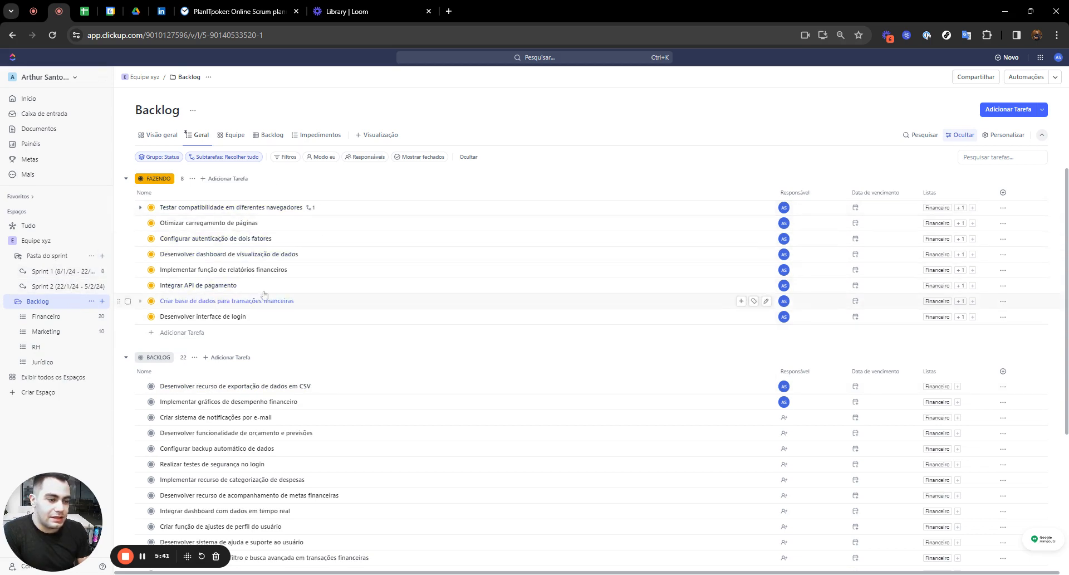
Hide the empty Backlog status group in Sprint 1's list view and set the view to save automatically
left_click(75, 272)
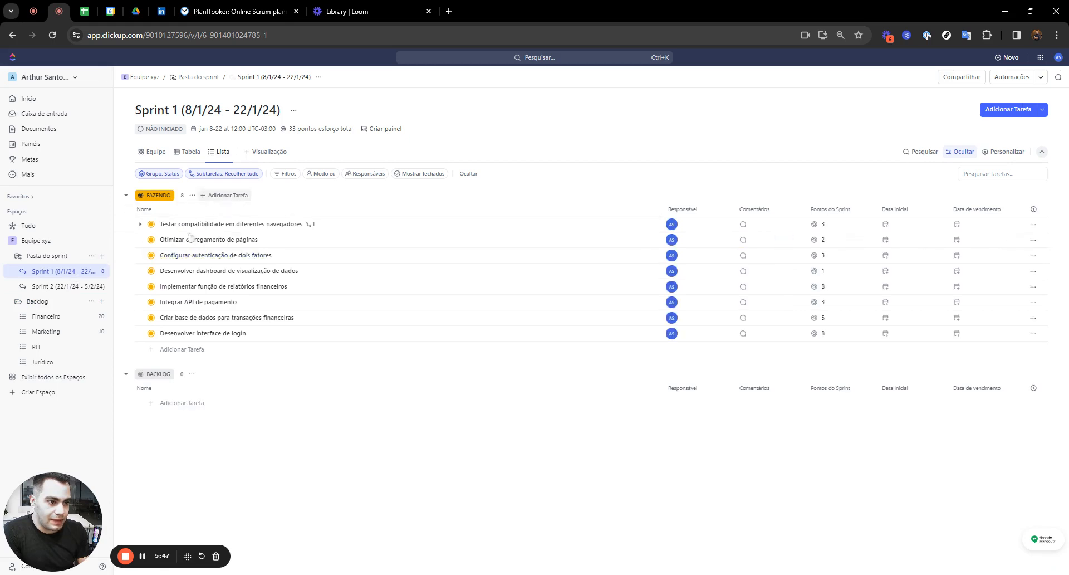
left_click(193, 375)
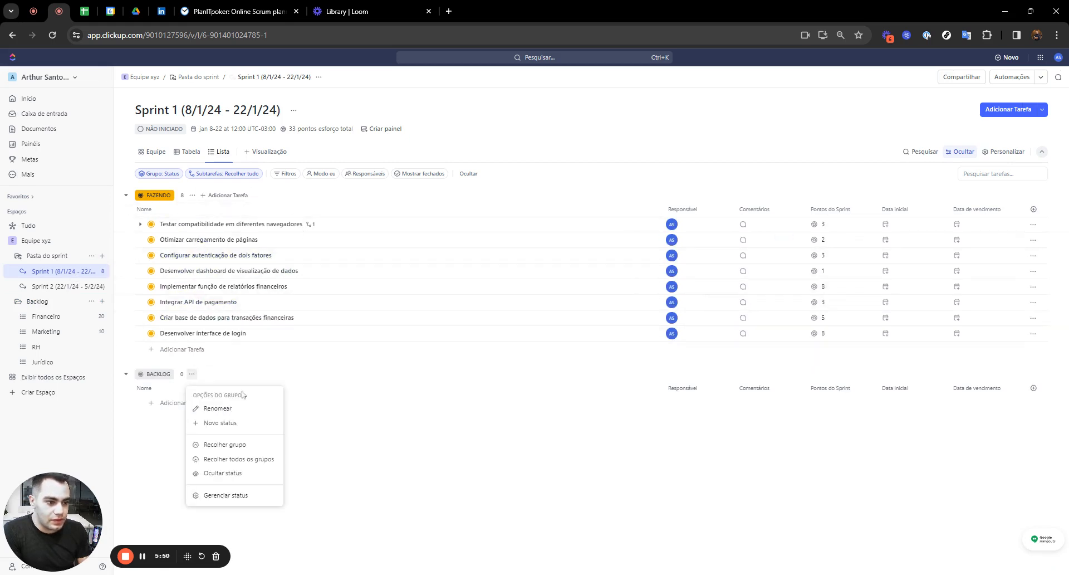
left_click(223, 473)
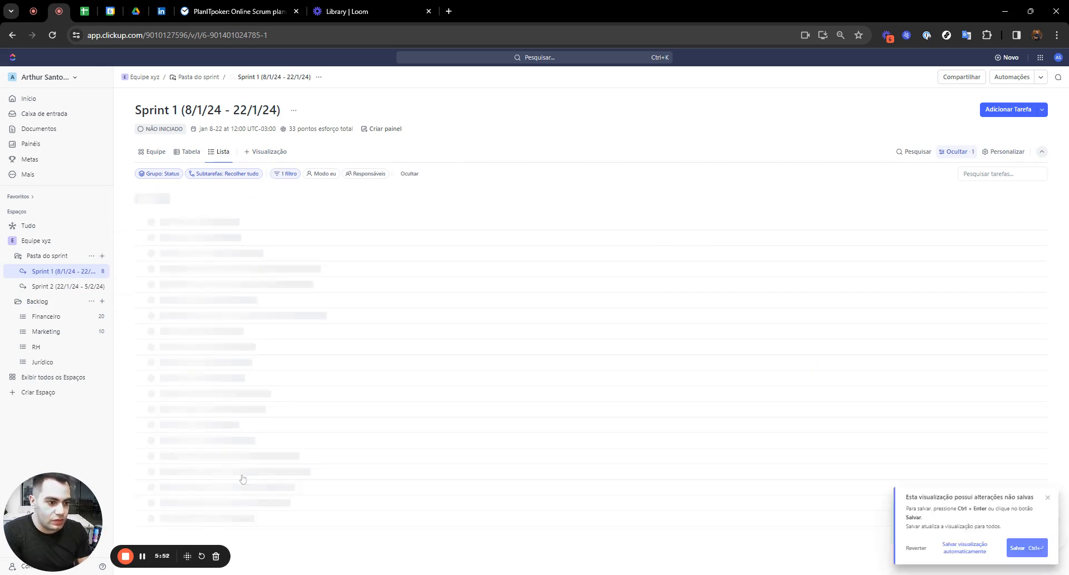
left_click(954, 551)
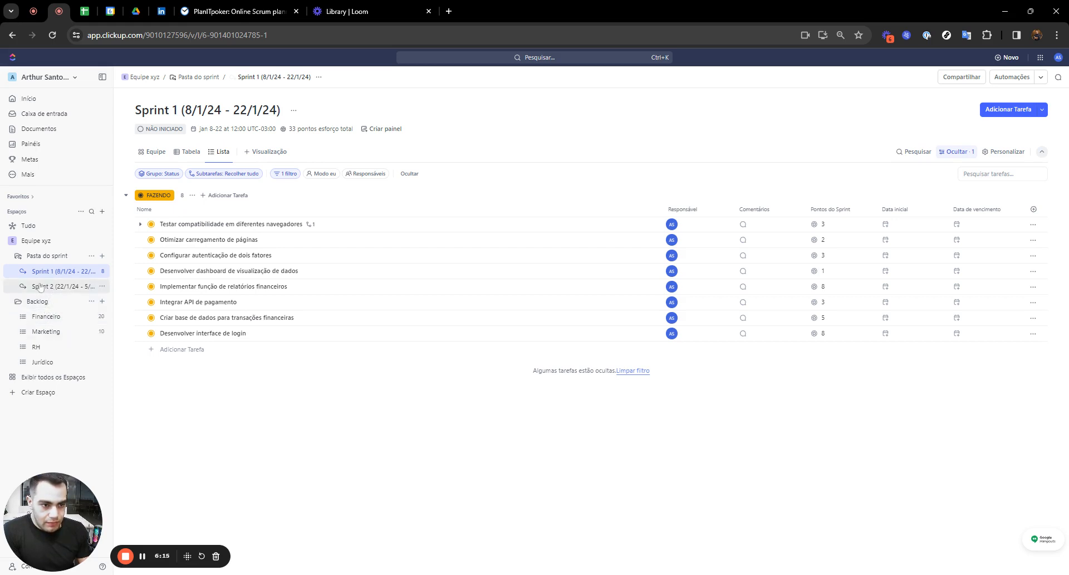
Collapse the Pasta do sprint and Backlog folders in the space tree
left_click(18, 256)
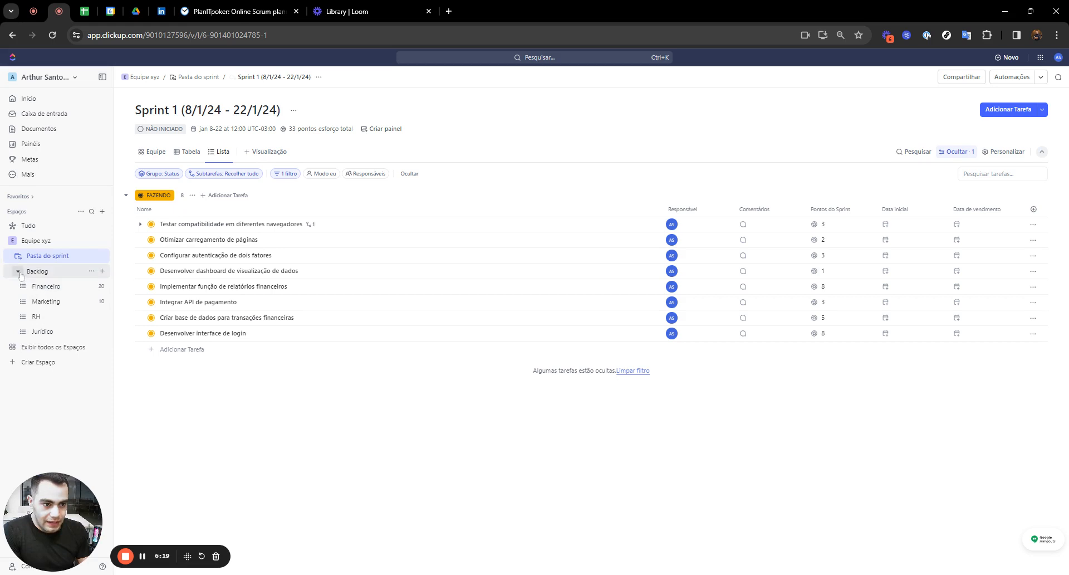
left_click(18, 271)
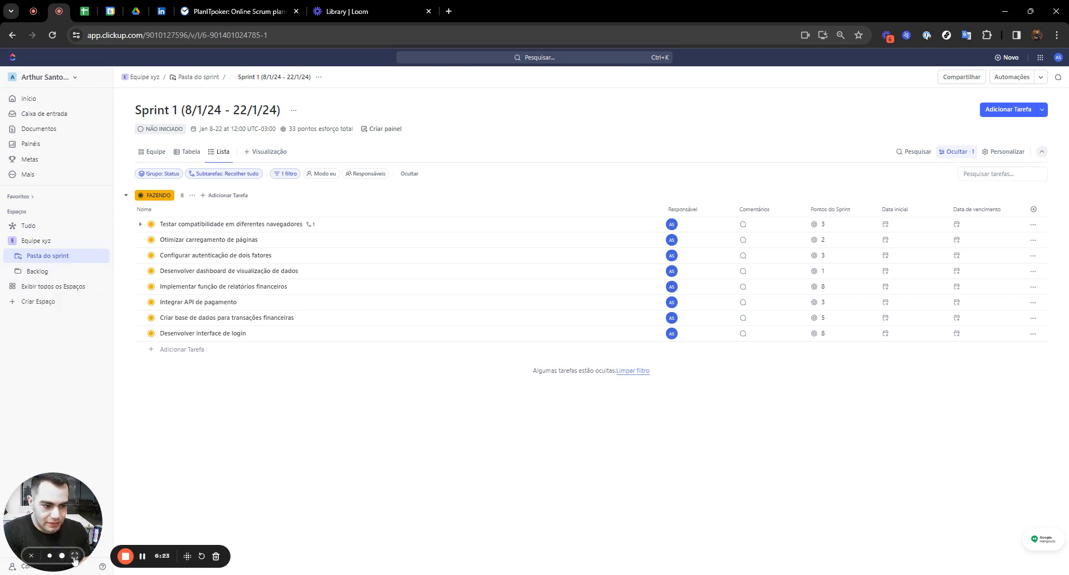
left_click(75, 555)
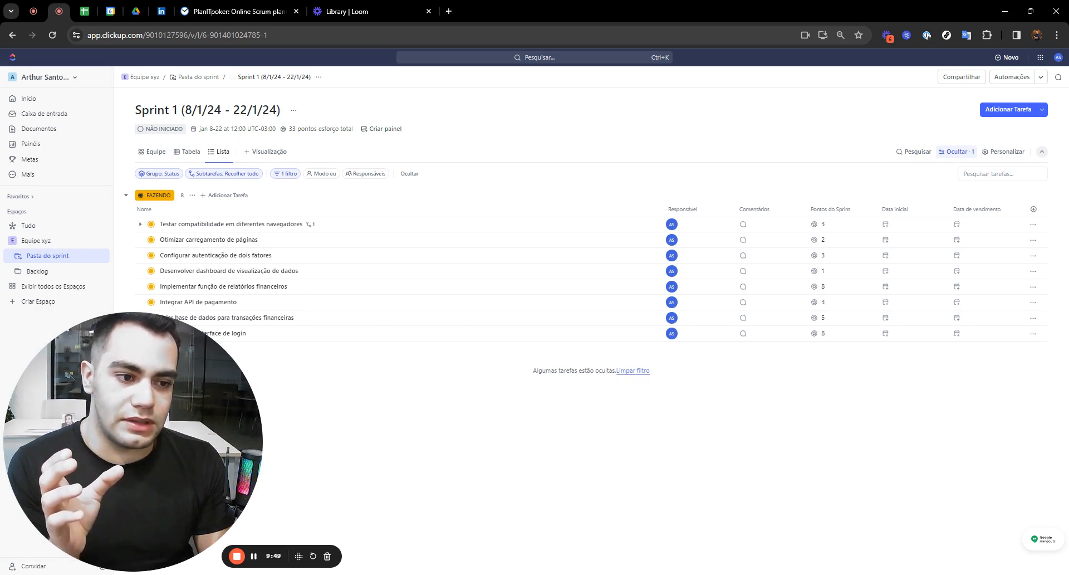
mouse_move(138, 555)
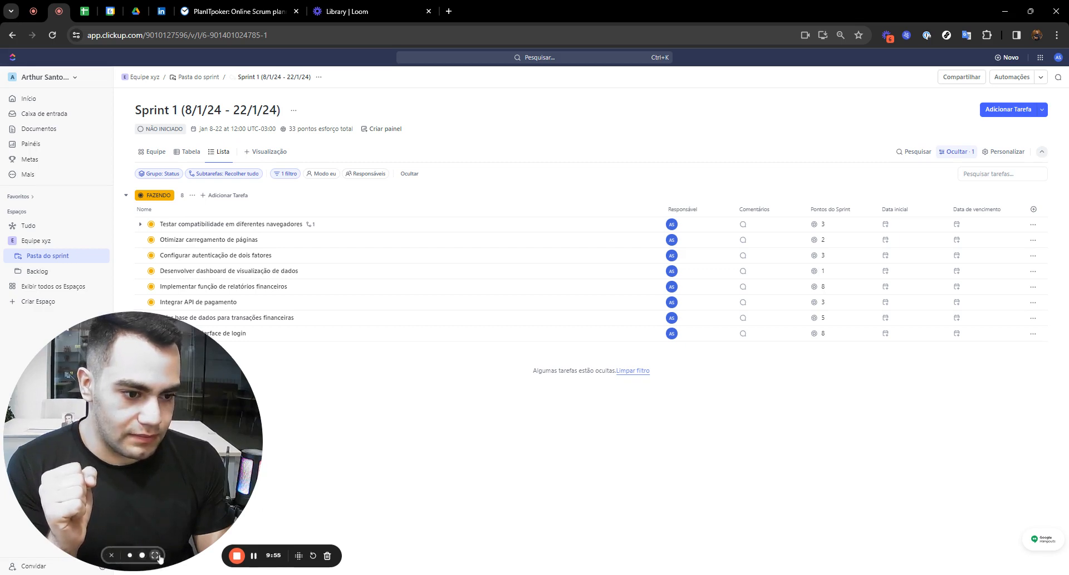
left_click(130, 555)
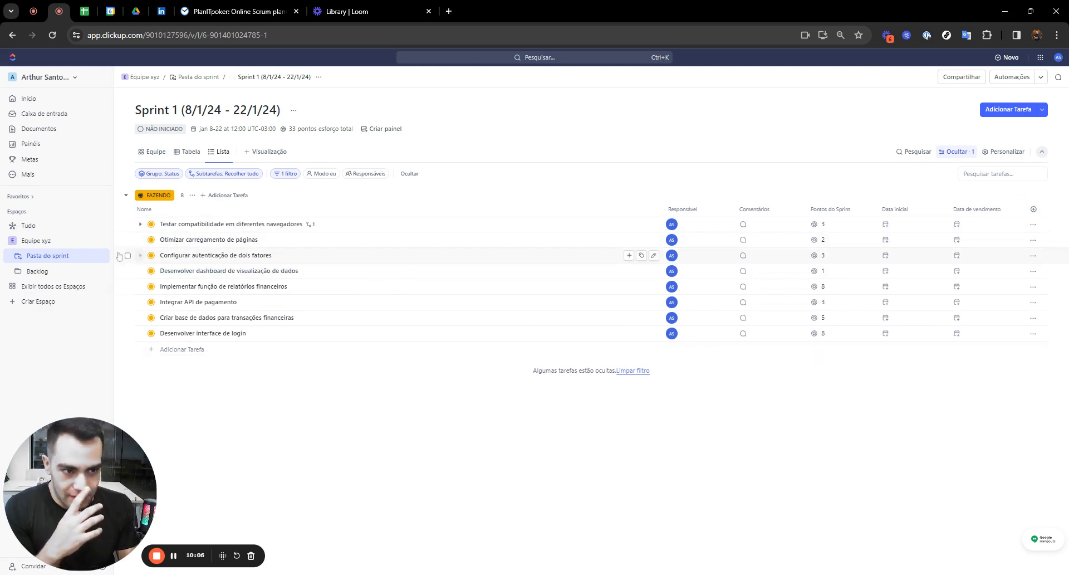
From the Backlog folder's Geral view, examine the custom fields of the "Testar compatibilidade em diferentes navegadores" task, including the empty ones
left_click(38, 272)
left_click(38, 272)
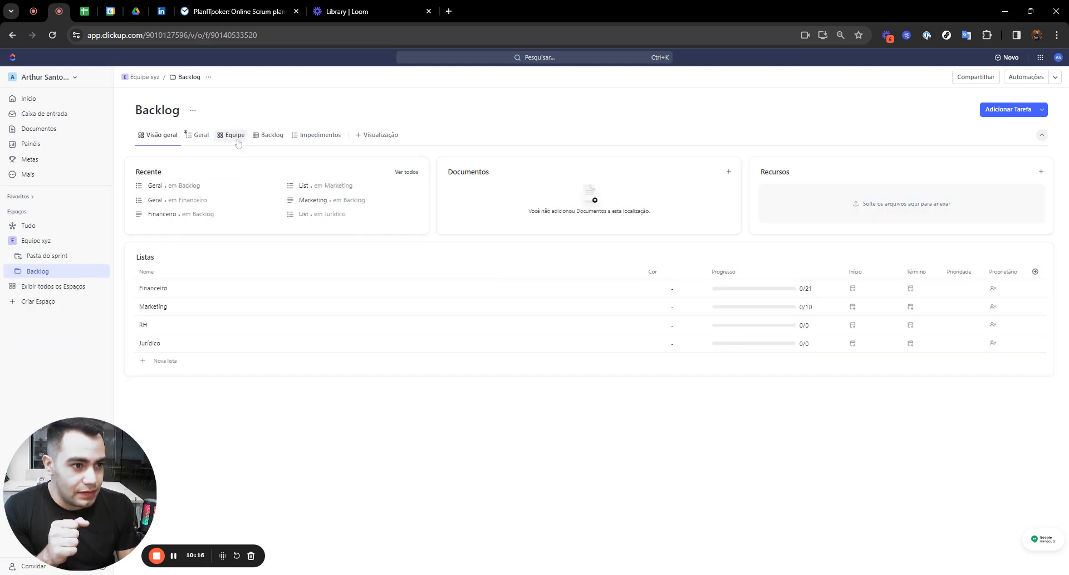
left_click(197, 135)
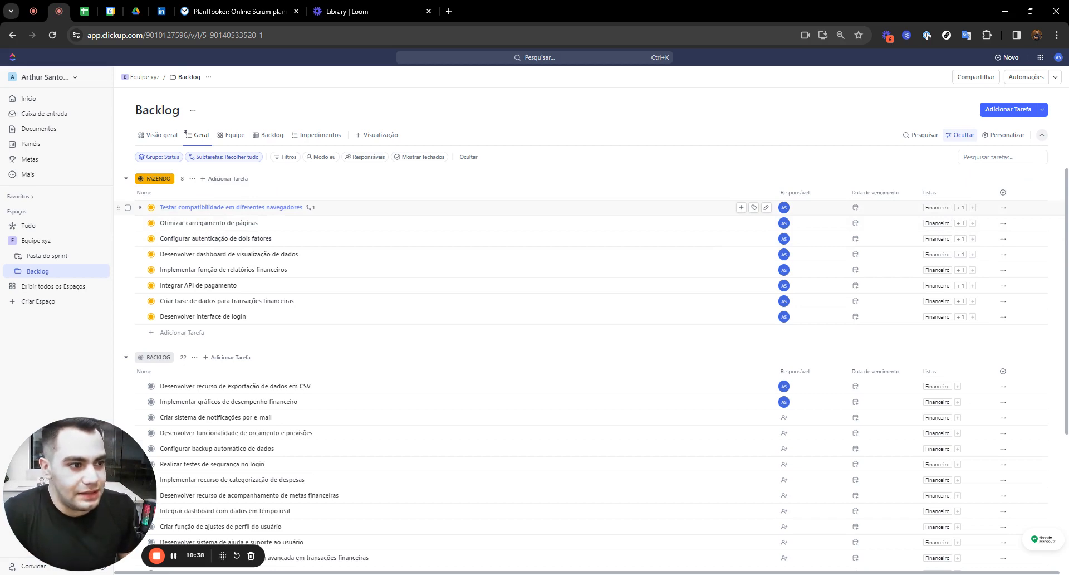
left_click(231, 207)
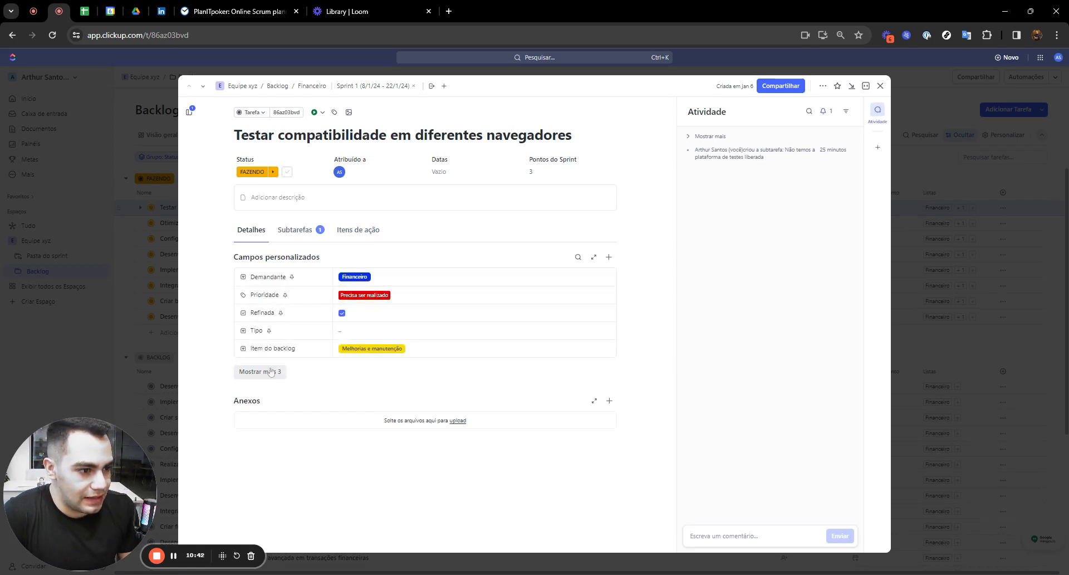
left_click(271, 371)
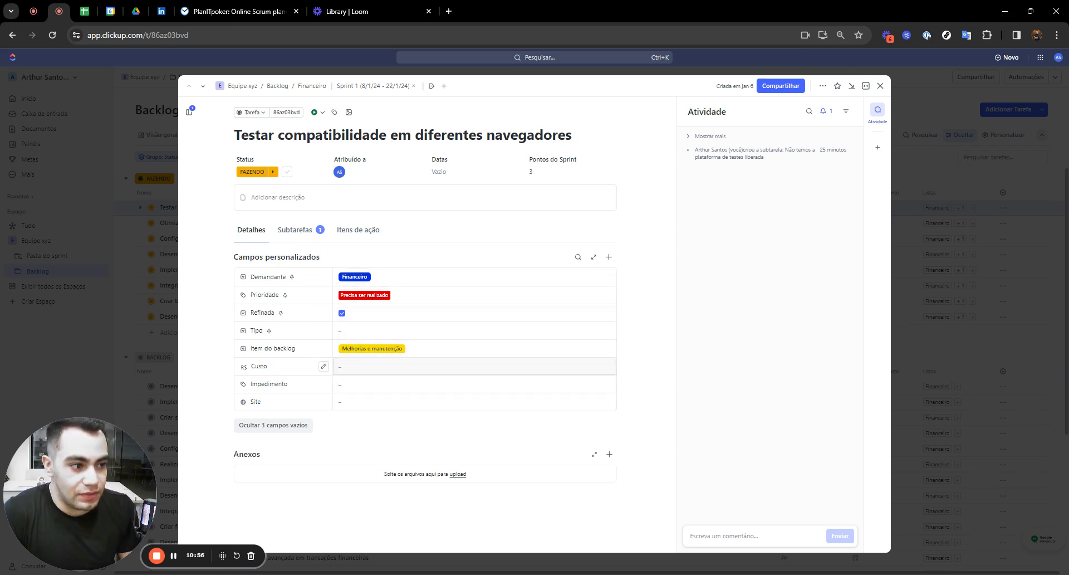
left_click(944, 302)
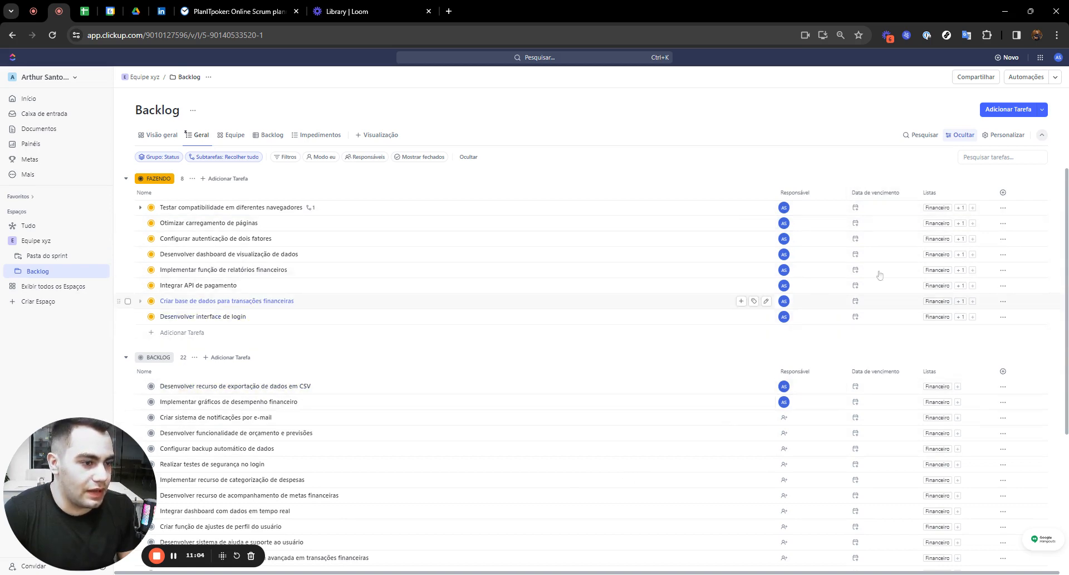
Review the custom field types available for creating a new column in the Geral view
left_click(1003, 192)
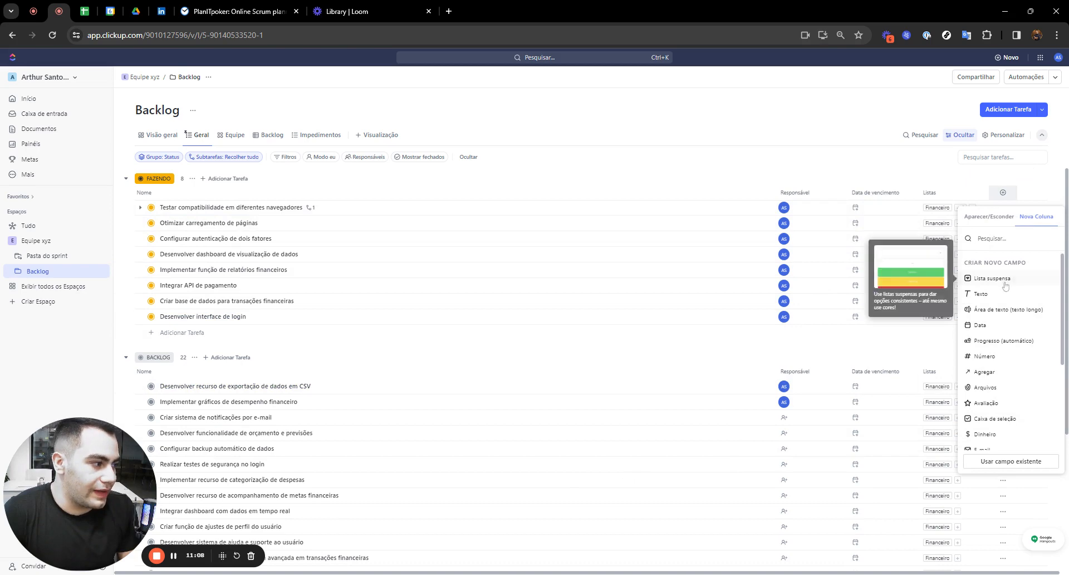
scroll(1034, 357, "down", 3)
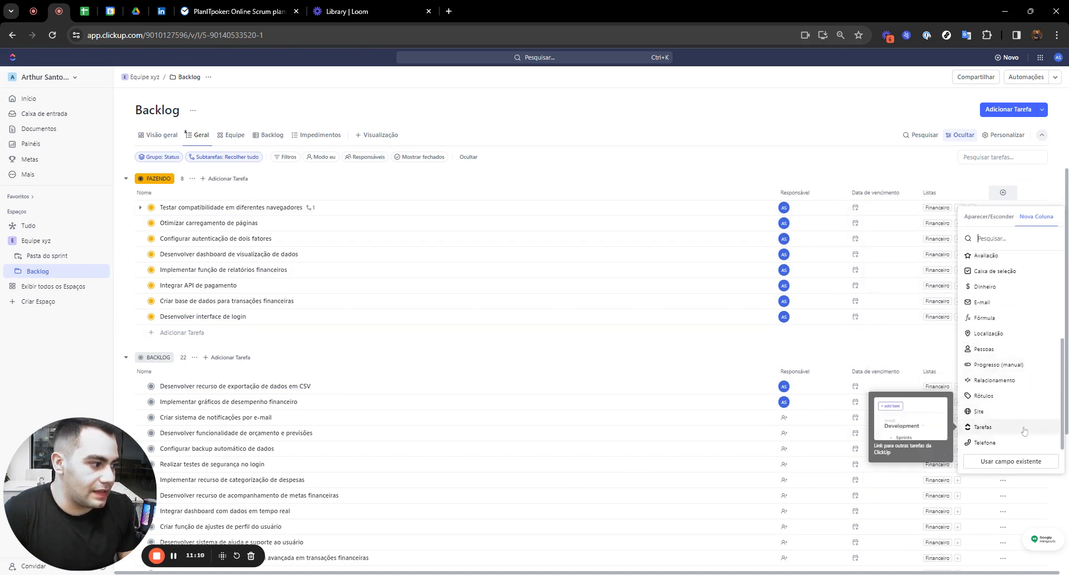
scroll(1016, 415, "up", 3)
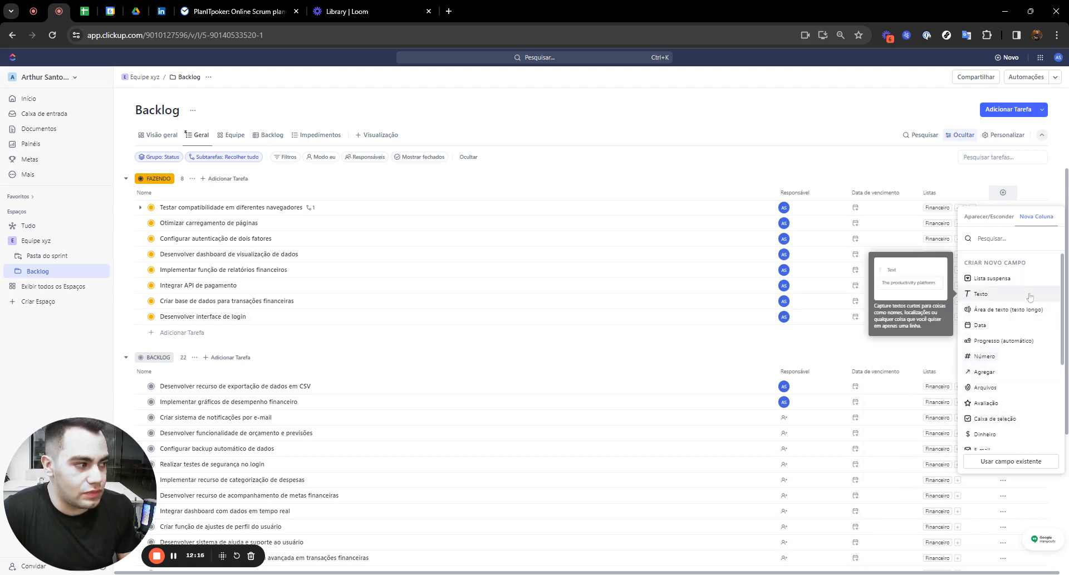
left_click(880, 184)
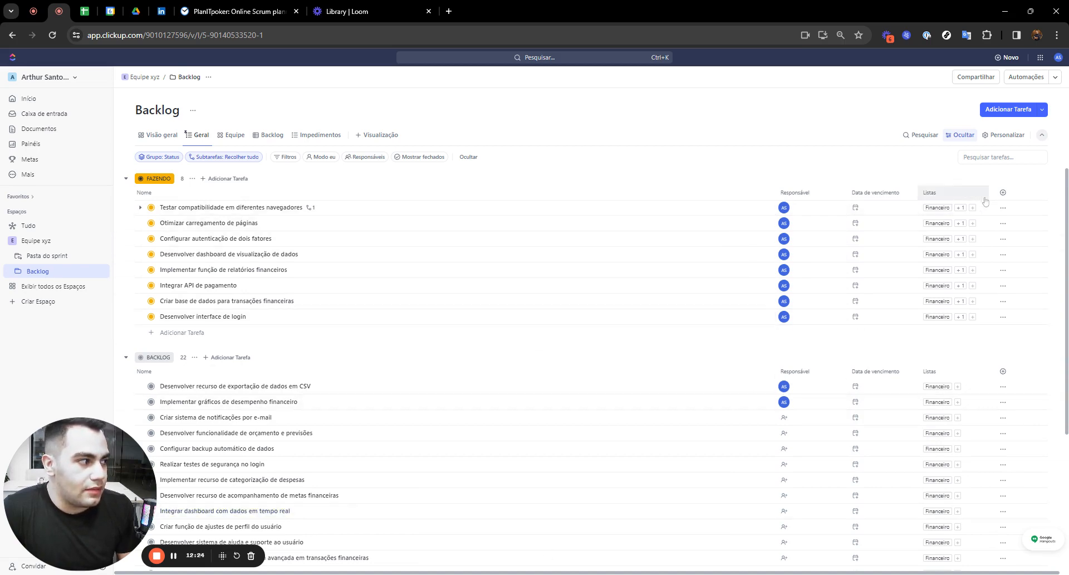
Compare the existing fields that can be shown or hidden in the Geral view with the field types for new columns
left_click(1003, 192)
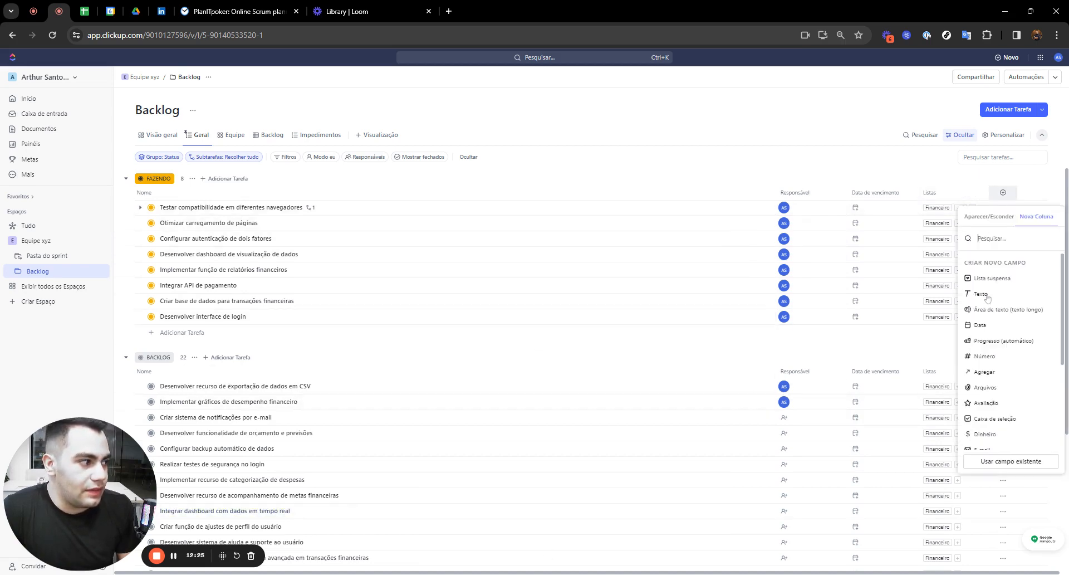
left_click(988, 219)
left_click(1041, 220)
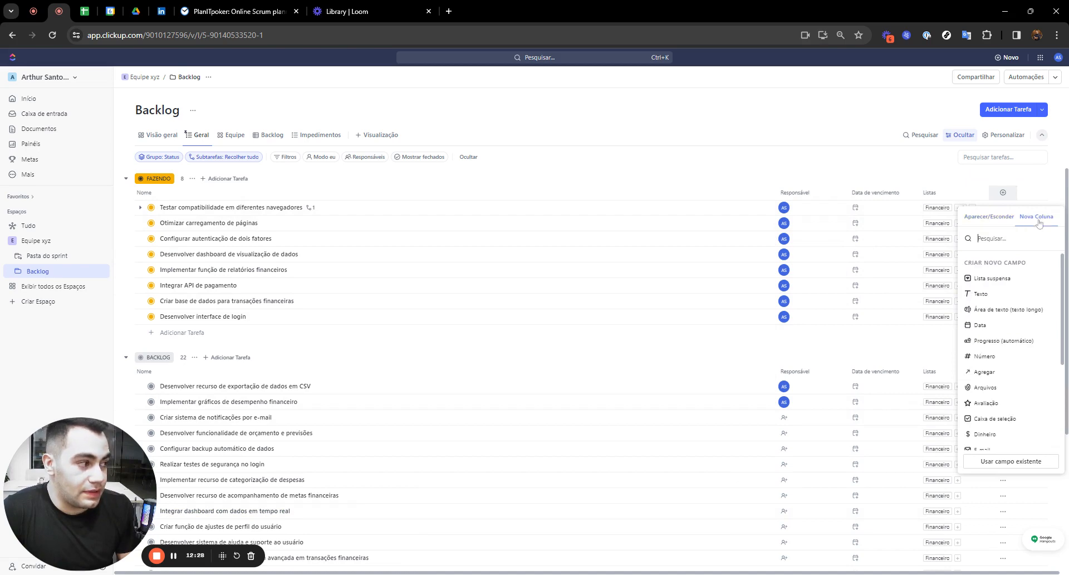
left_click(987, 223)
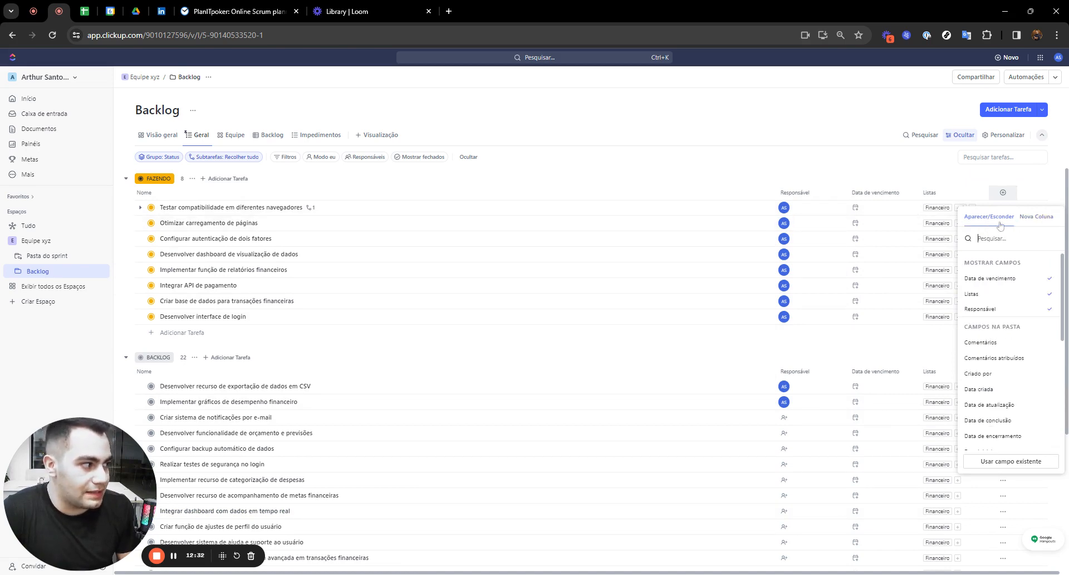
left_click(1030, 228)
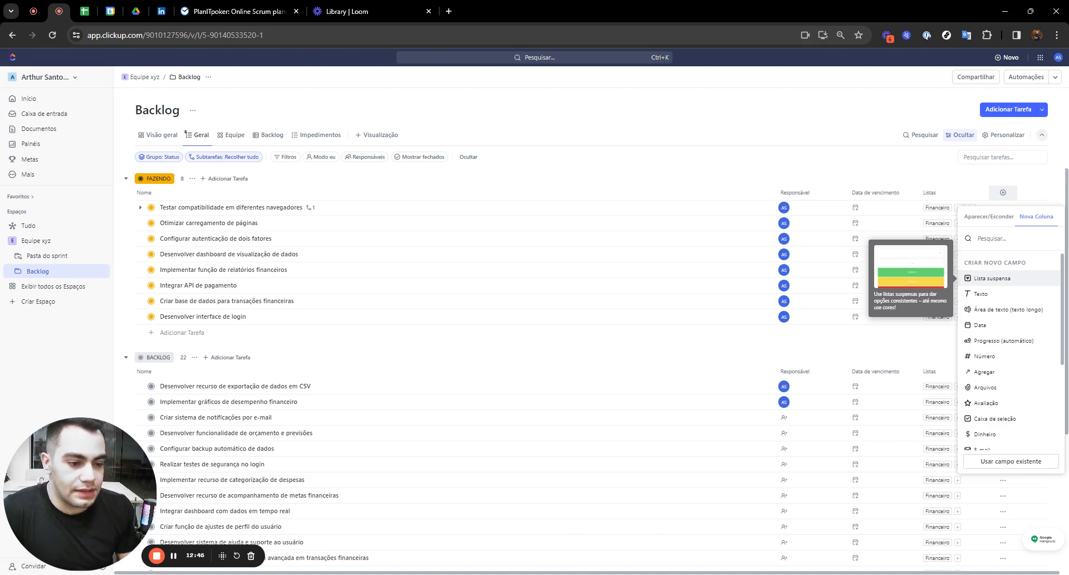
left_click(991, 217)
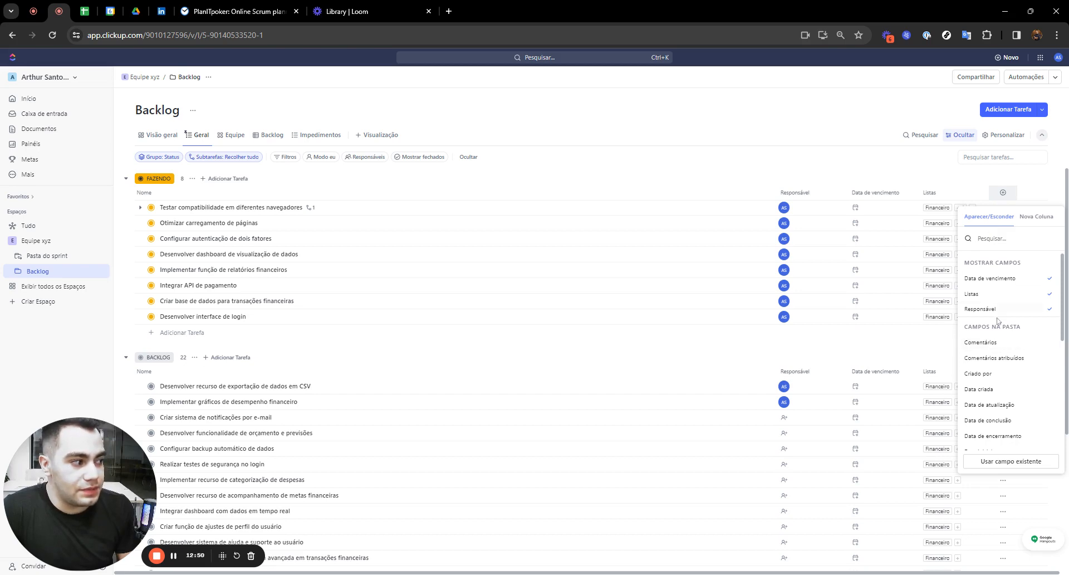
scroll(998, 321, "down", 2)
scroll(990, 340, "down", 2)
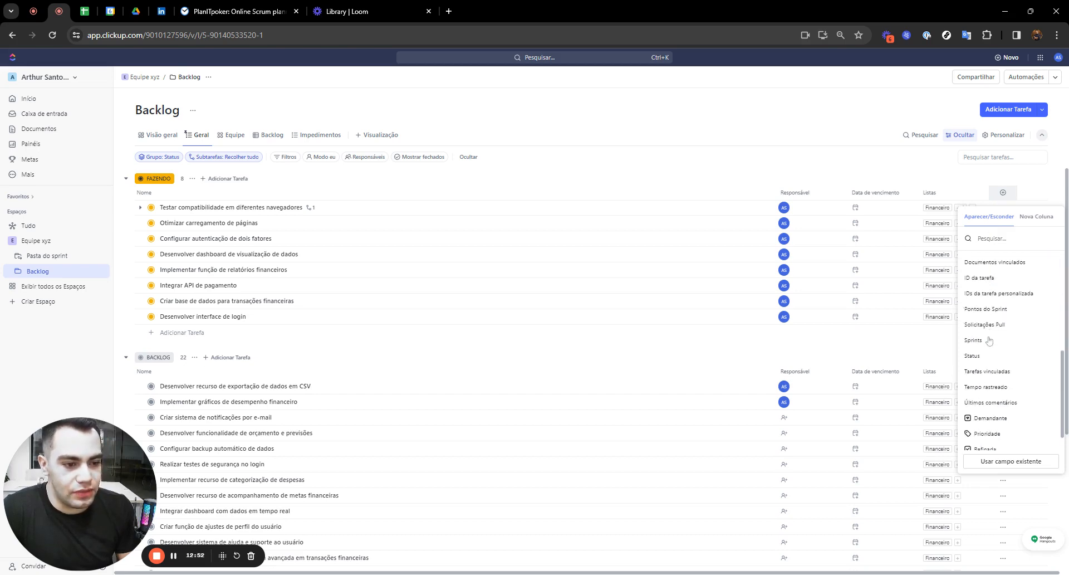
scroll(992, 331, "up", 3)
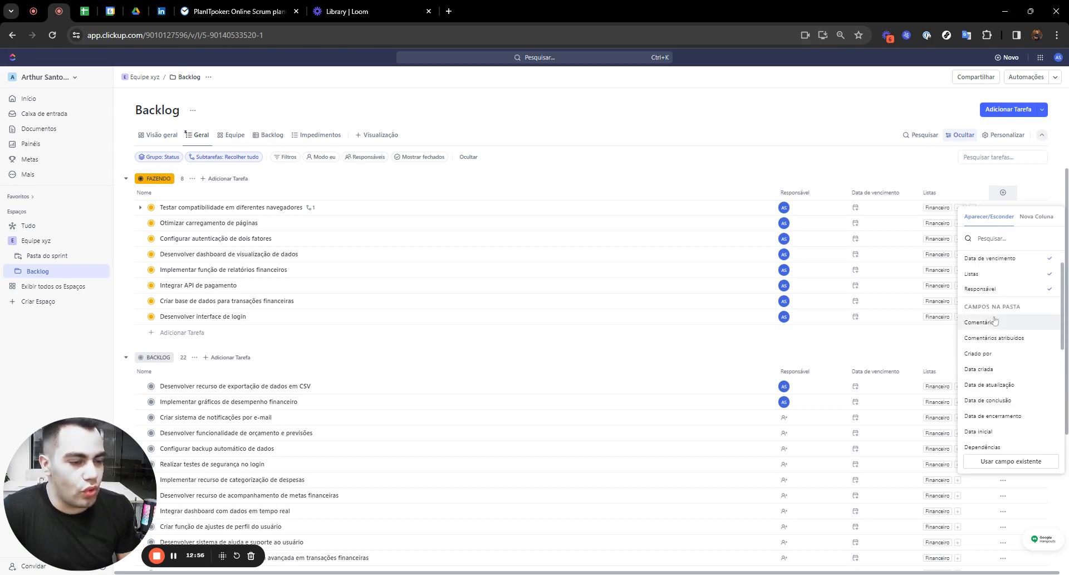
Hide the Comentários, Pontos do Sprint, Data inicial, Data de vencimento and Responsável columns in Sprint 1's list view
left_click(18, 256)
left_click(34, 270)
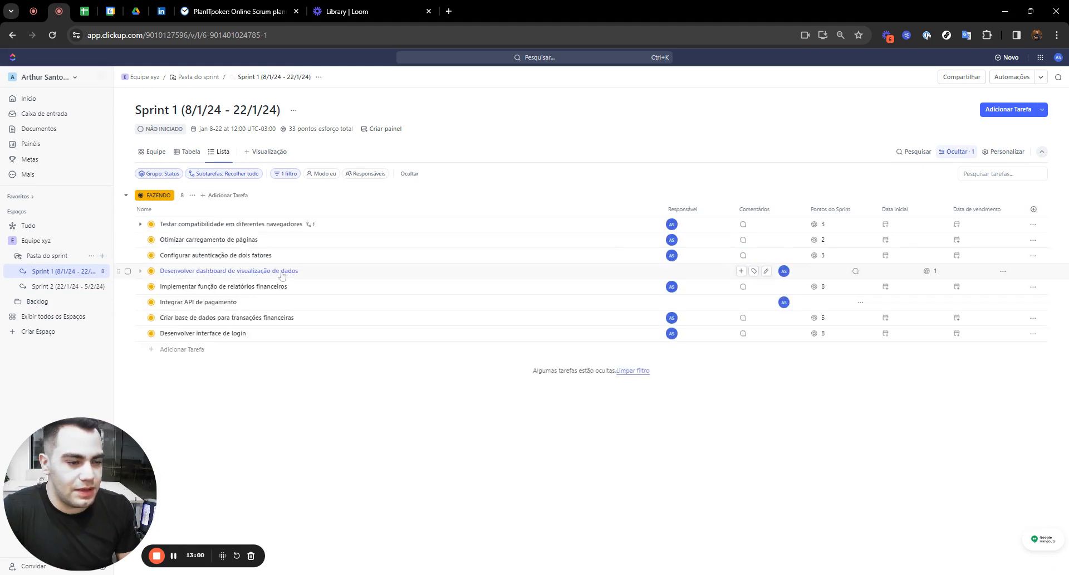
left_click(1035, 209)
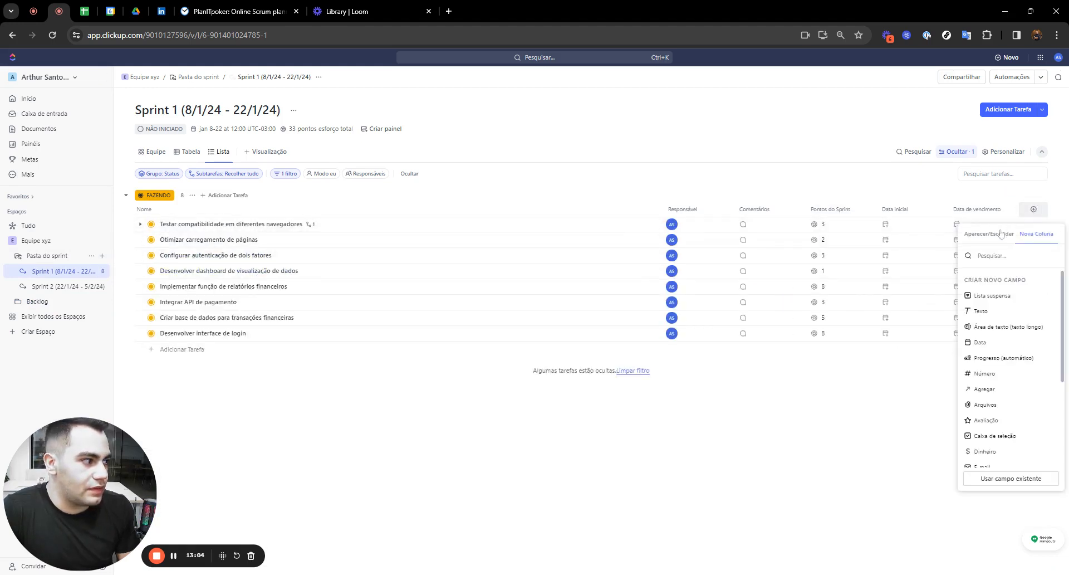
left_click(1035, 301)
left_click(1035, 301)
left_click(1035, 301)
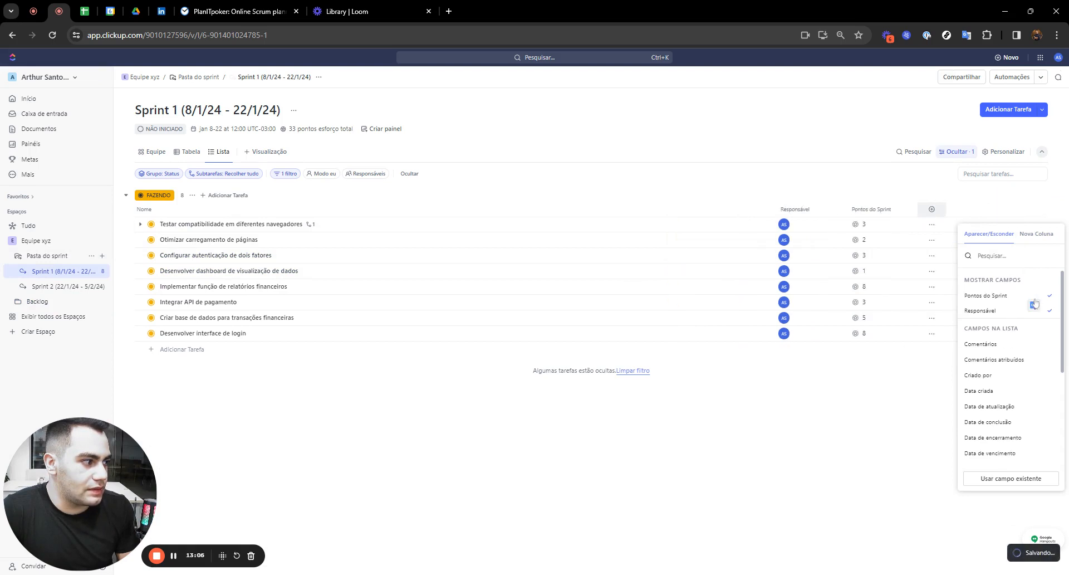
left_click(1034, 301)
left_click(1003, 294)
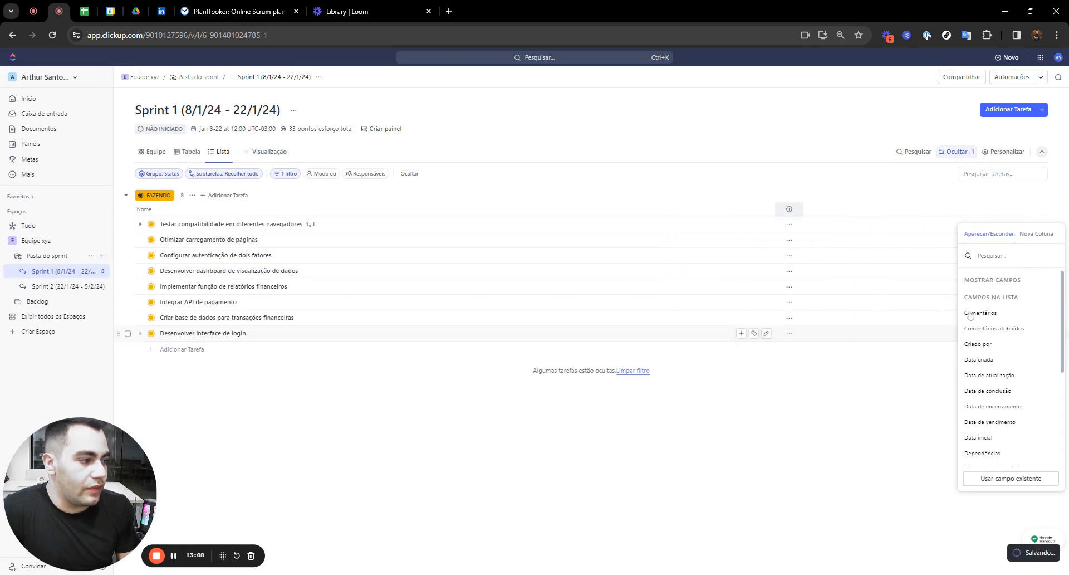
left_click(537, 504)
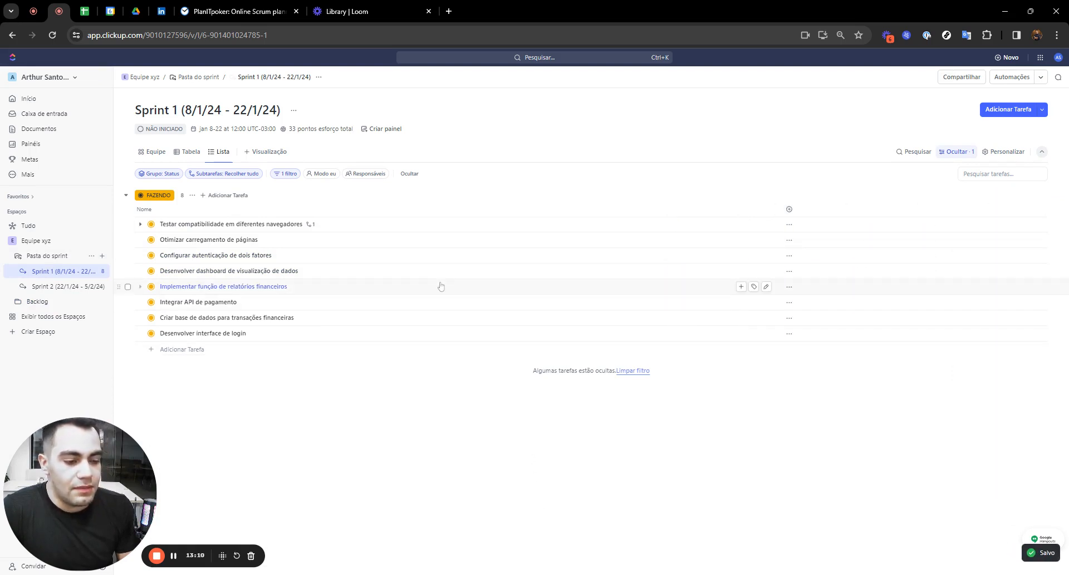
Show the Responsável, Data inicial and Data de vencimento fields as columns in Sprint 1's list view
left_click(789, 209)
left_click(807, 234)
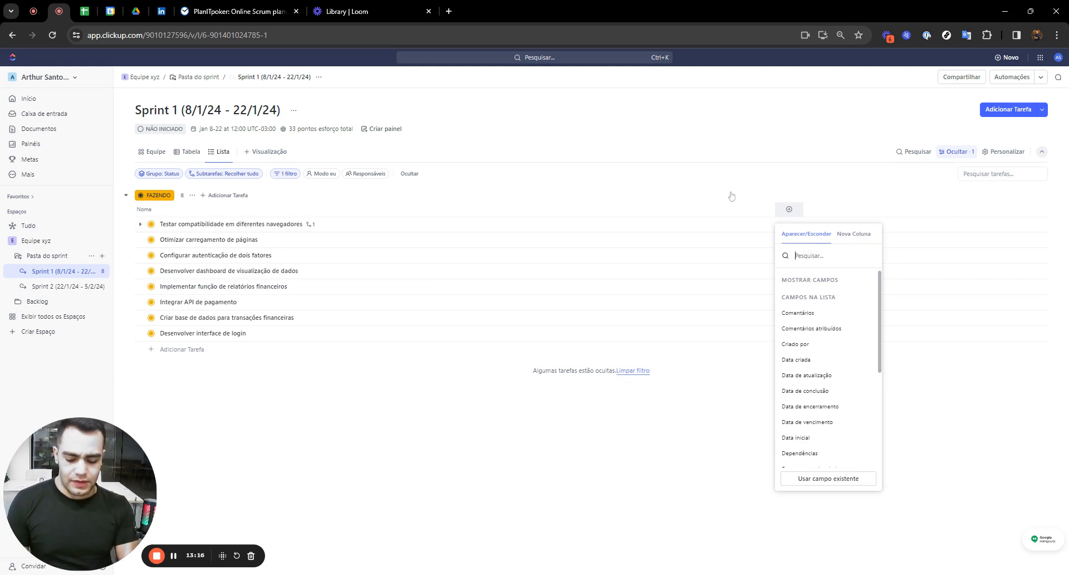
type("re")
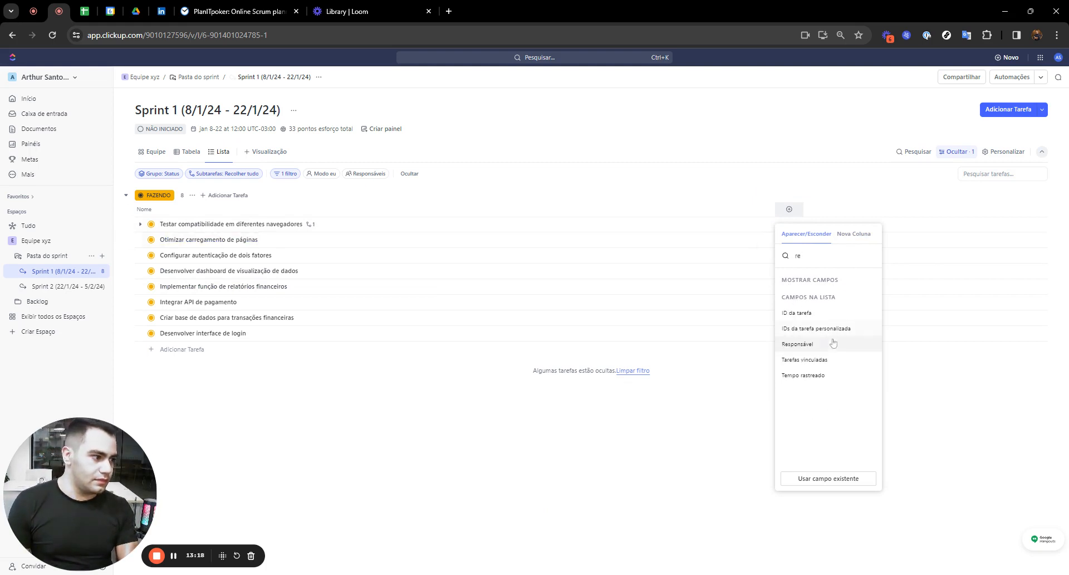
left_click(808, 345)
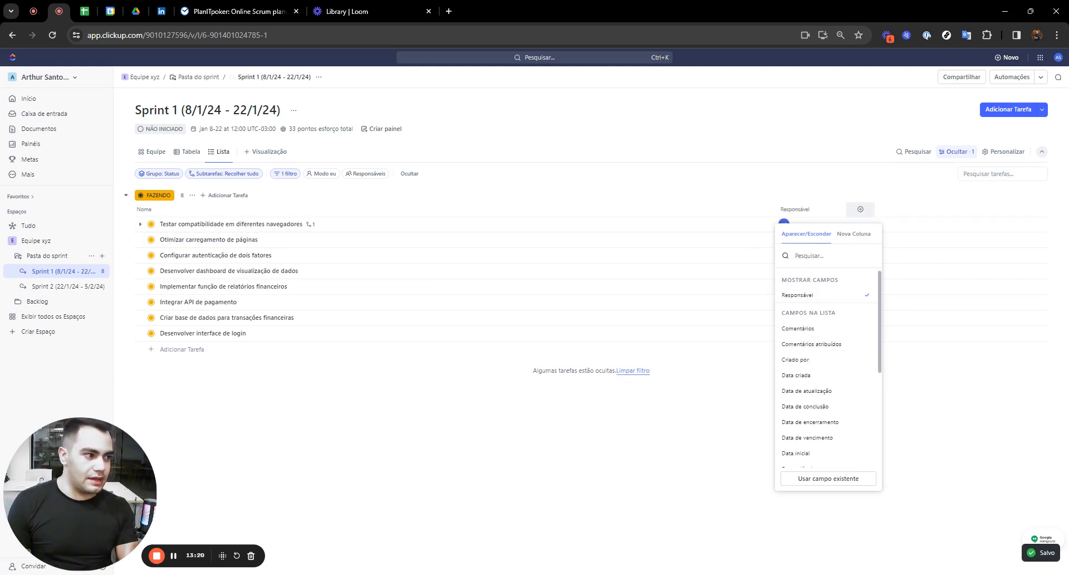
scroll(823, 404, "down", 2)
left_click(823, 399)
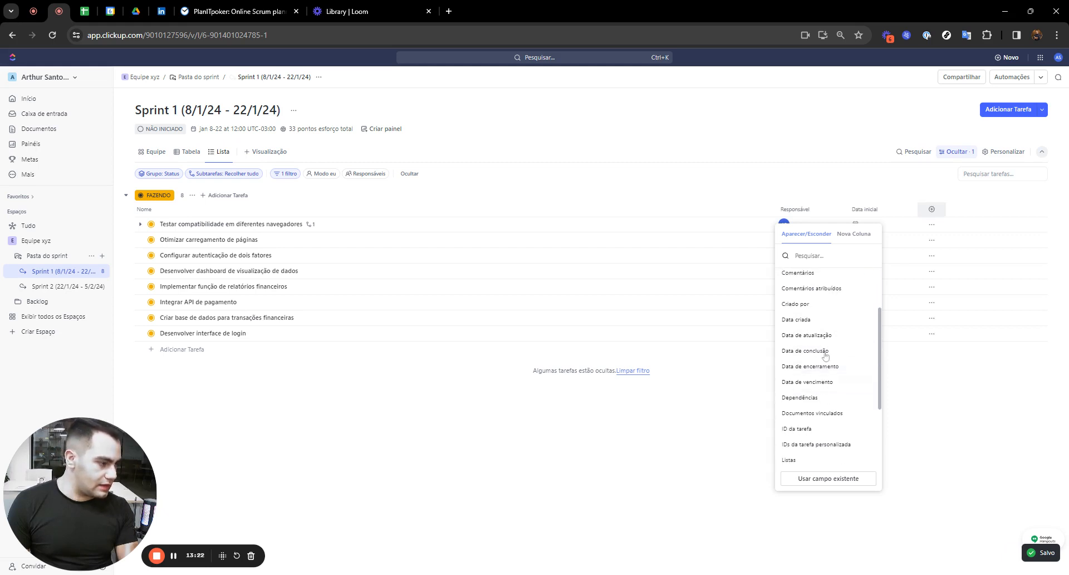
left_click(828, 383)
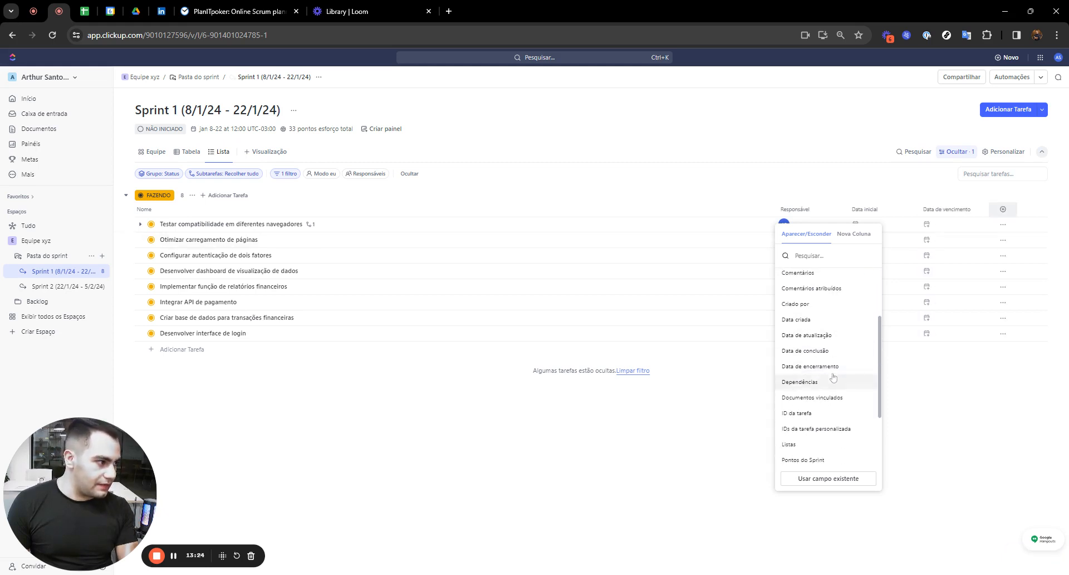
Show the Pontos do Sprint and Comentários fields as columns in Sprint 1's list view
scroll(828, 379, "up", 2)
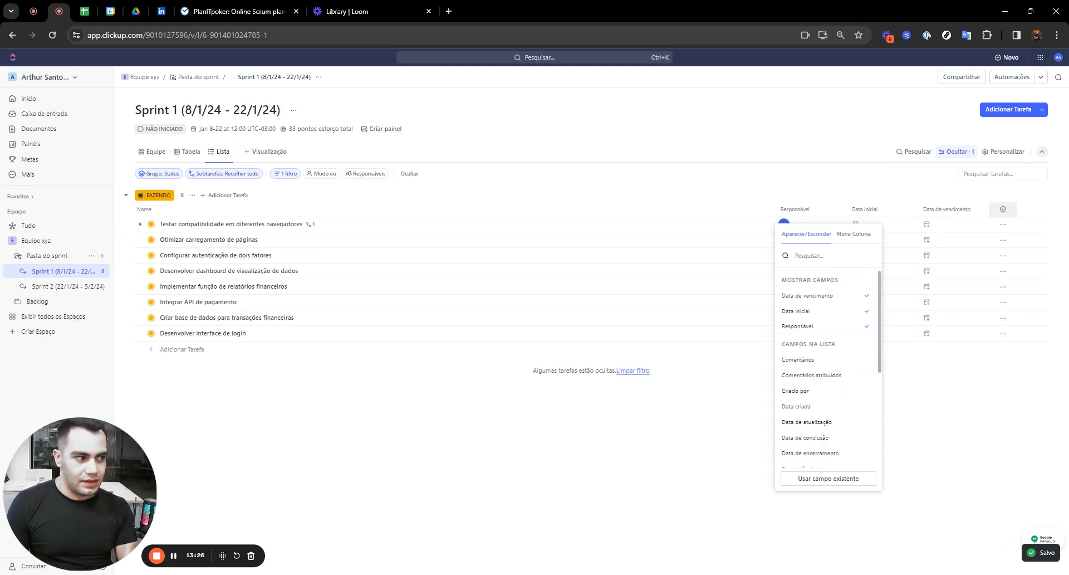
type("po")
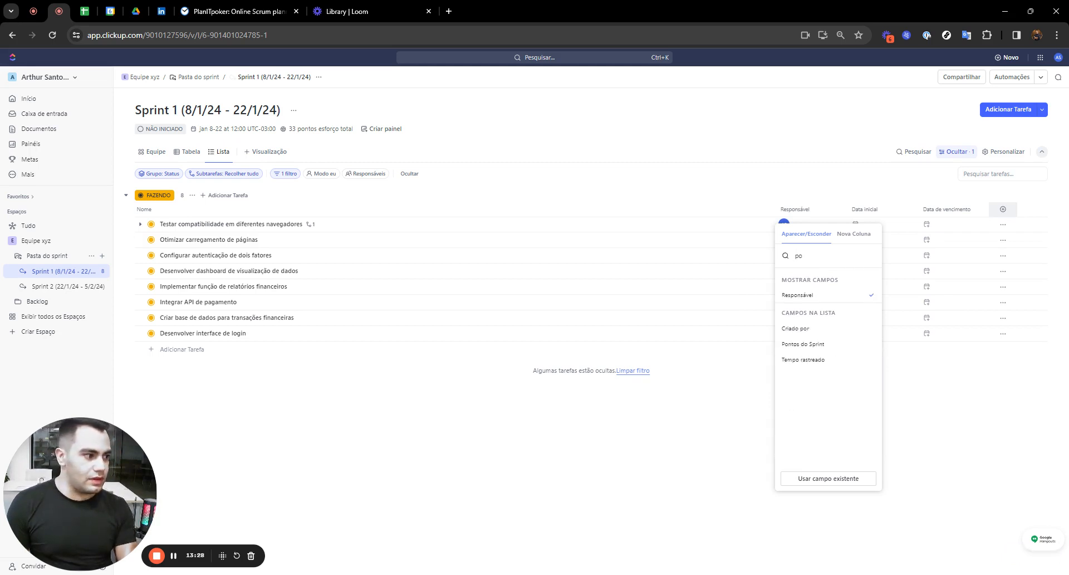
left_click(794, 344)
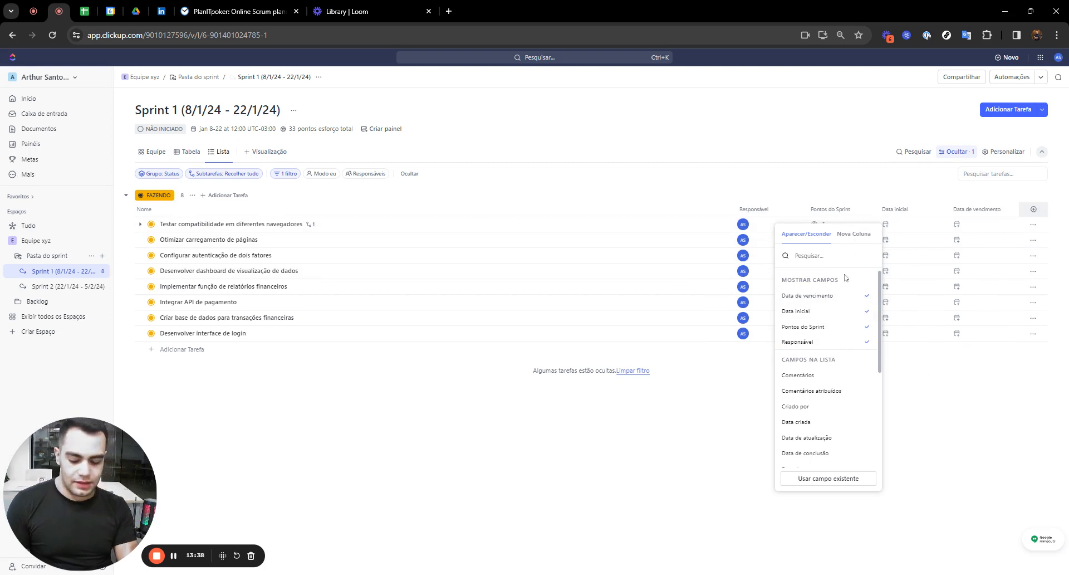
left_click(791, 377)
left_click(778, 143)
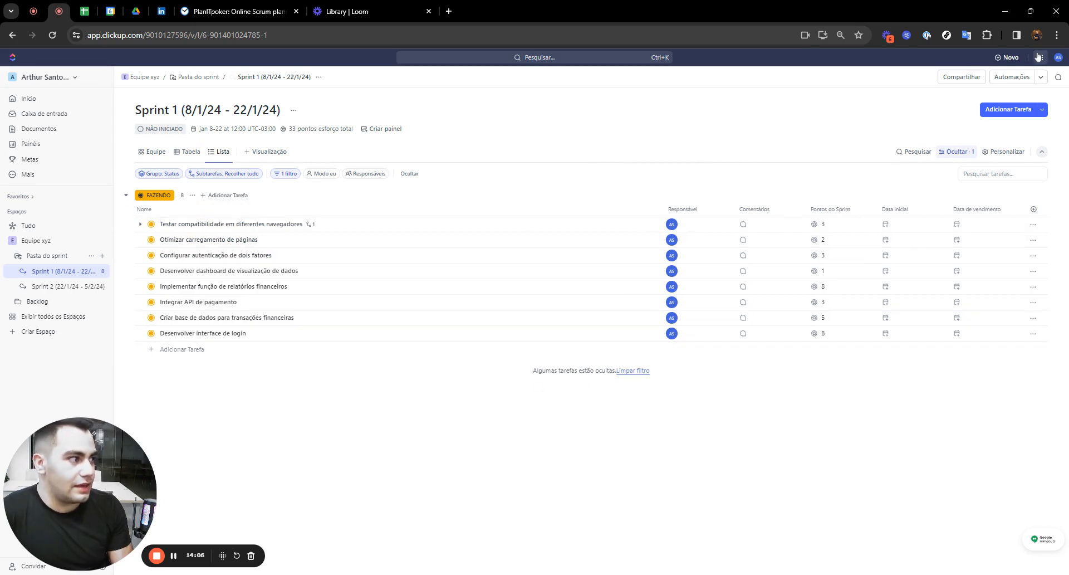
Open the task "Testar compatibilidade em diferentes navegadores", reveal its empty custom fields, and examine the Demandante, Prioridade and Refinada options
key("ctrl+plus")
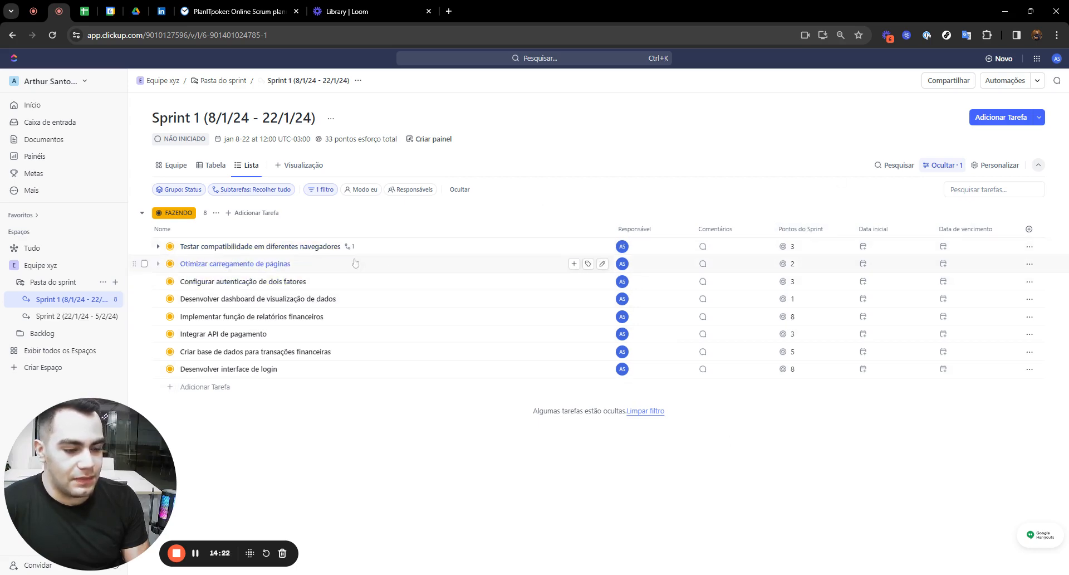
left_click(250, 246)
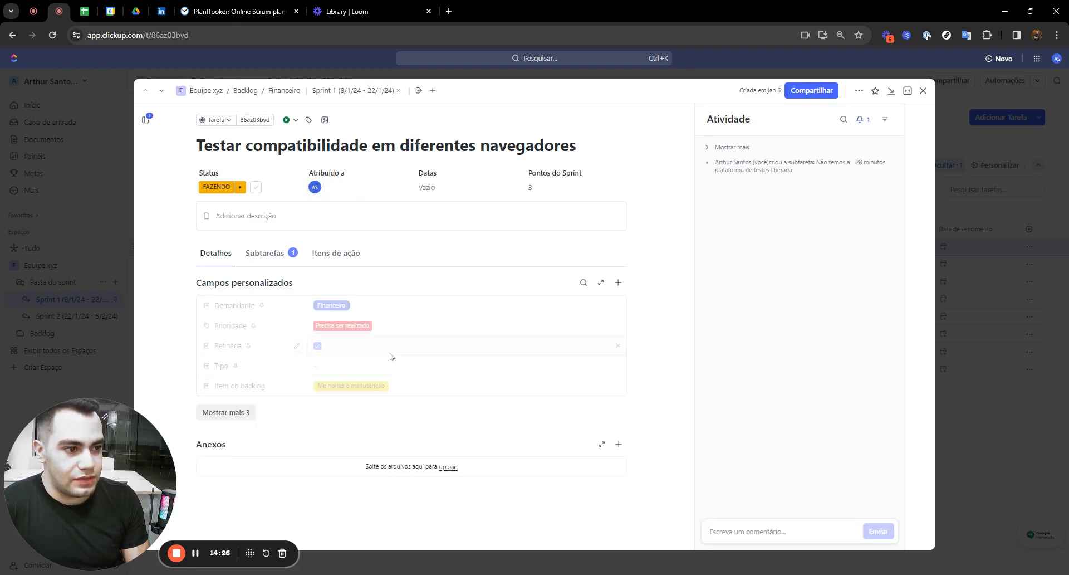
left_click(236, 413)
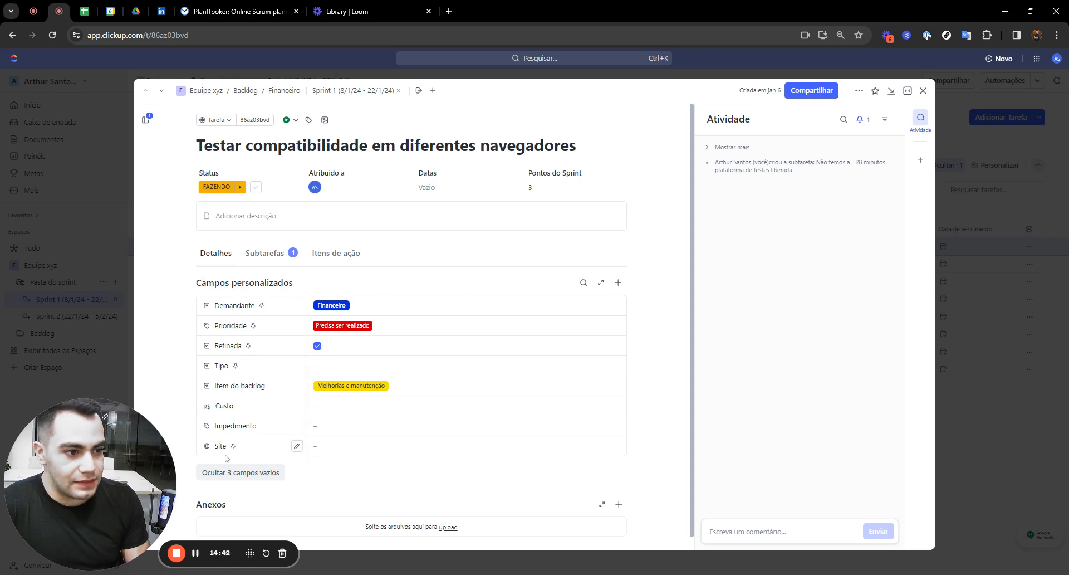
left_click(350, 306)
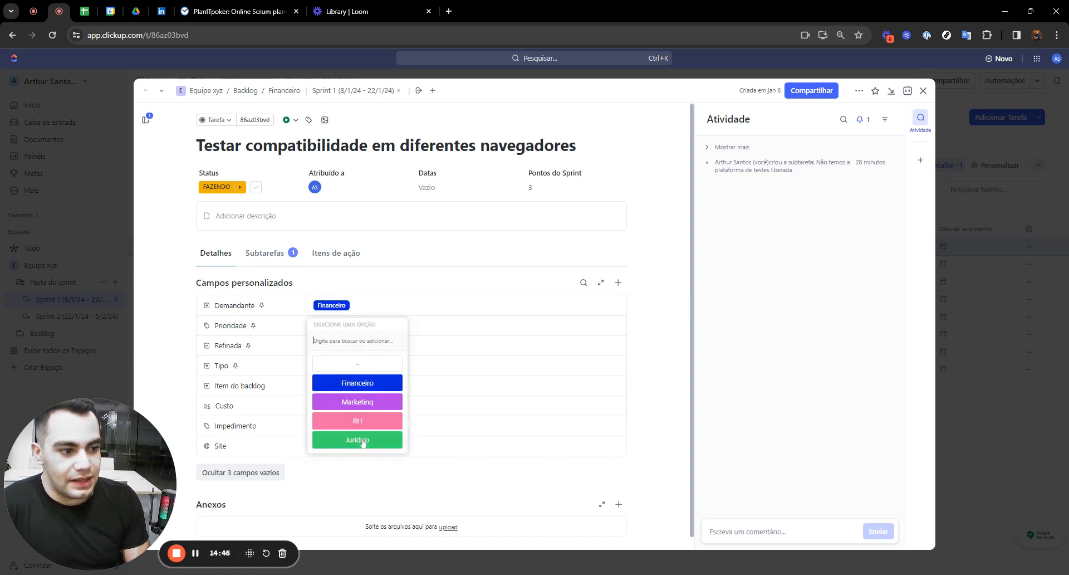
left_click(378, 276)
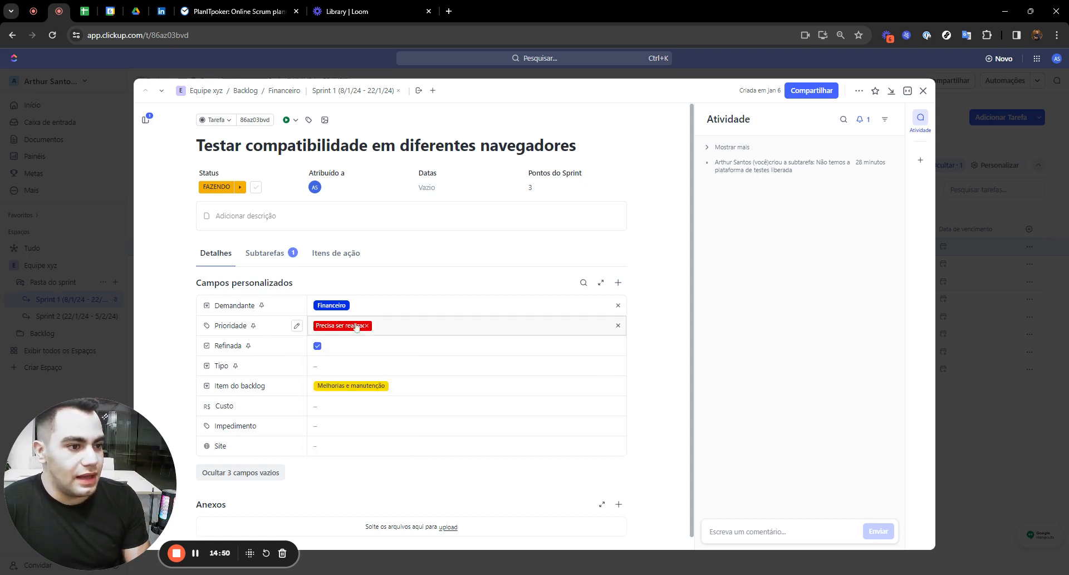
left_click(402, 329)
left_click(403, 276)
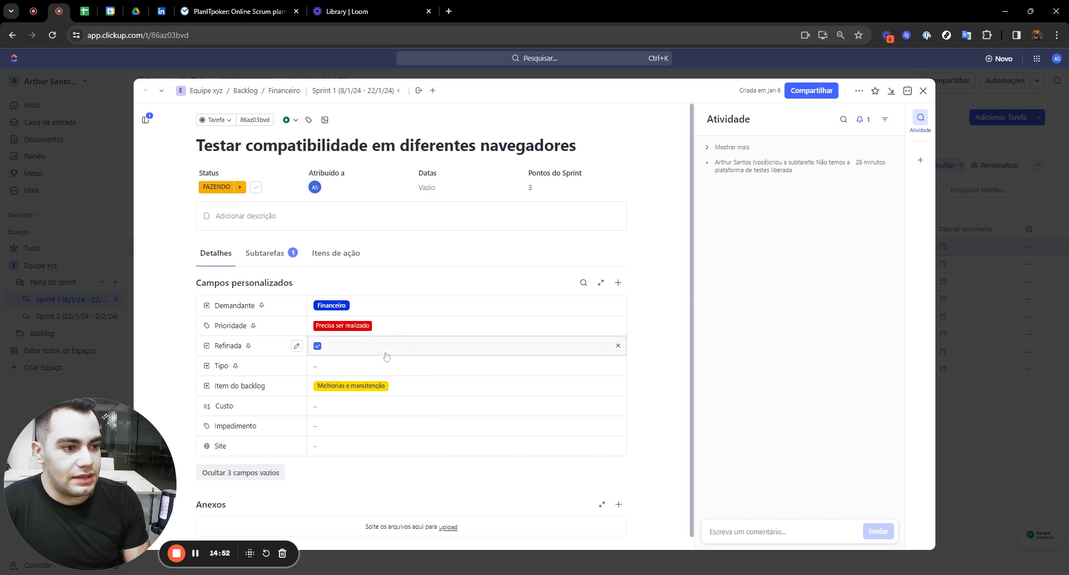
left_click(318, 345)
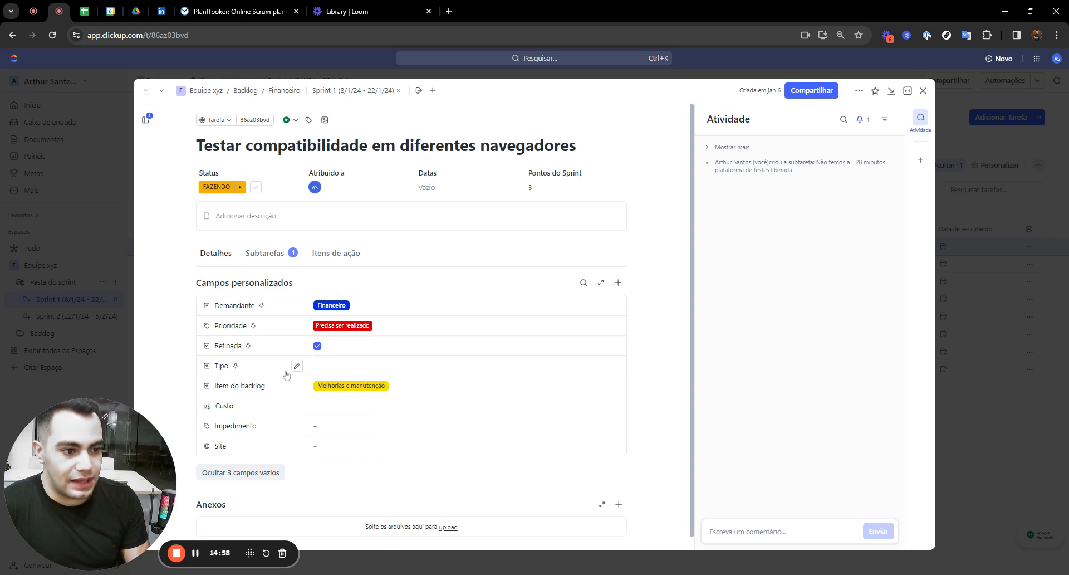
Examine the options of the task's Tipo, Item do backlog, Custo, Impedimento and Site custom fields
left_click(317, 365)
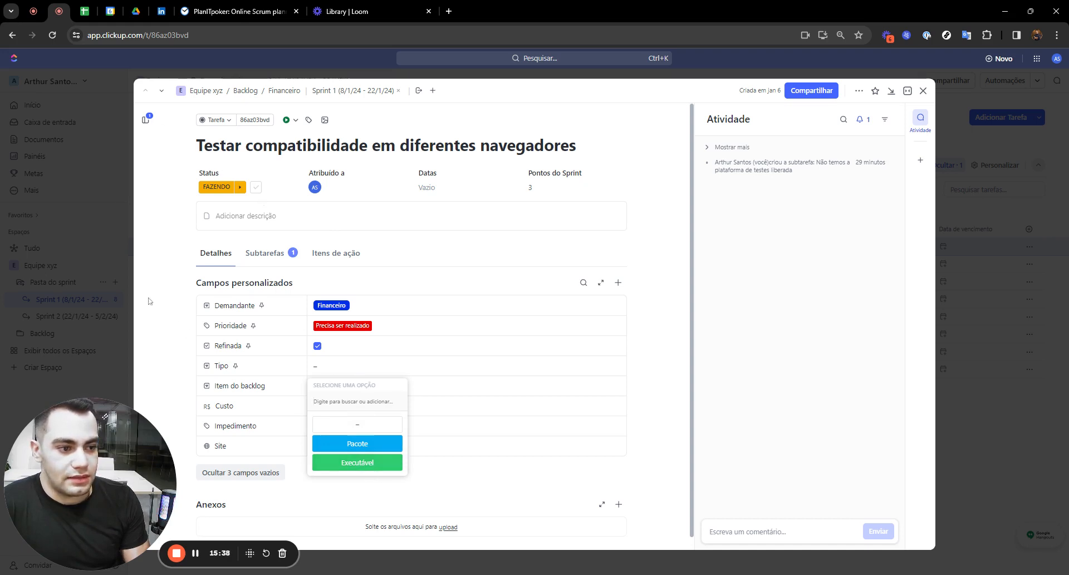
left_click(185, 354)
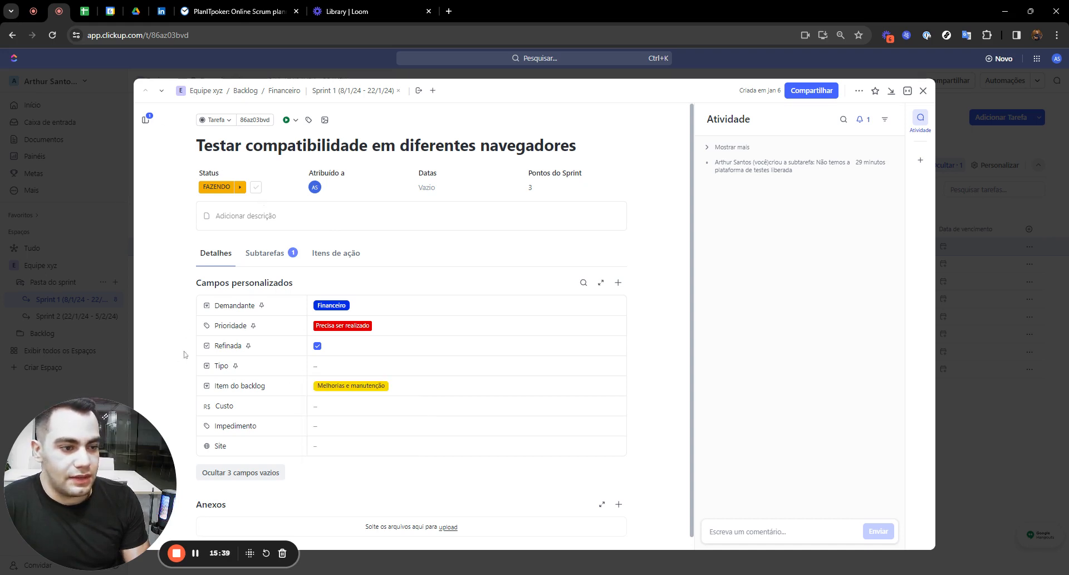
left_click(396, 391)
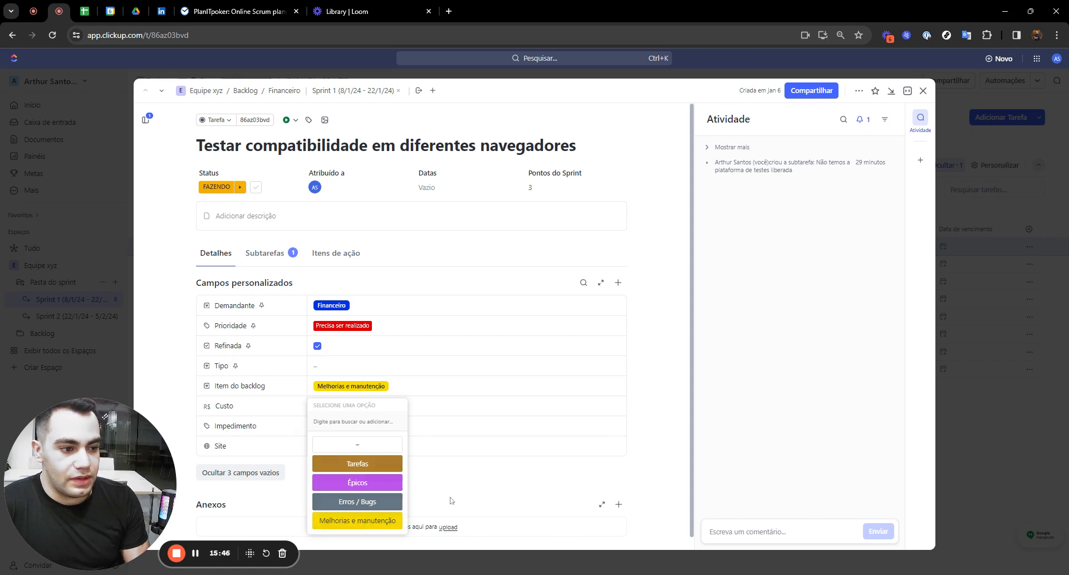
left_click(365, 520)
left_click(334, 406)
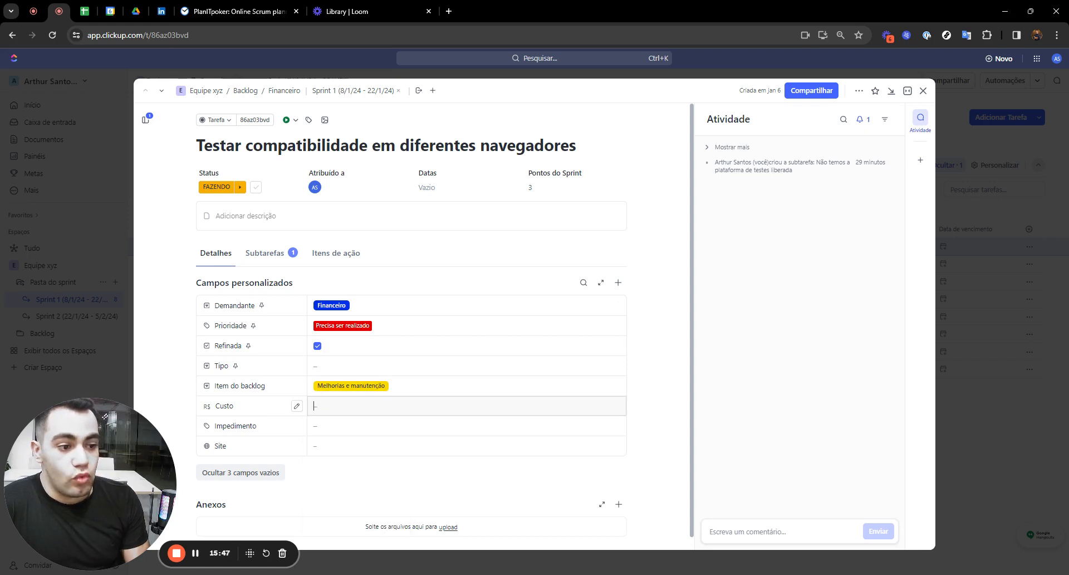
left_click(349, 431)
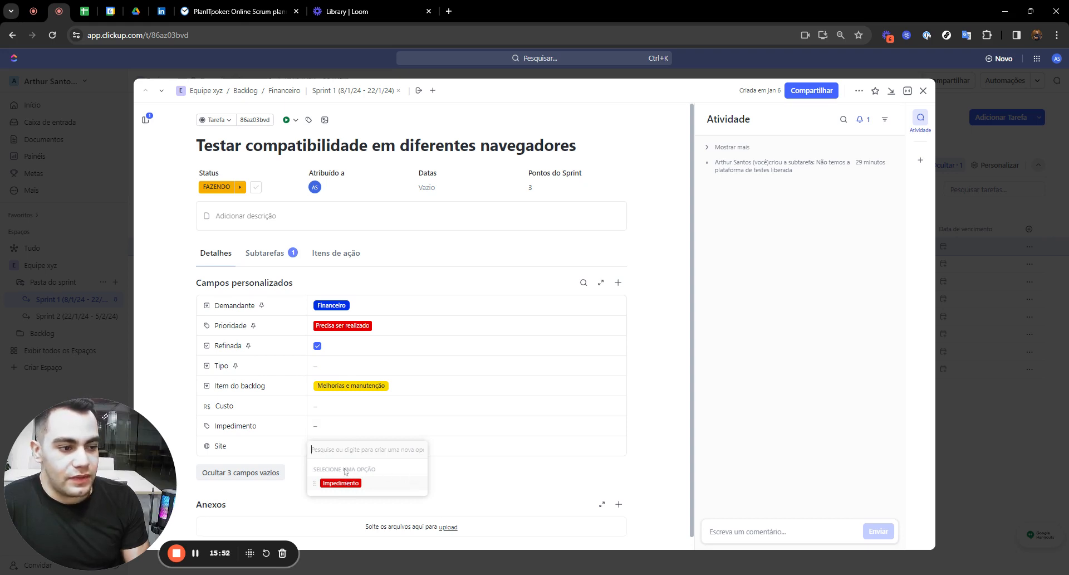
left_click(326, 502)
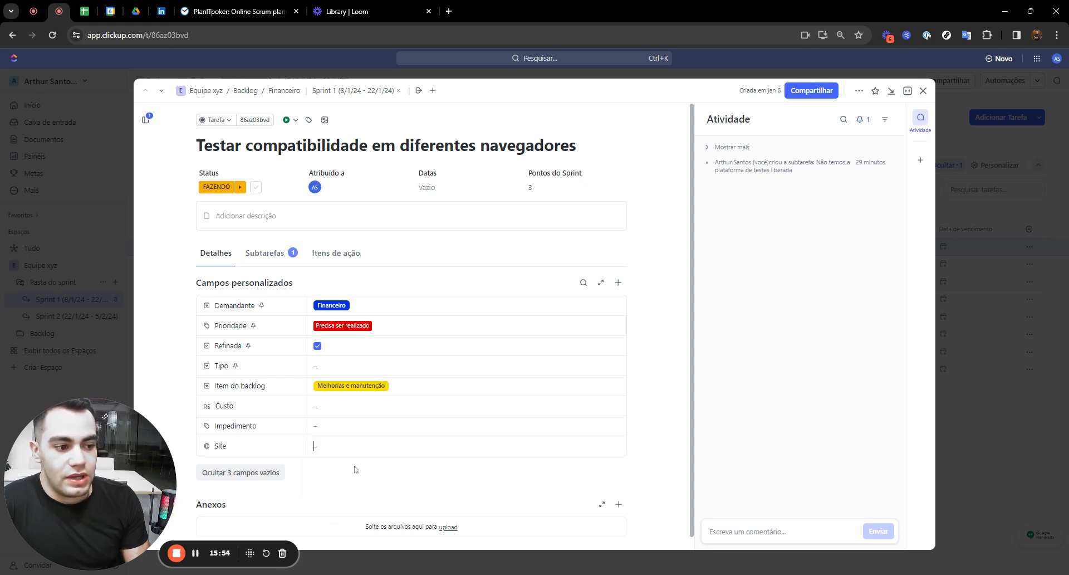
left_click(314, 446)
left_click(266, 456)
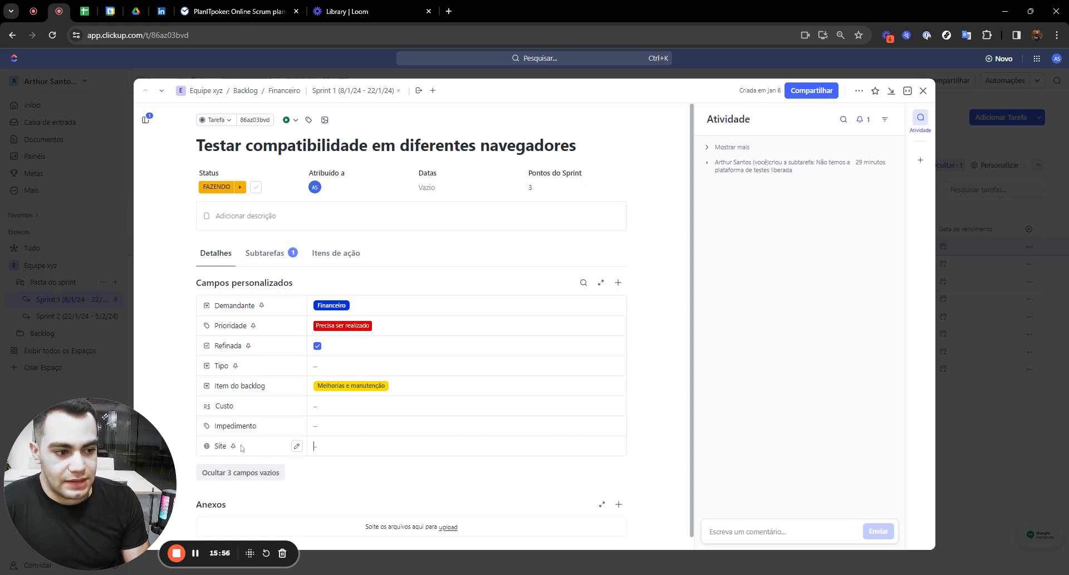
Rename the task's Site custom field as "Link de apoio" and close the task
left_click(297, 446)
left_click(356, 388)
key("ctrl+a")
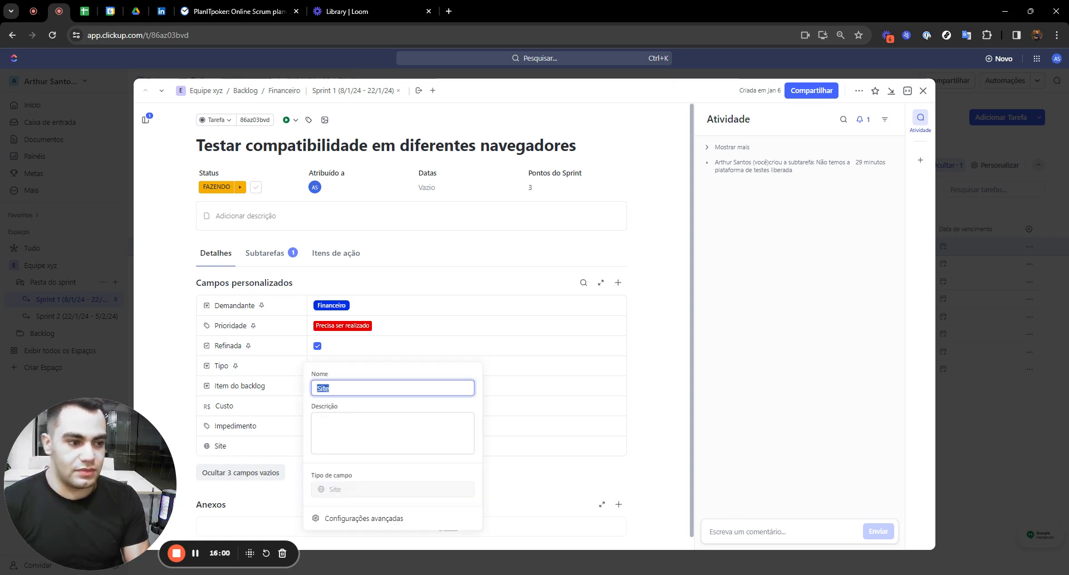
type("Link")
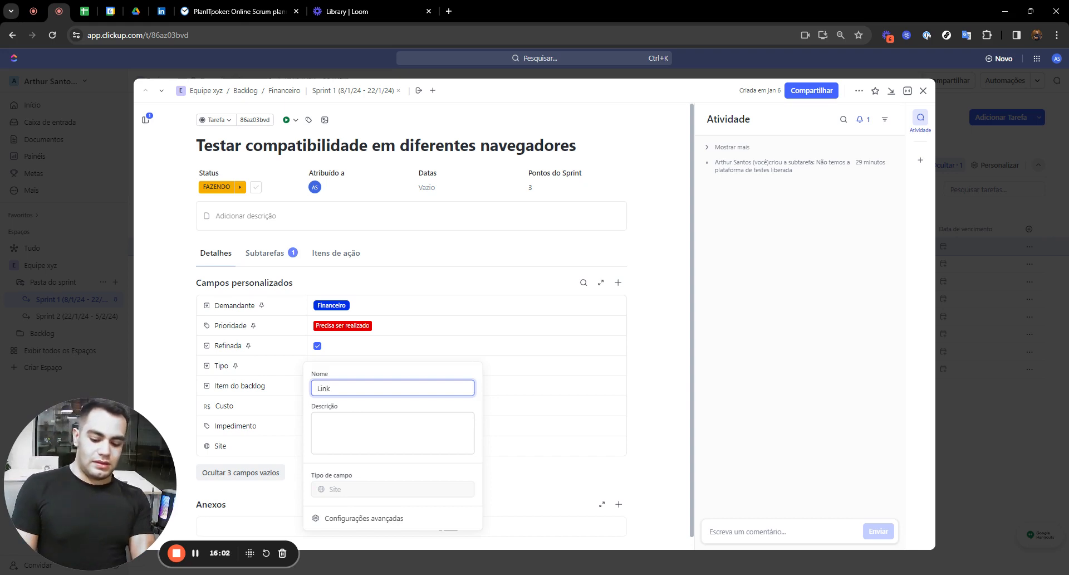
type(" de apou")
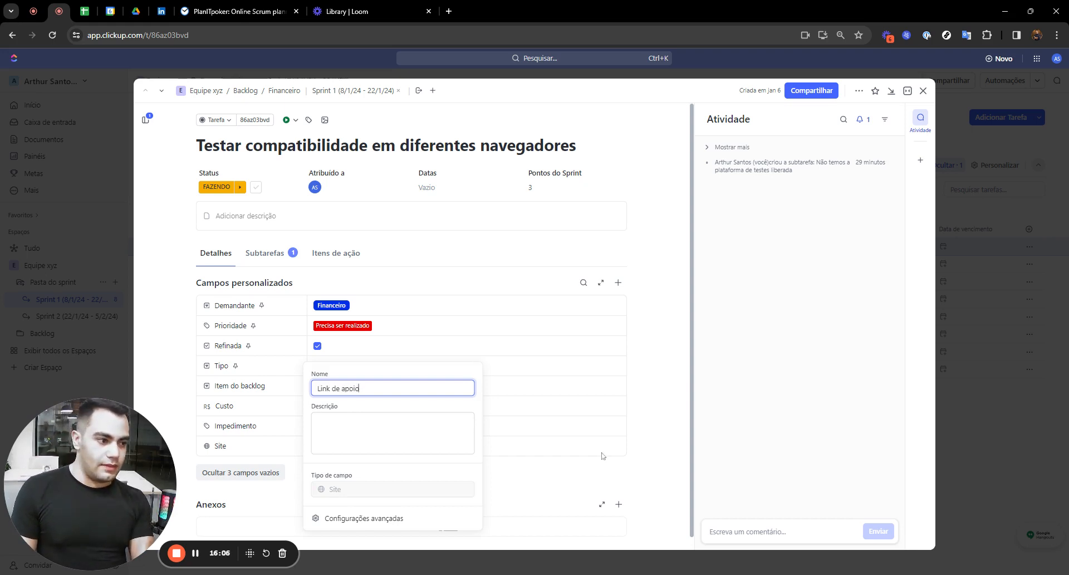
left_click(633, 455)
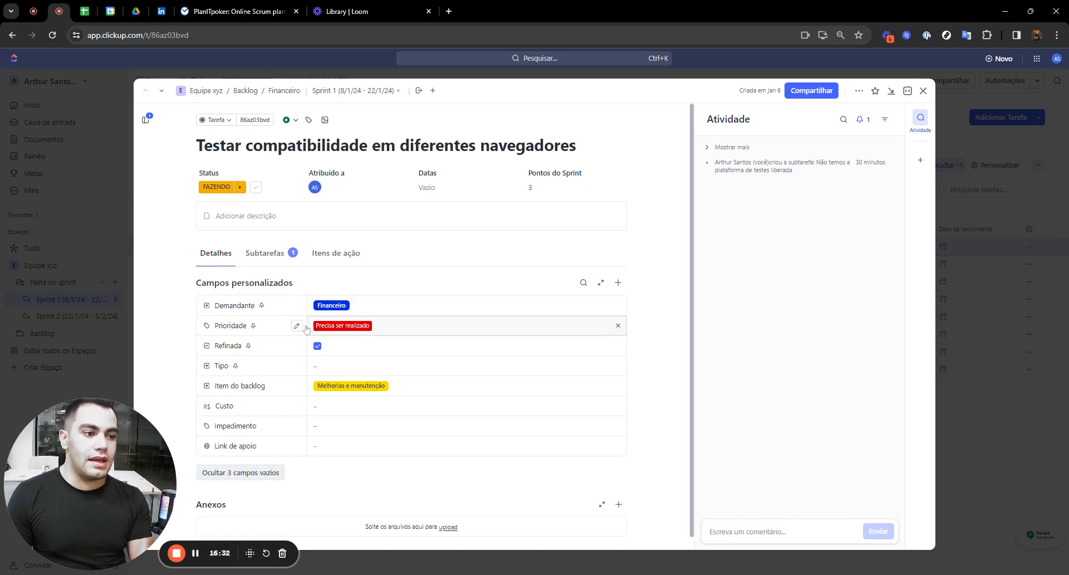
left_click(79, 223)
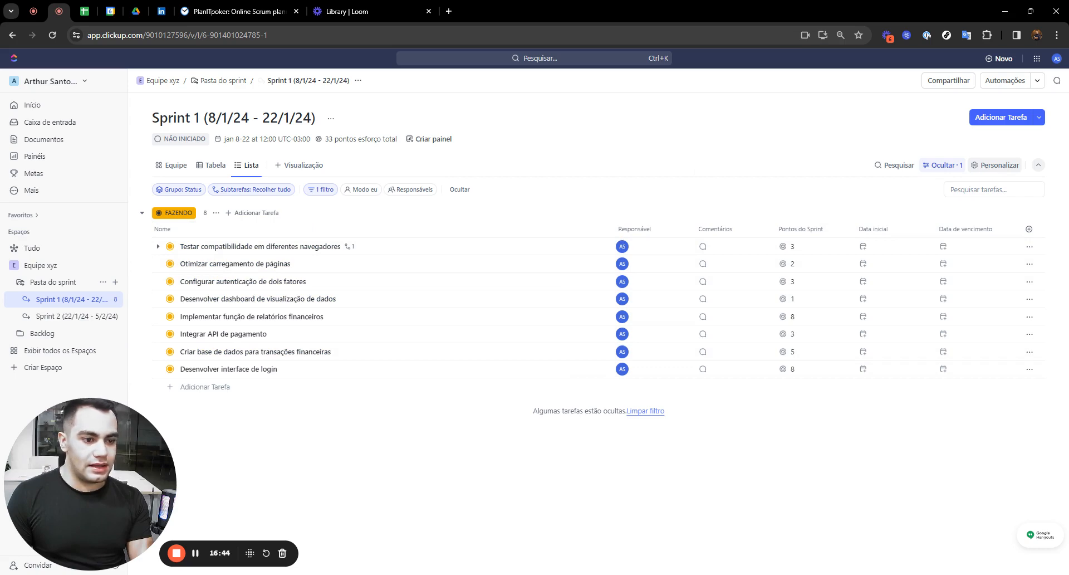
Enable Localizações de tarefas and Nomes das tarefas pai da subtarefa in Sprint 1's Lista view and rename the view as "Gestão do sprint"
left_click(986, 168)
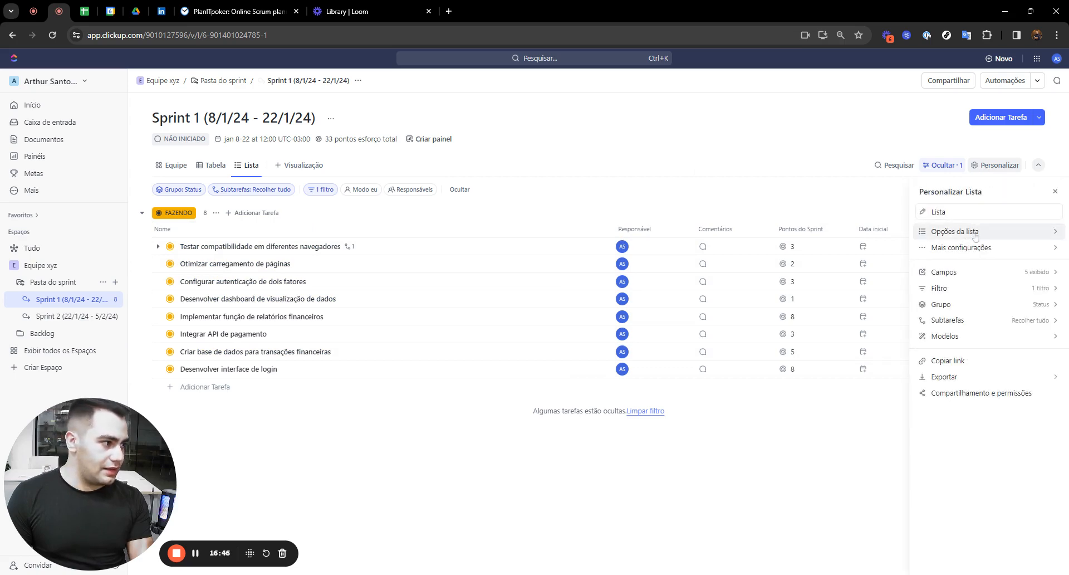
left_click(976, 236)
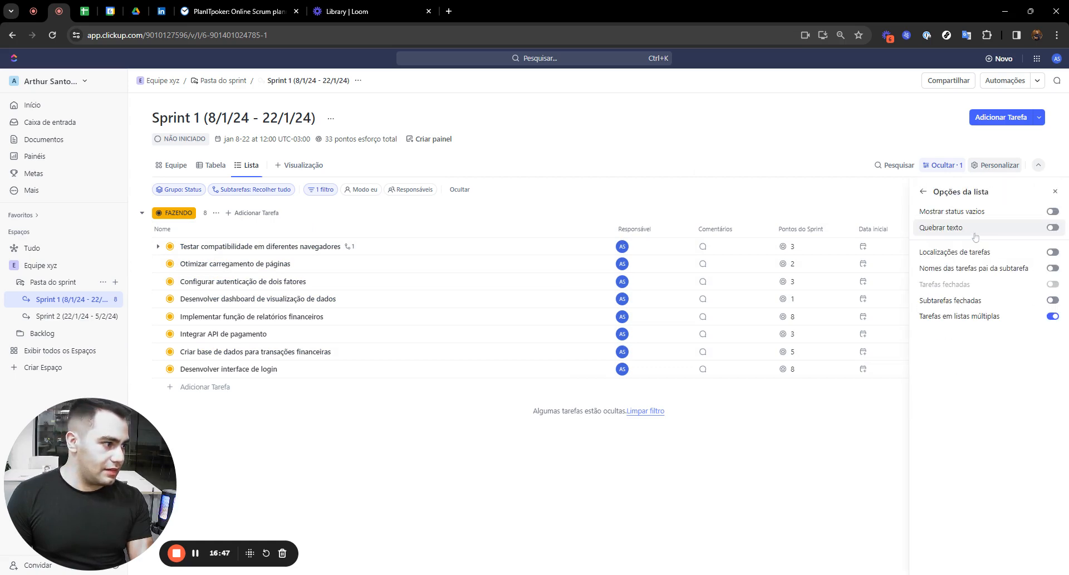
left_click(1052, 253)
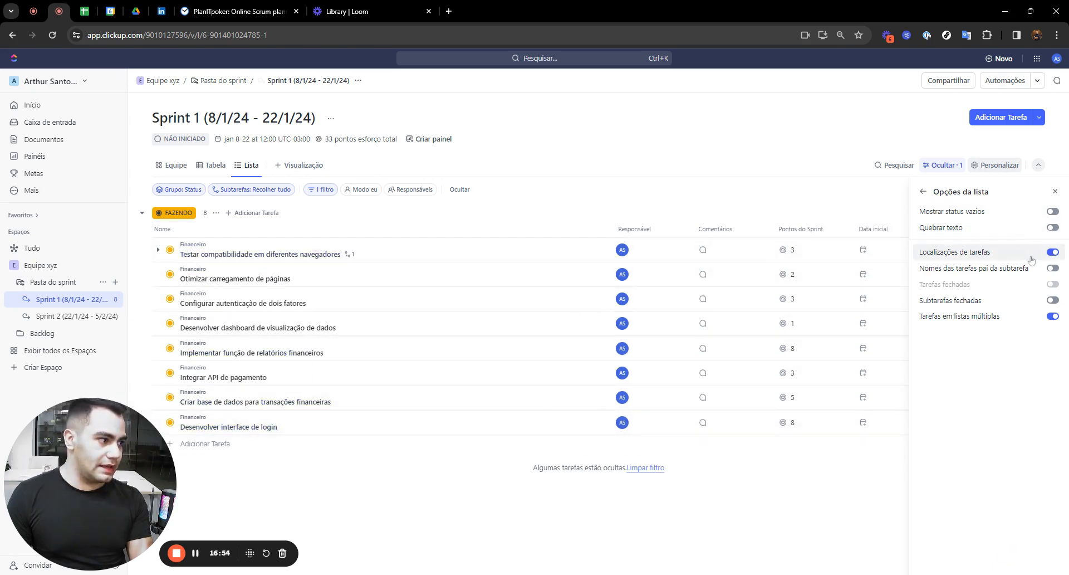
left_click(1053, 269)
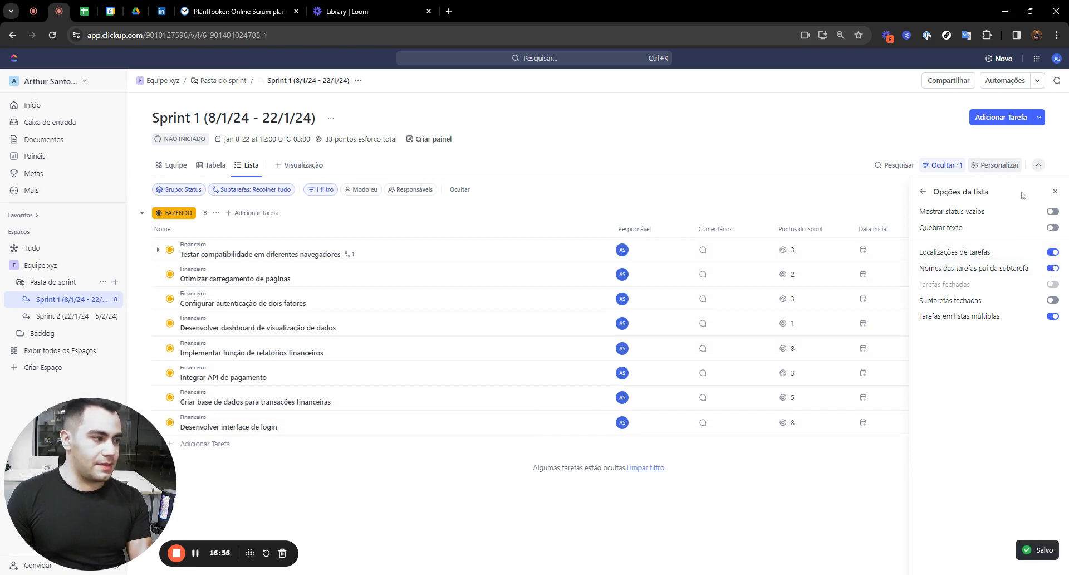
left_click(1055, 192)
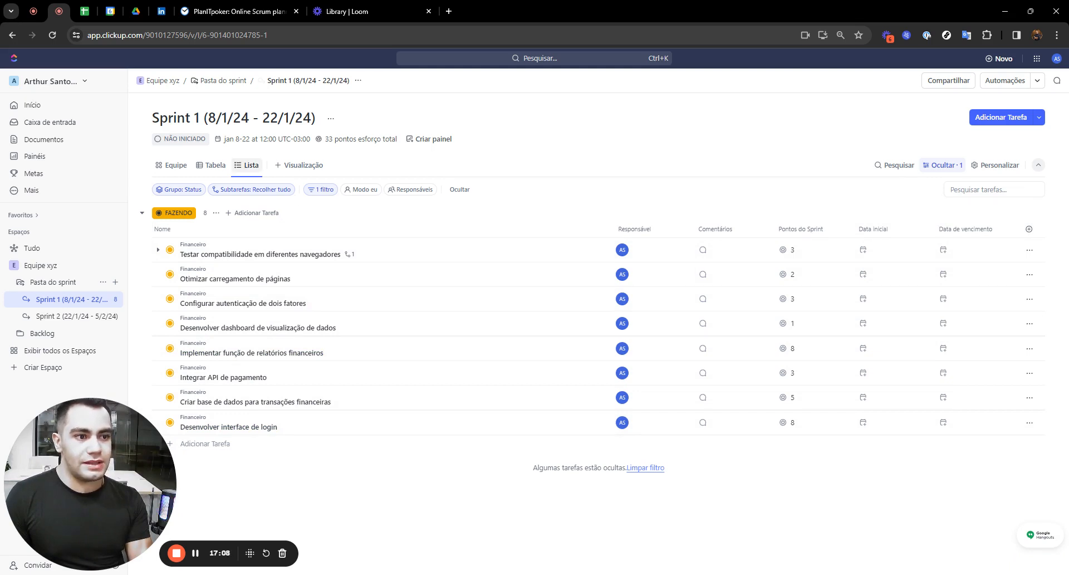
left_click(249, 167)
left_click(335, 194)
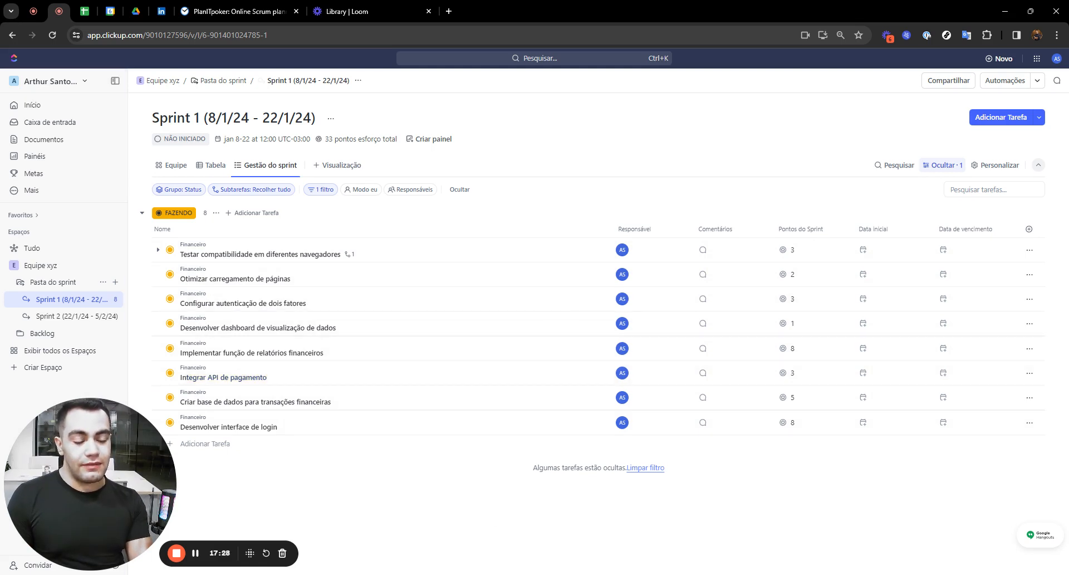
Expand and open the Backlog folder, and pin its Backlog view
left_click(21, 335)
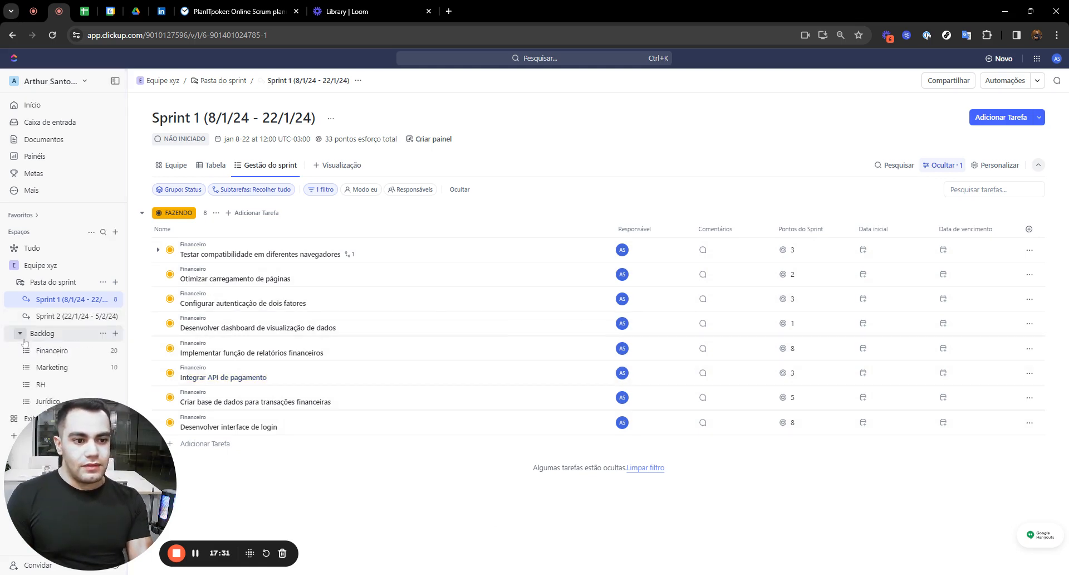
left_click(65, 338)
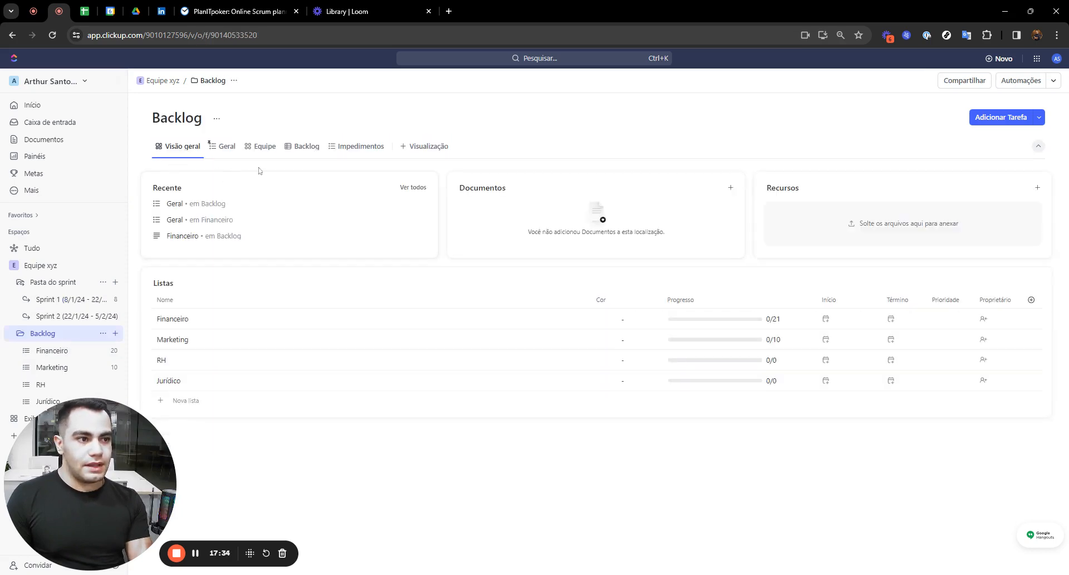
right_click(294, 149)
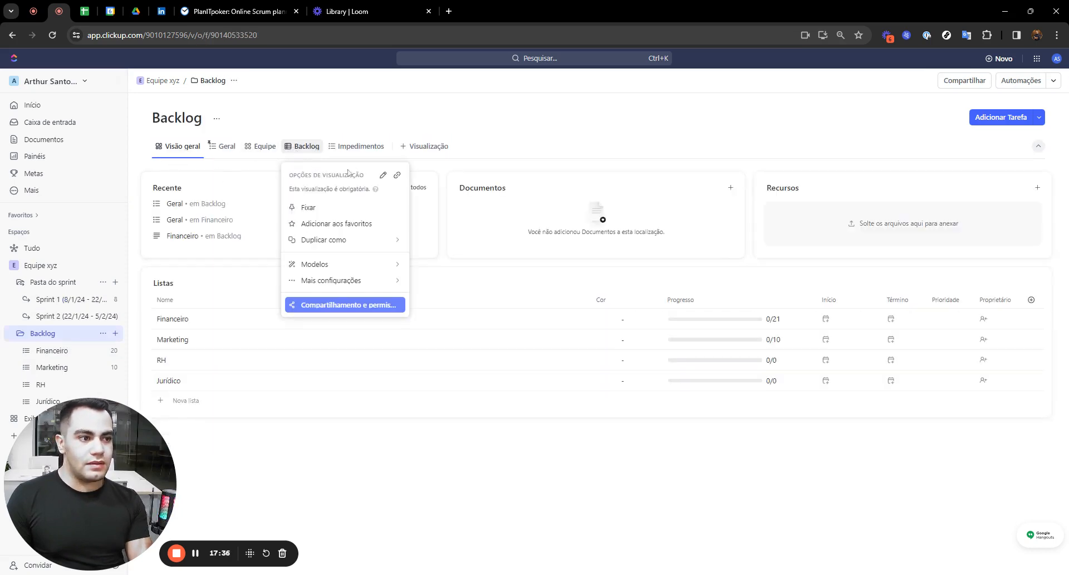
left_click(350, 212)
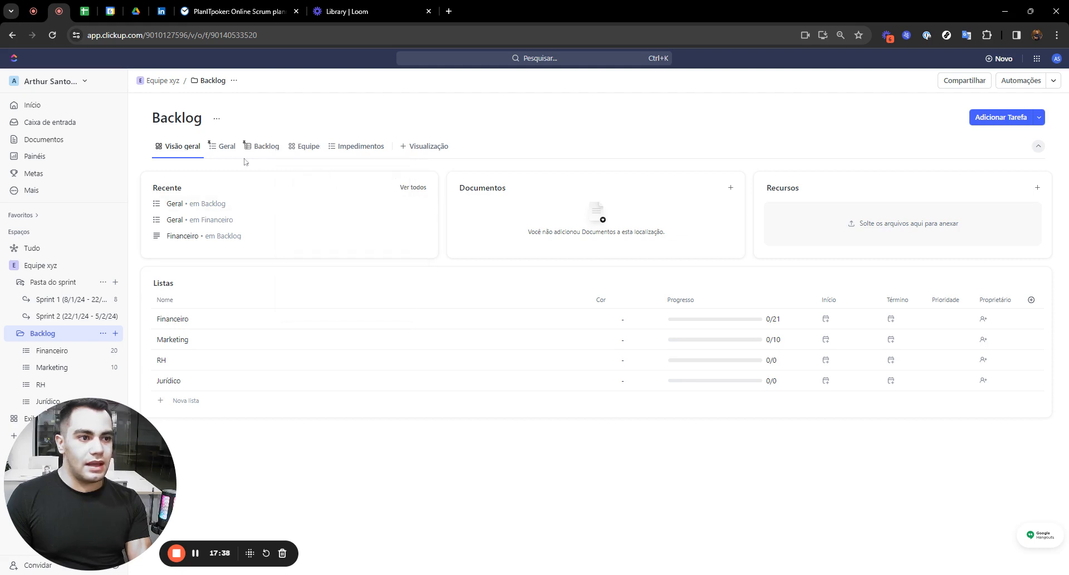
Check the view types that can be added to the Backlog folder and open its Backlog table view
left_click(411, 147)
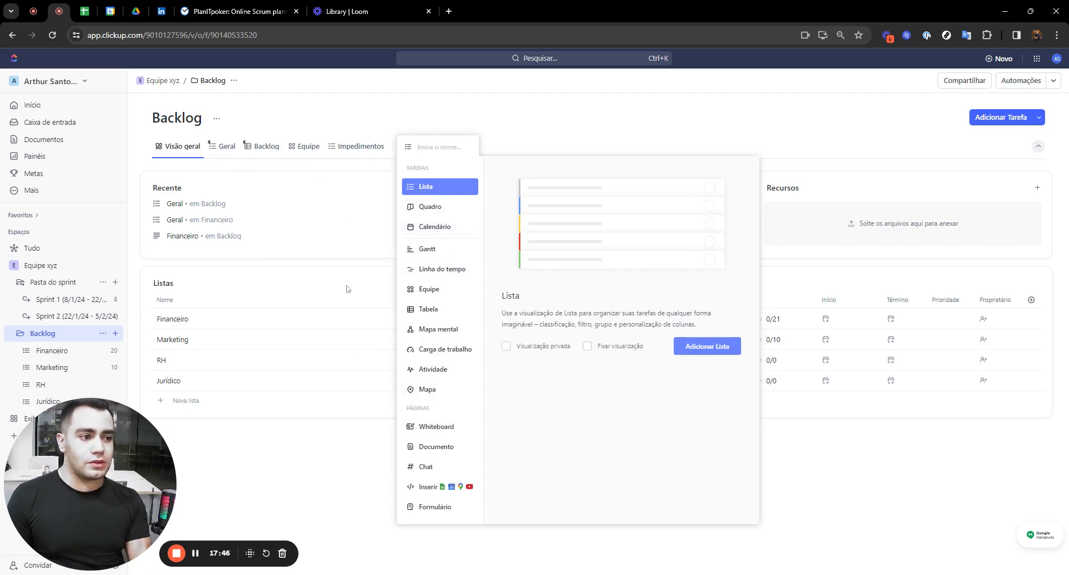
left_click(336, 443)
left_click(262, 147)
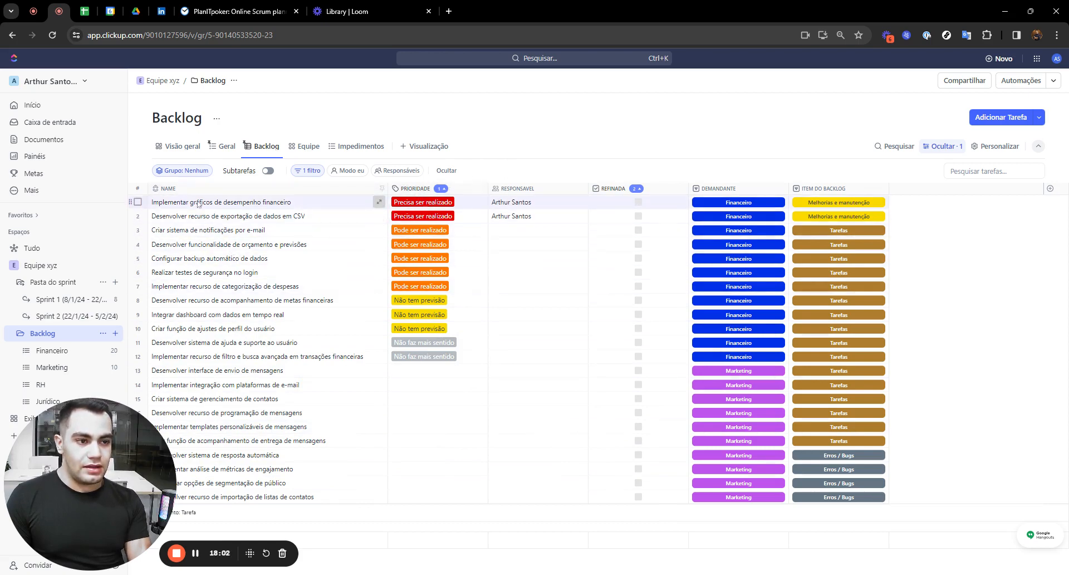
Compare the Backlog folder's Geral and Backlog views, and narrow the Refinada column in the Backlog table
left_click(223, 146)
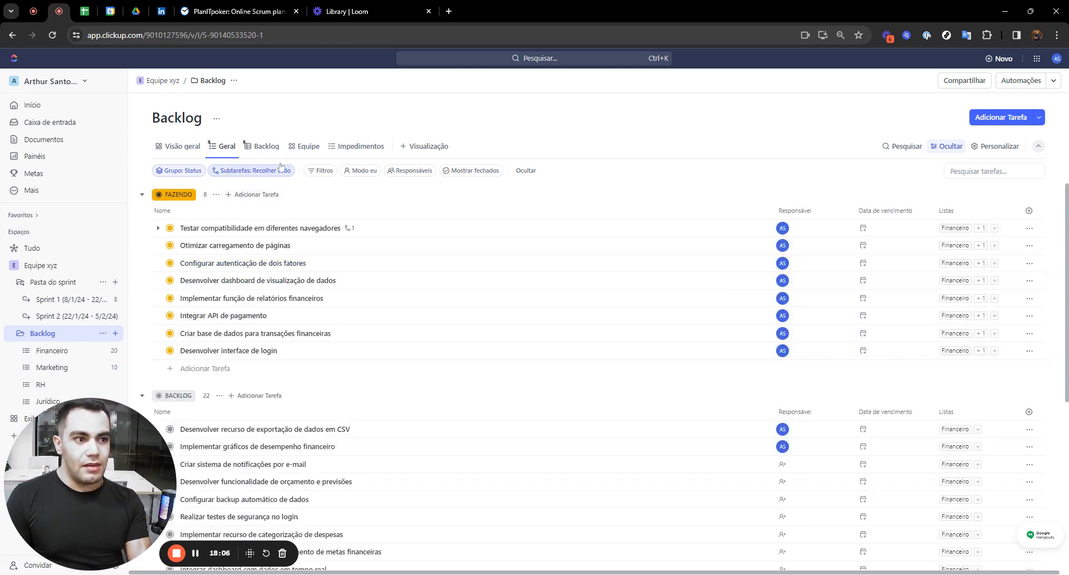
left_click(267, 154)
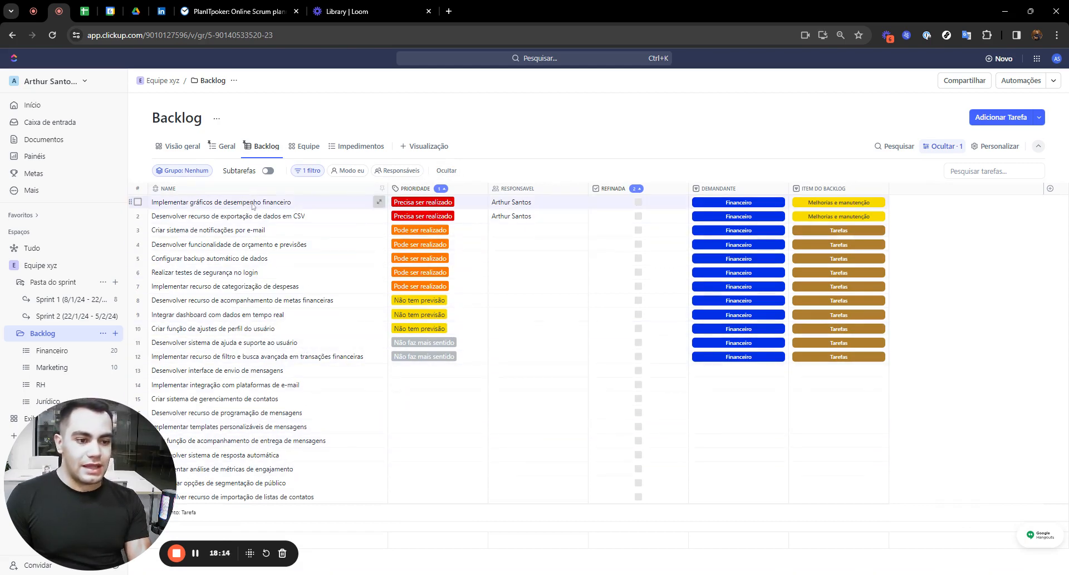
left_click(226, 146)
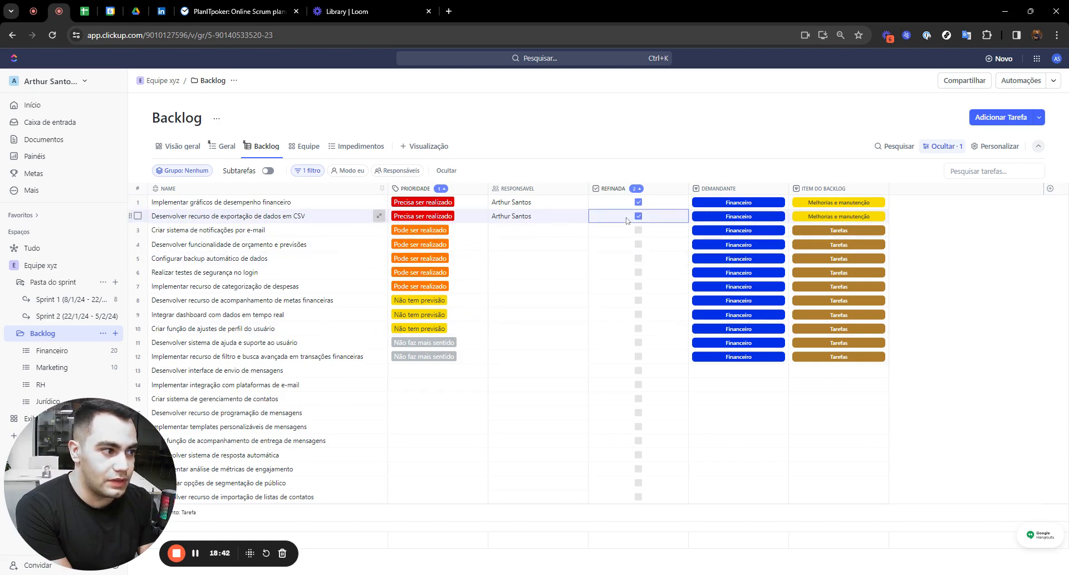
left_click_drag(689, 189, 645, 192)
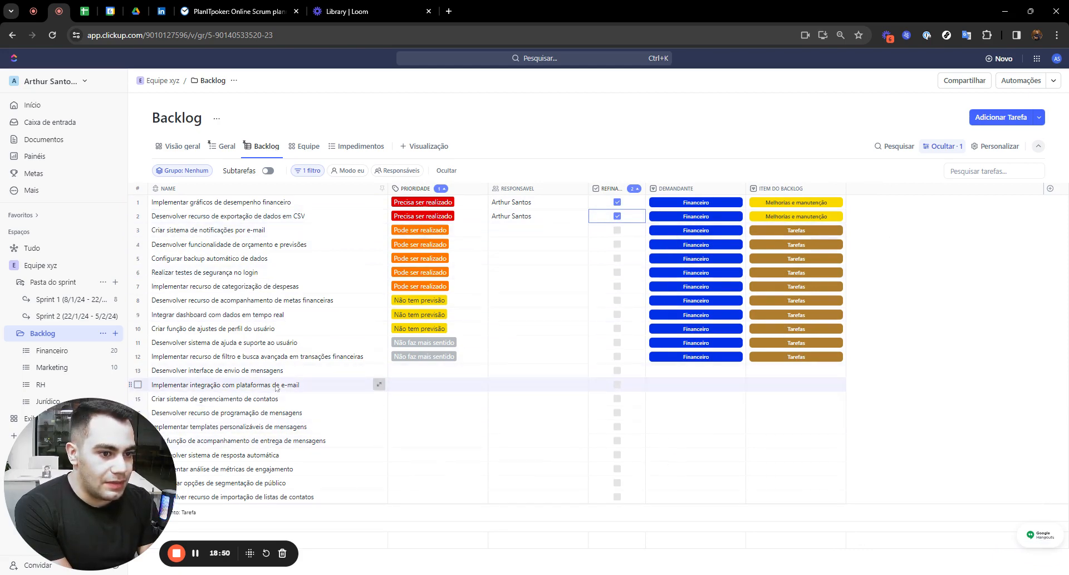
Select all tasks in the Marketing list's Backlog group and set their Demandante field to Marketing in bulk
left_click(85, 367)
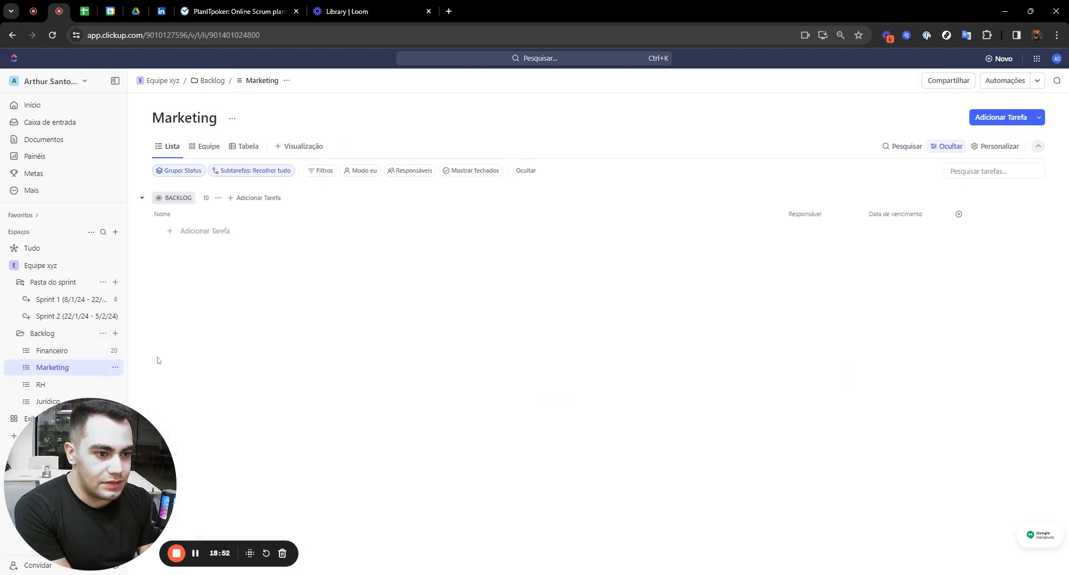
left_click(217, 198)
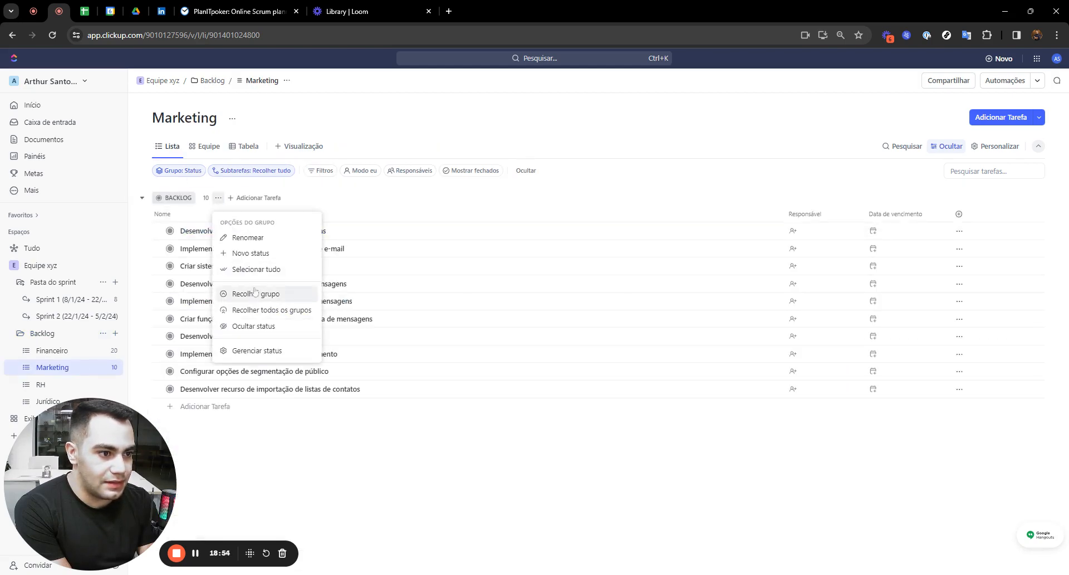
left_click(254, 269)
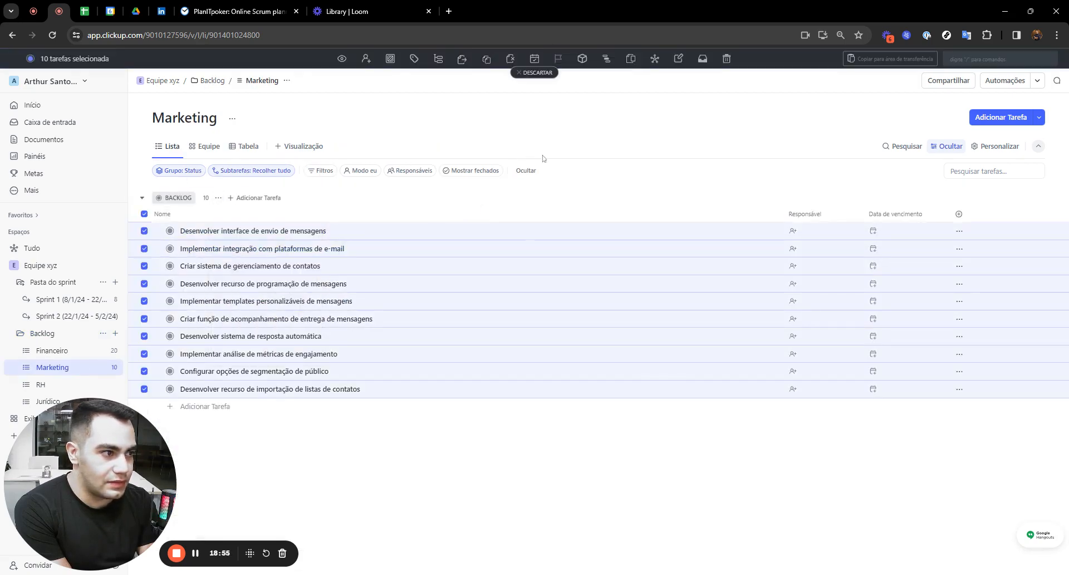
left_click(679, 59)
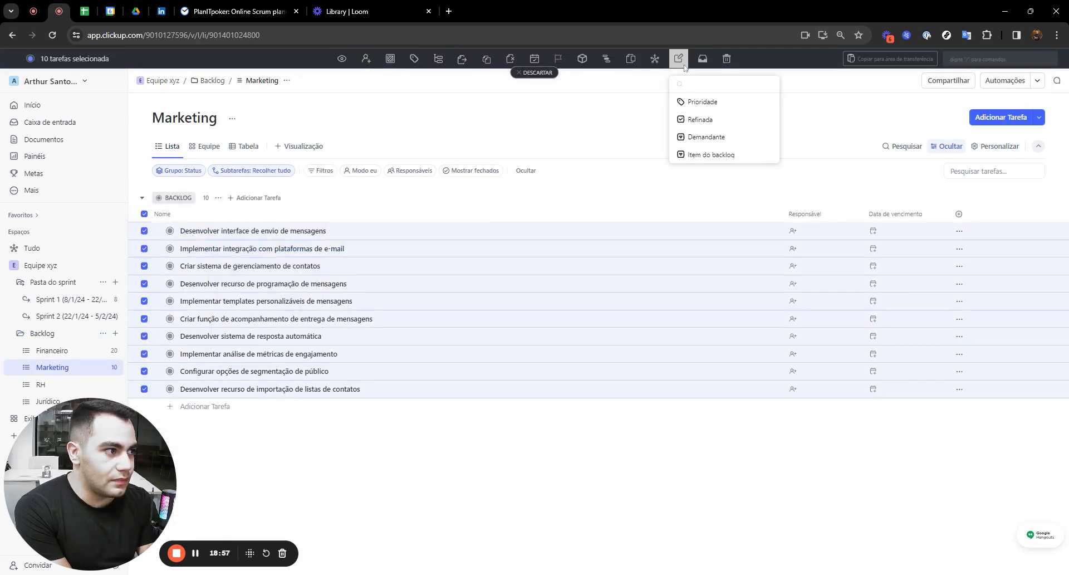
left_click(706, 138)
left_click(723, 110)
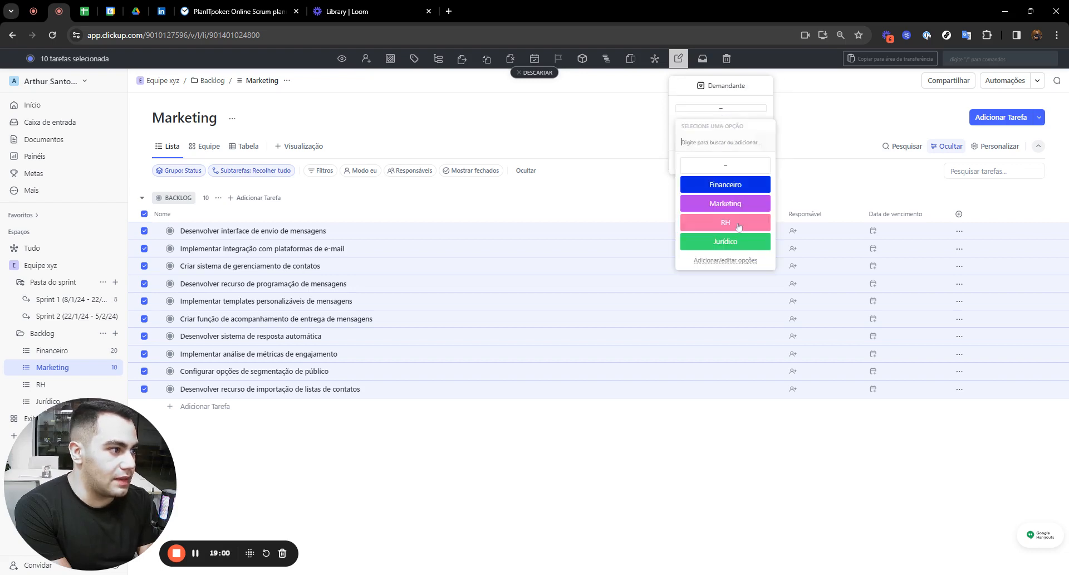
left_click(725, 203)
left_click(746, 142)
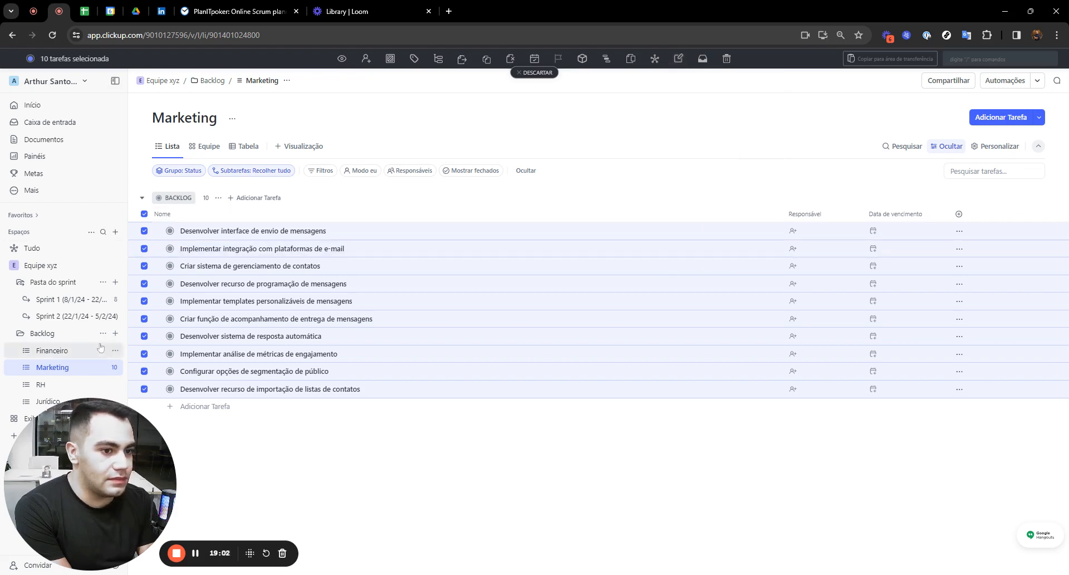
In the folder's Backlog table, set Item do backlog for the first three Marketing tasks to Épicos, Tarefas and Erros / Bugs, in that order
left_click(42, 333)
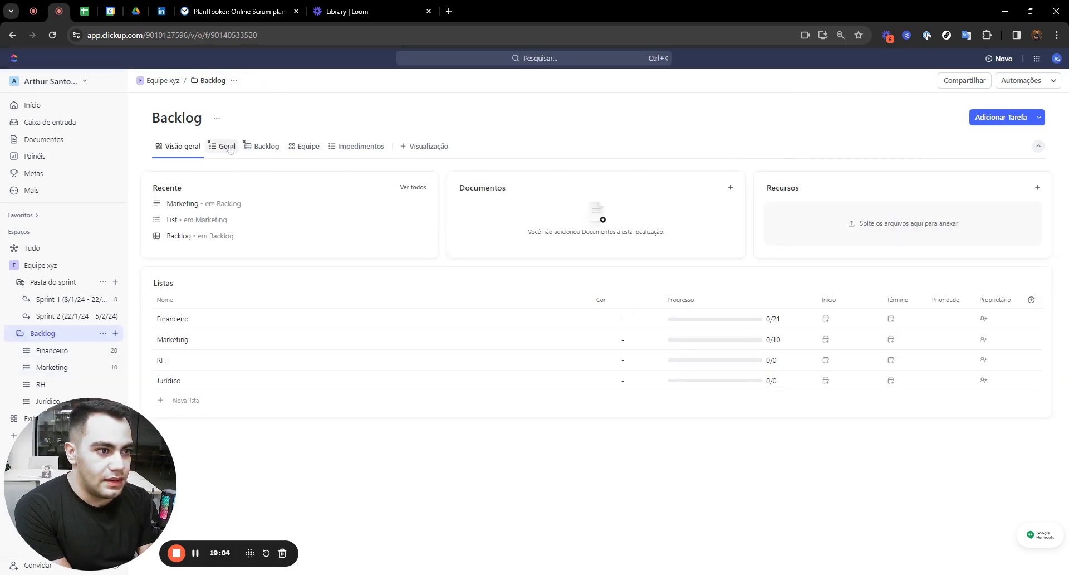
left_click(262, 146)
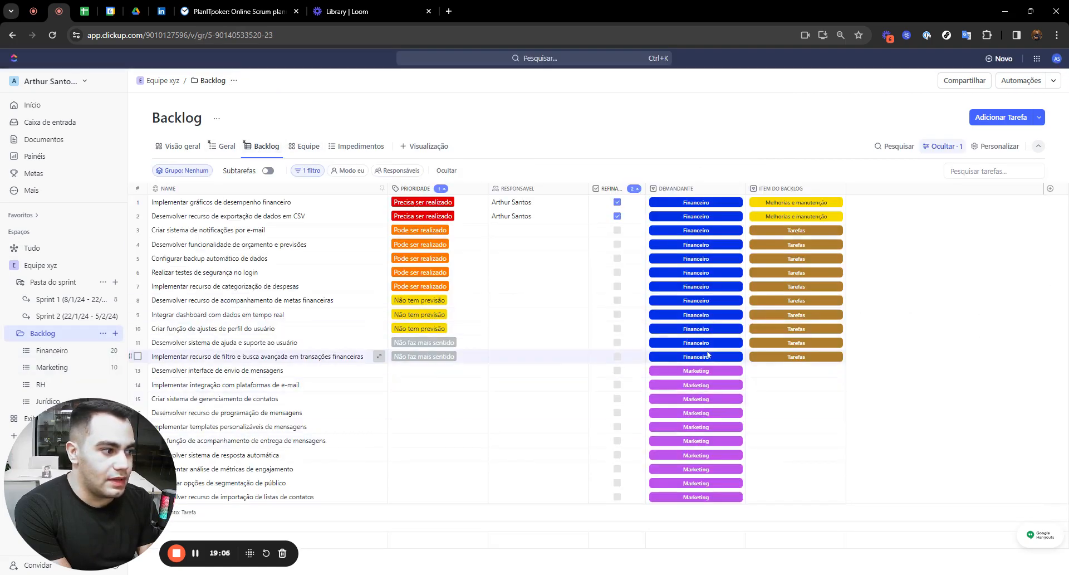
left_click(792, 372)
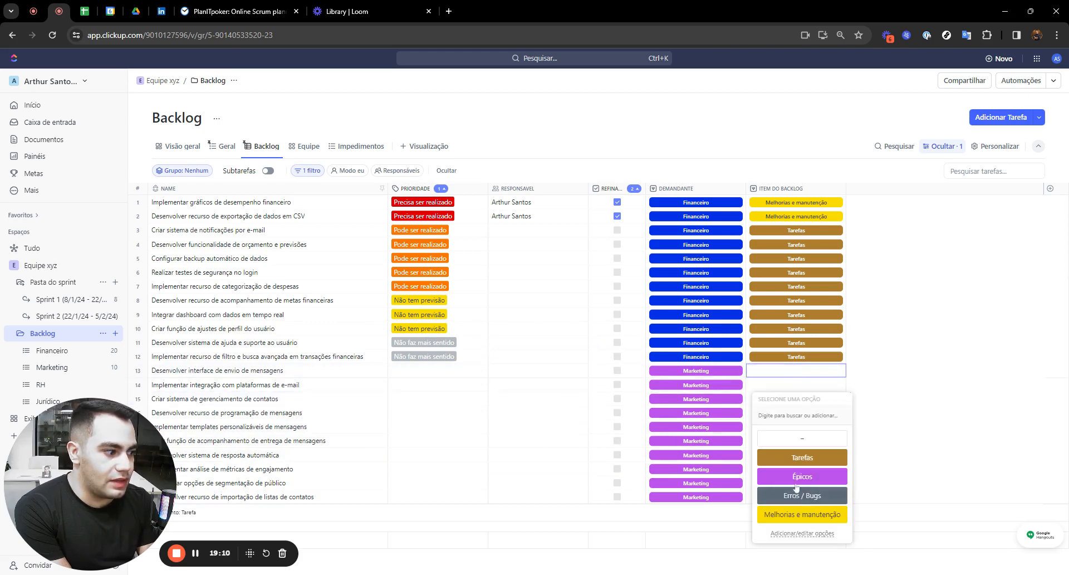
left_click(797, 477)
left_click(791, 385)
left_click(791, 385)
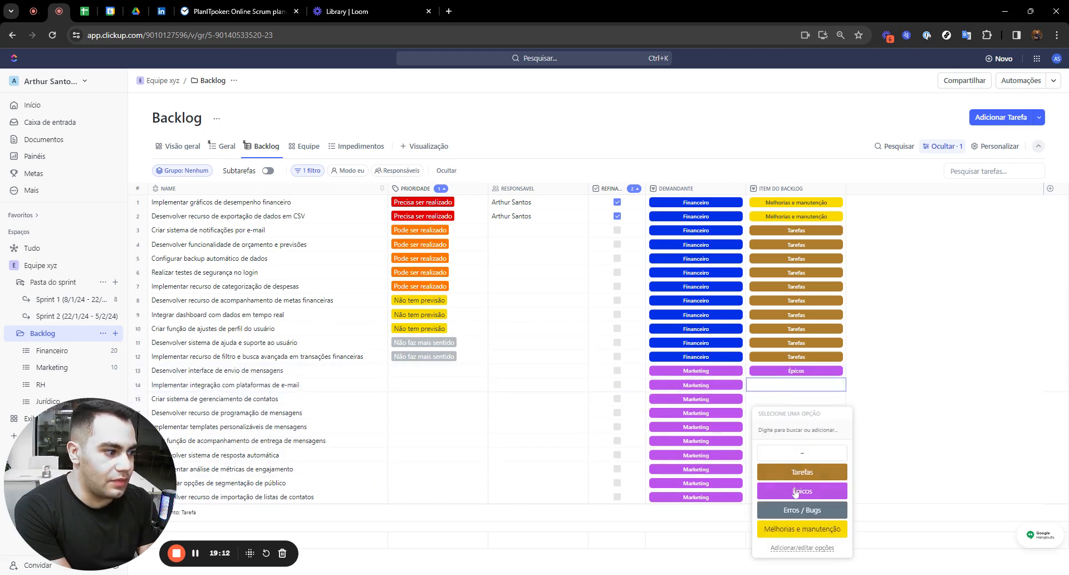
left_click(797, 471)
left_click(796, 399)
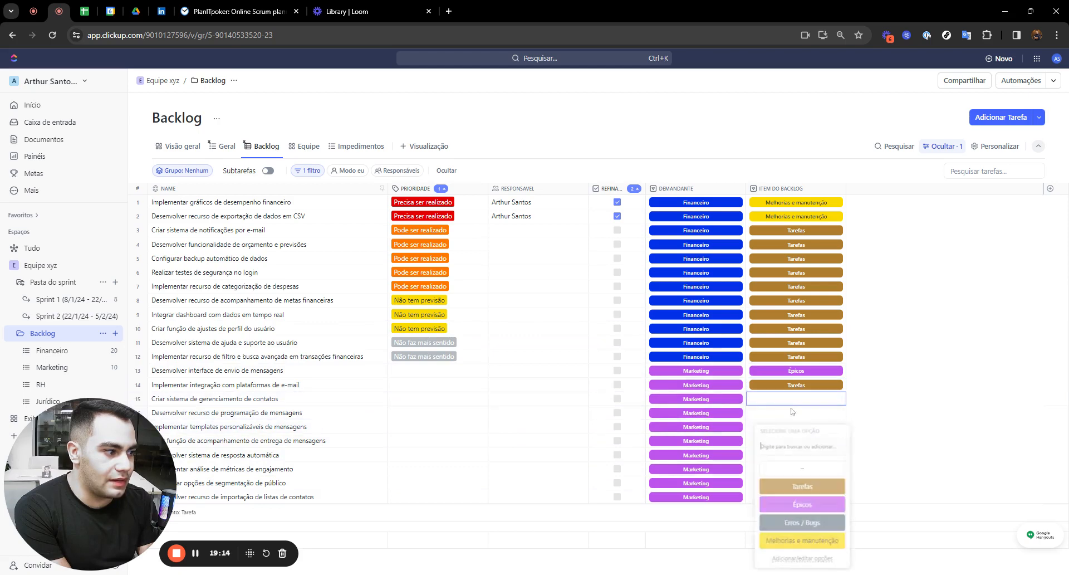
left_click(796, 516)
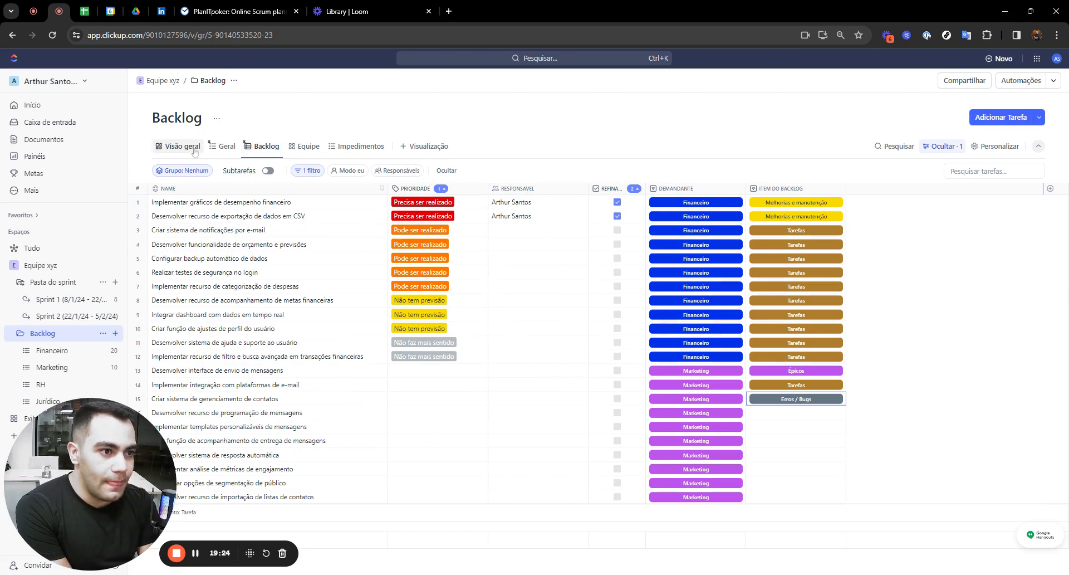
Clear the Prioridade and Refinada sorting from the Backlog table, briefly reapplying the Prioridade sort for comparison
left_click(220, 153)
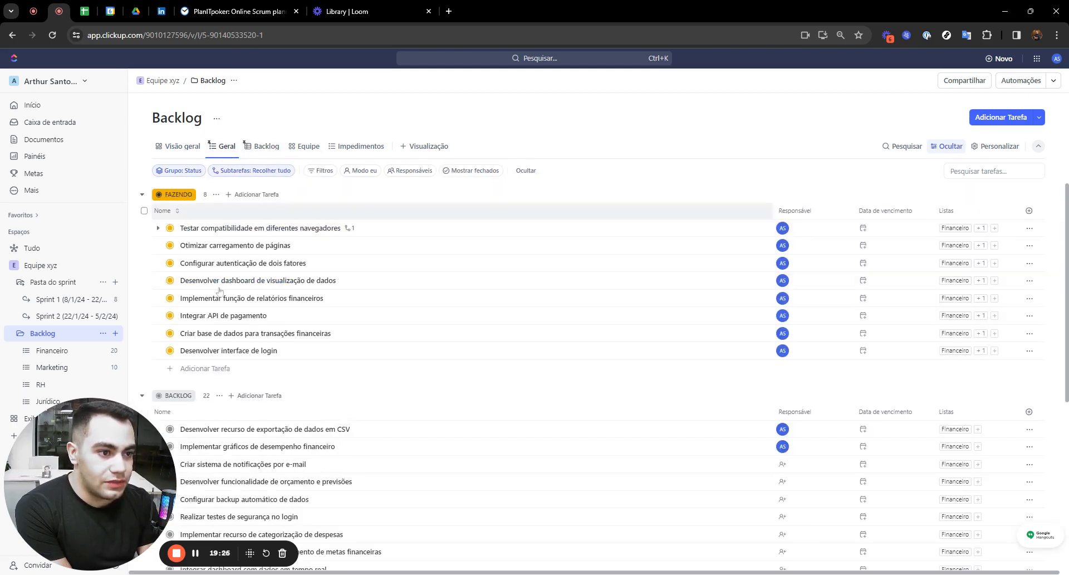
left_click(272, 146)
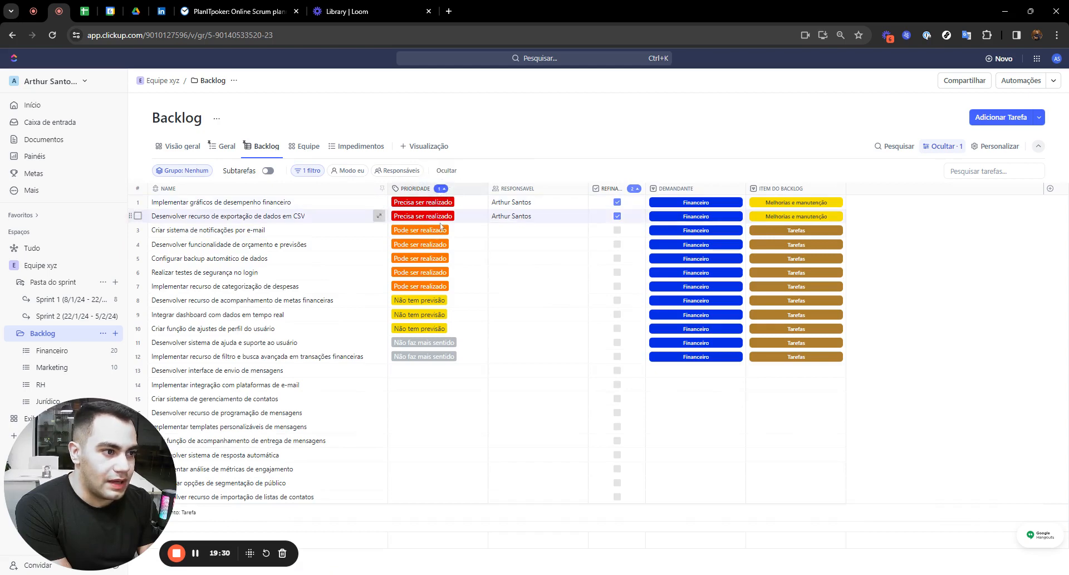
left_click(450, 188)
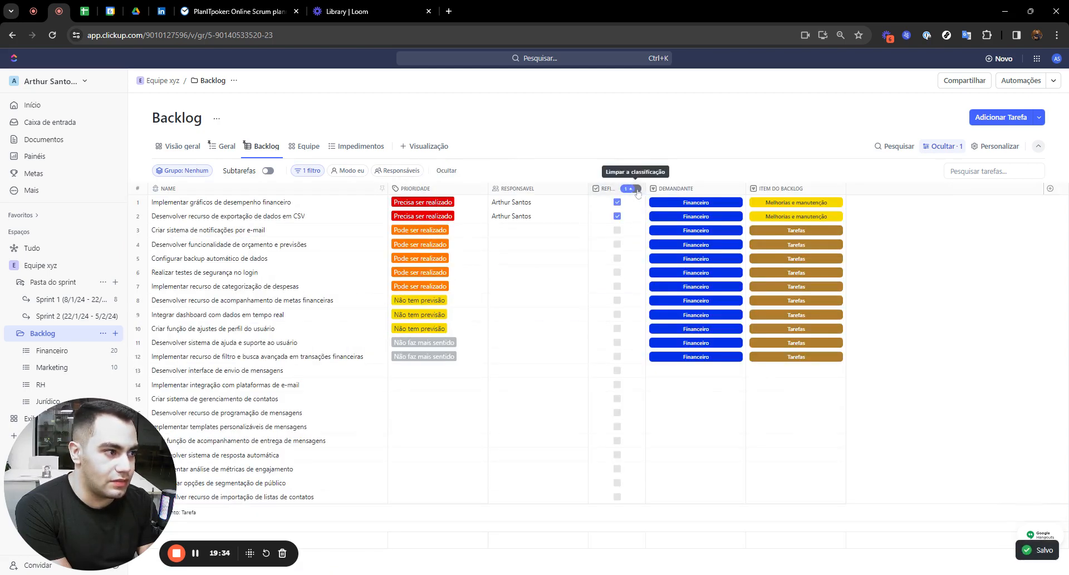
left_click(637, 189)
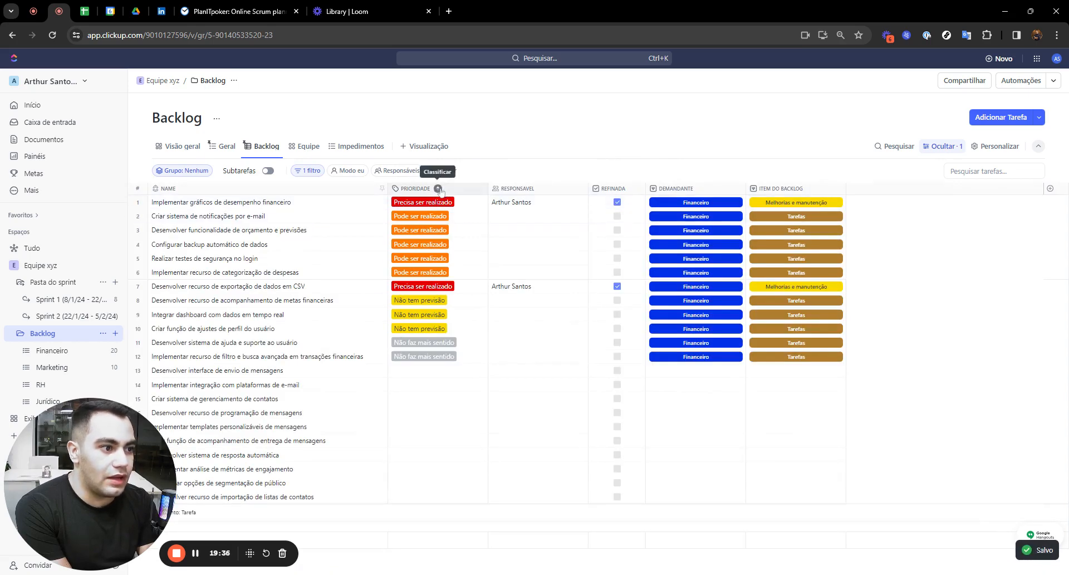
left_click(438, 188)
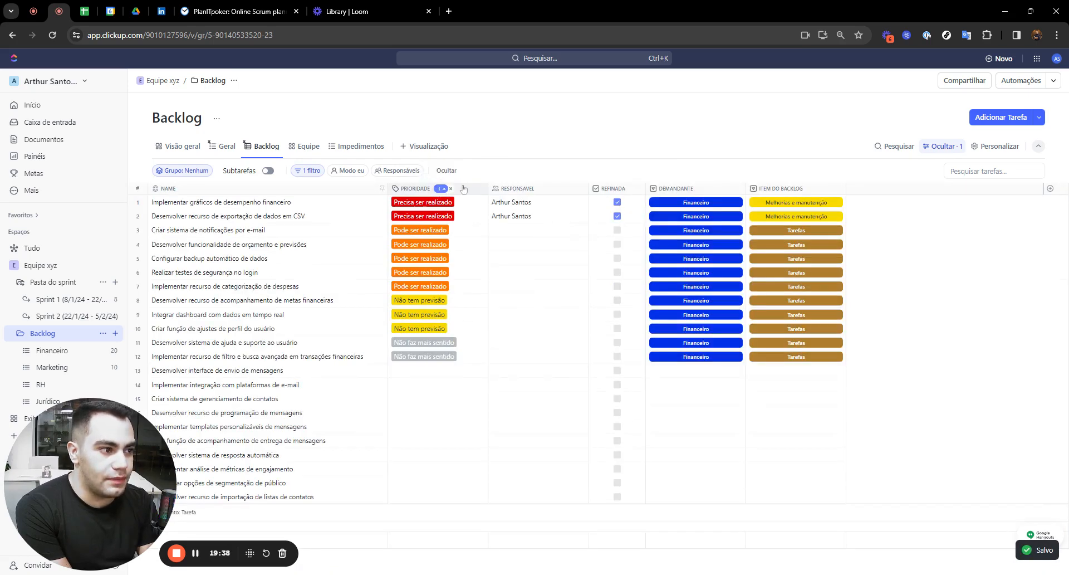
left_click(450, 189)
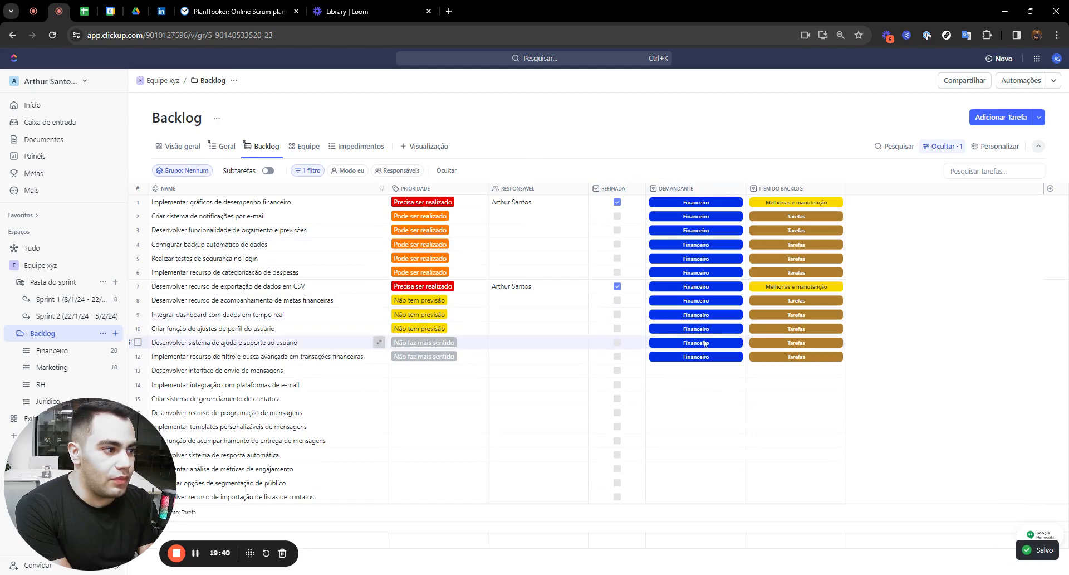
Reload the page, try sorting the Backlog table by Demandante, and clear that sort
left_click(56, 32)
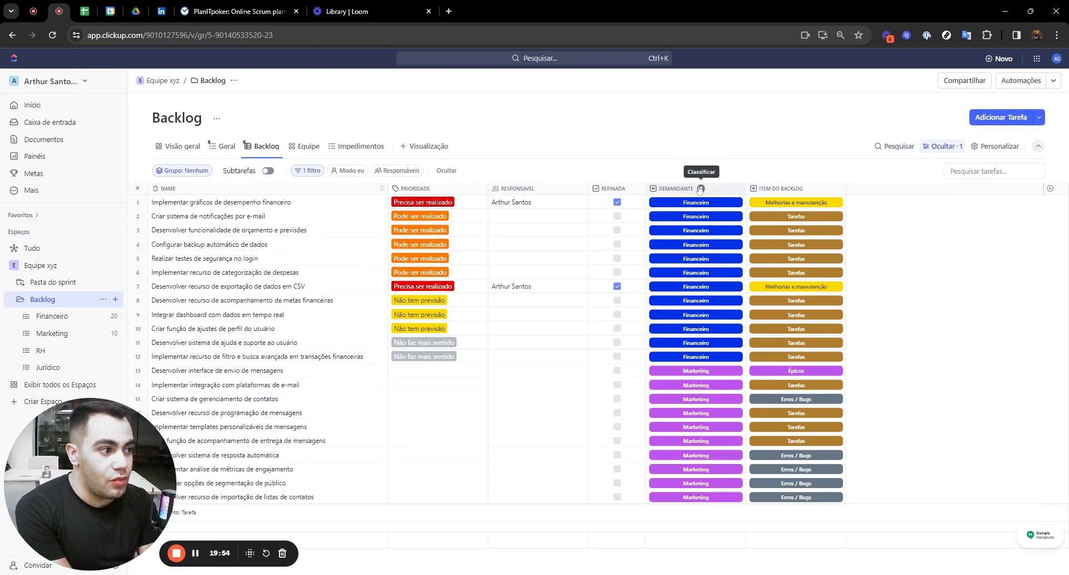
left_click(701, 188)
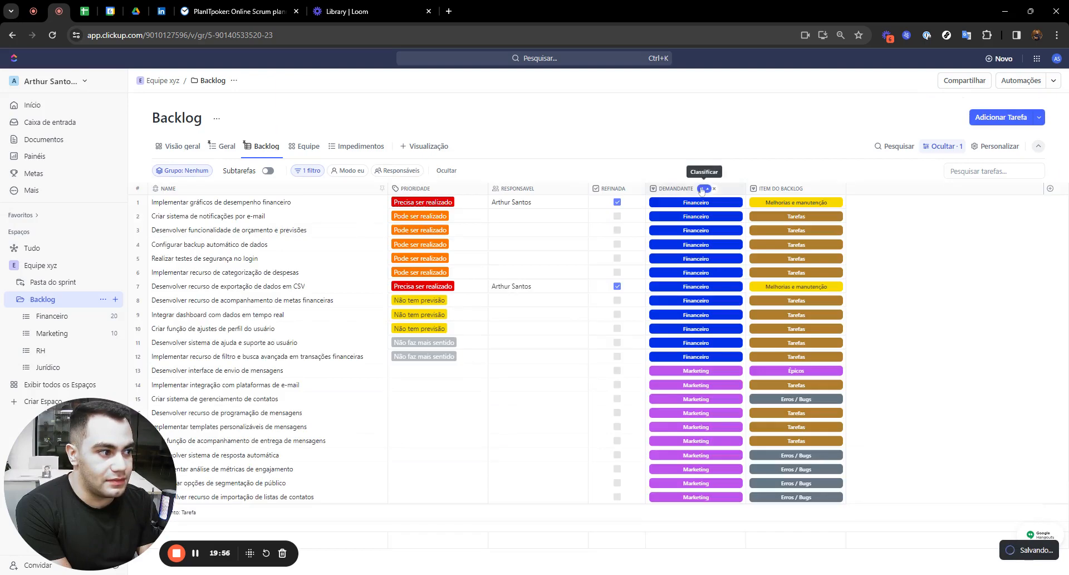
left_click(707, 189)
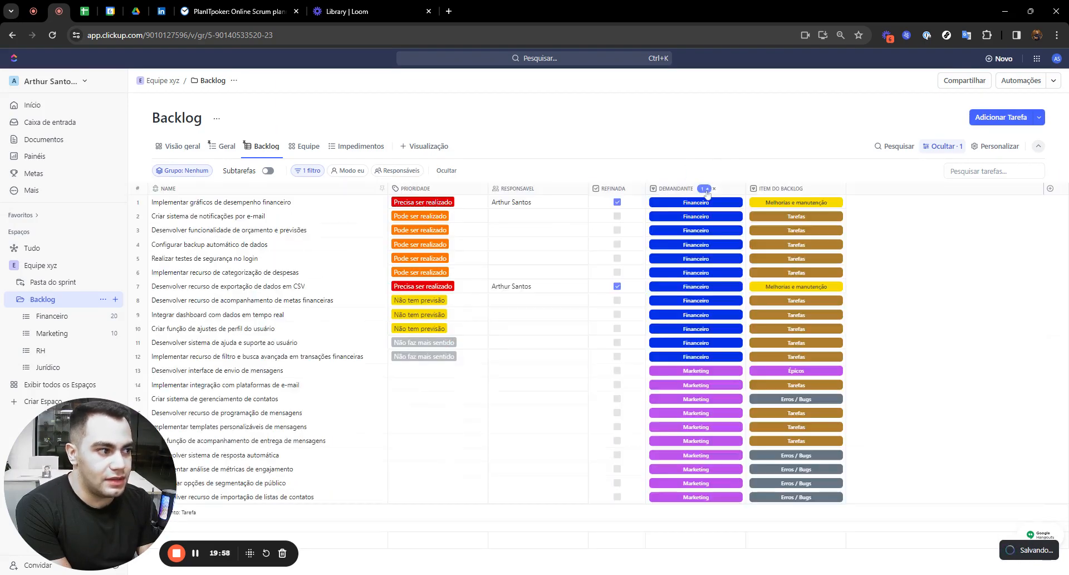
left_click(714, 189)
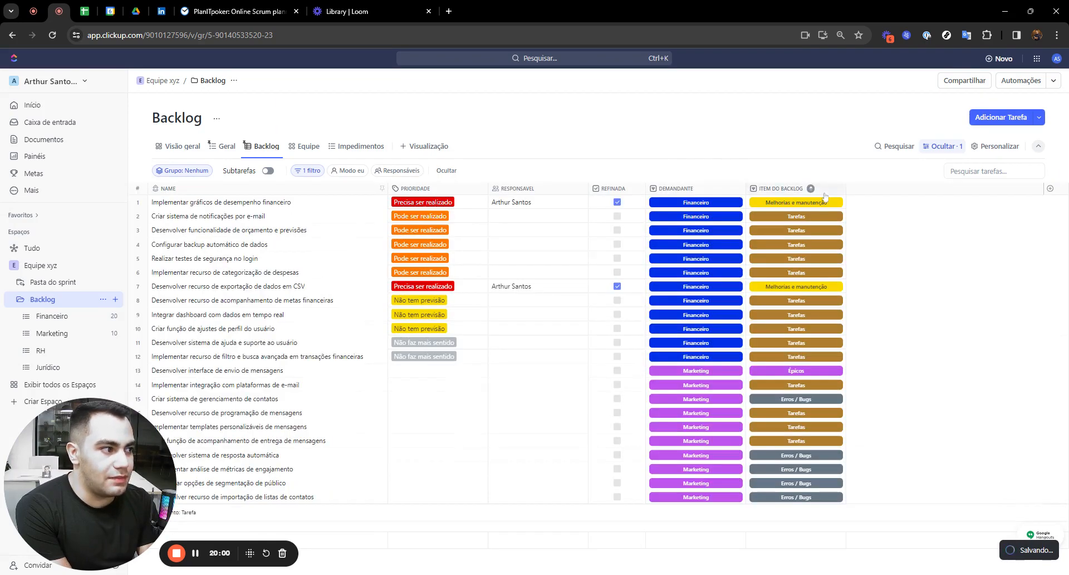
Try sorting the Backlog table by Item do backlog, clear that sort, and sort by Prioridade instead
left_click(811, 190)
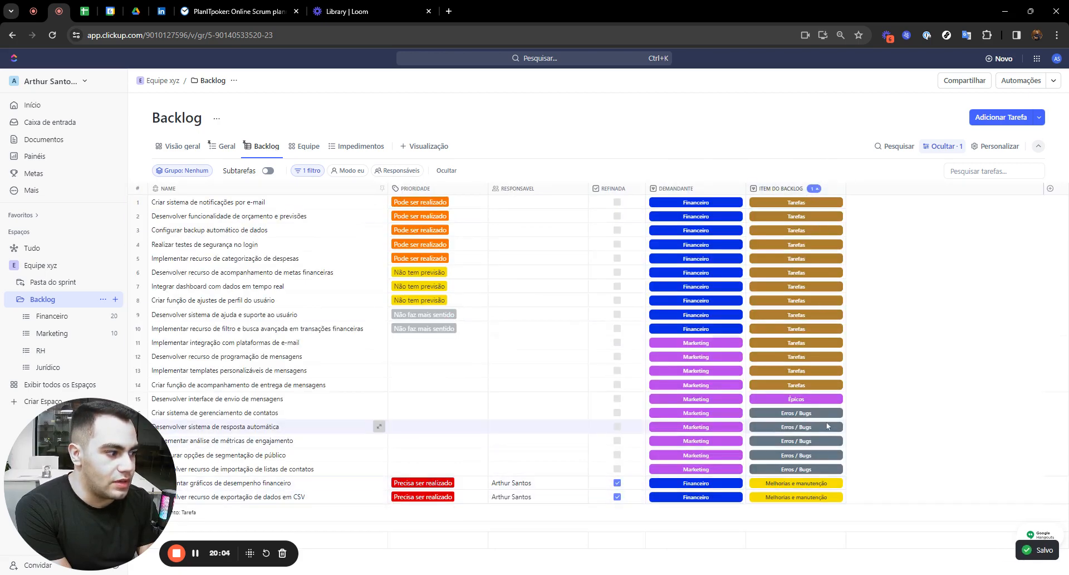
left_click(817, 188)
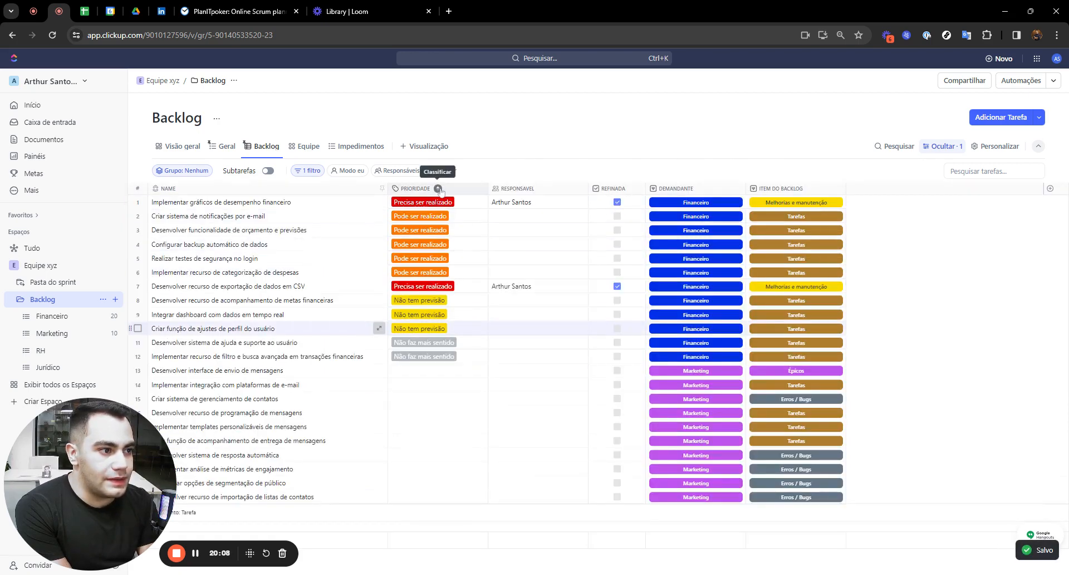
left_click(438, 189)
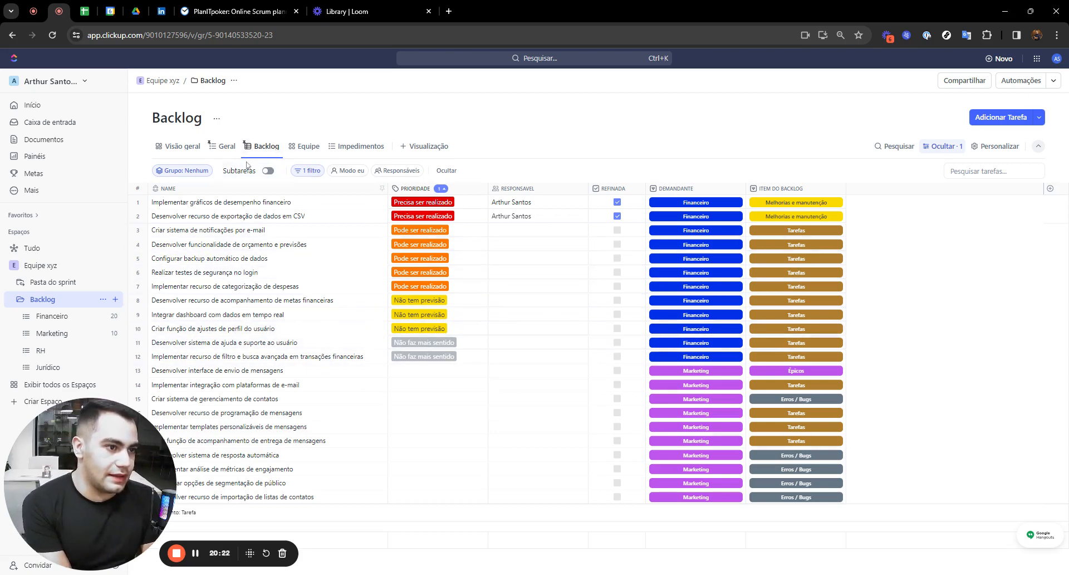
In the Backlog folder's Geral view, select all FAZENDO tasks and set their status to BACKLOG
left_click(223, 145)
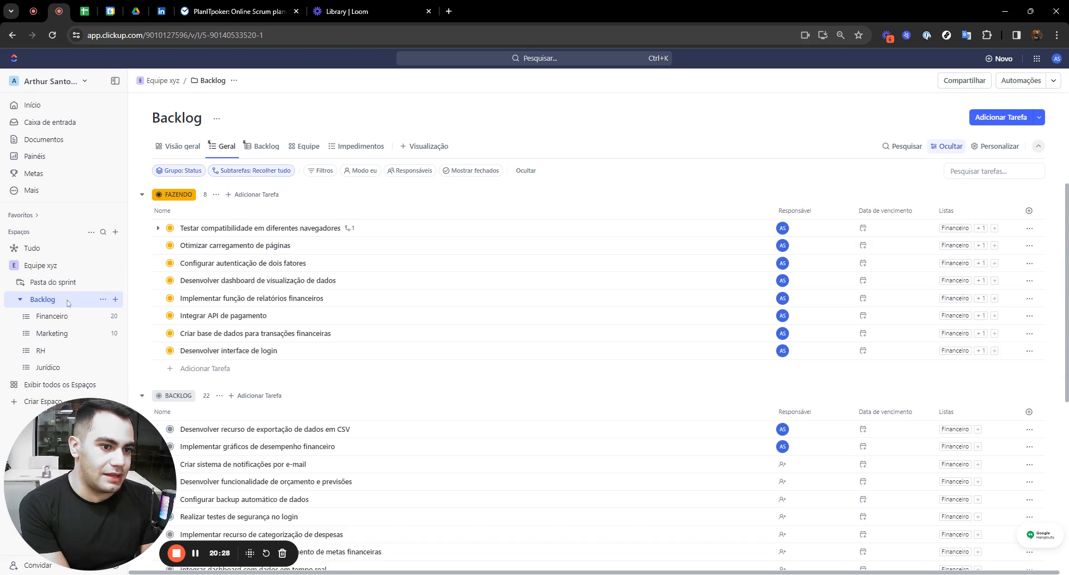
scroll(307, 380, "down", 5)
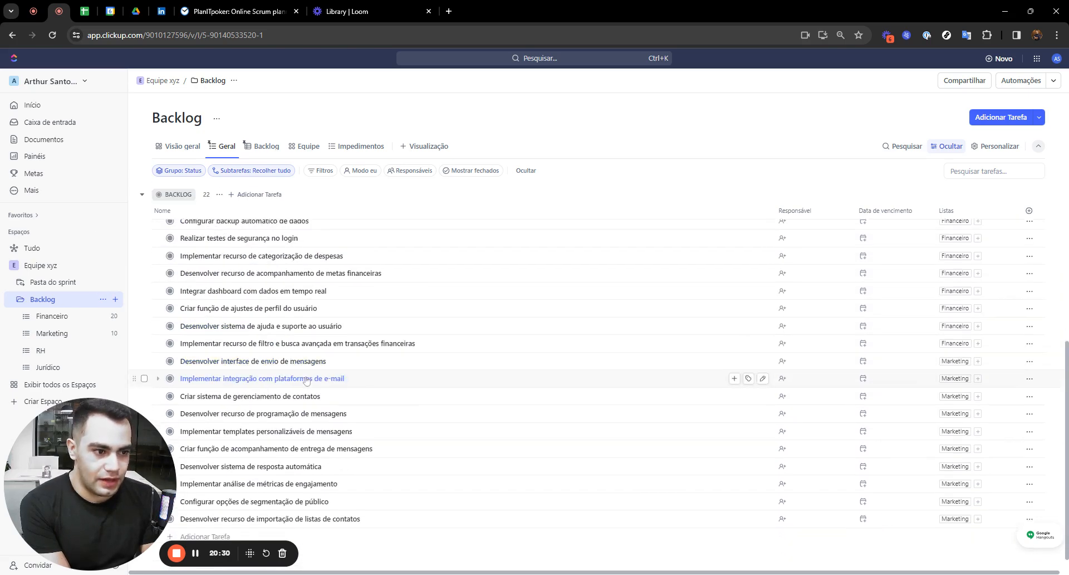
scroll(306, 380, "up", 5)
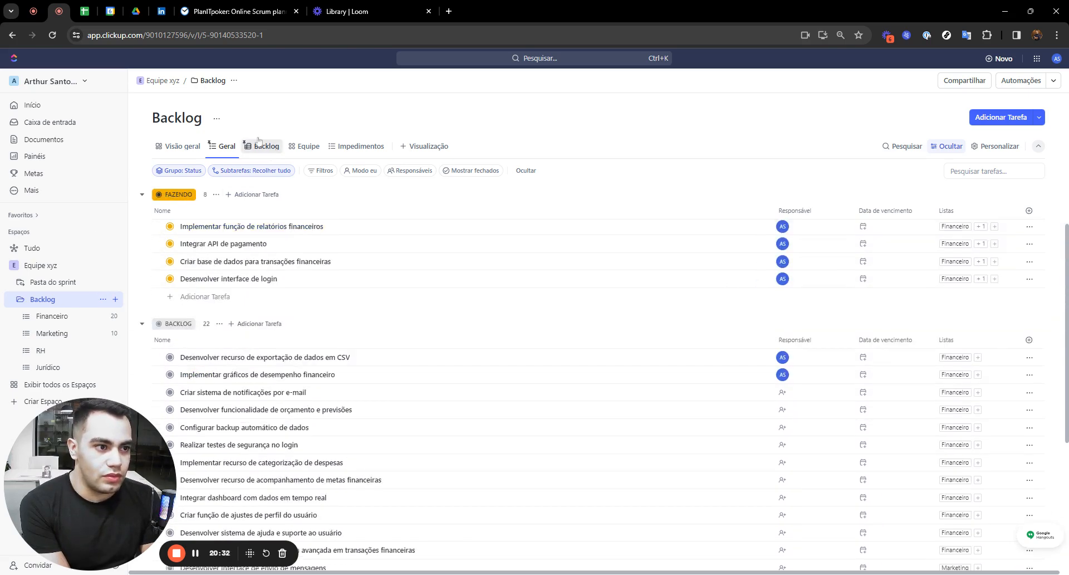
left_click(267, 151)
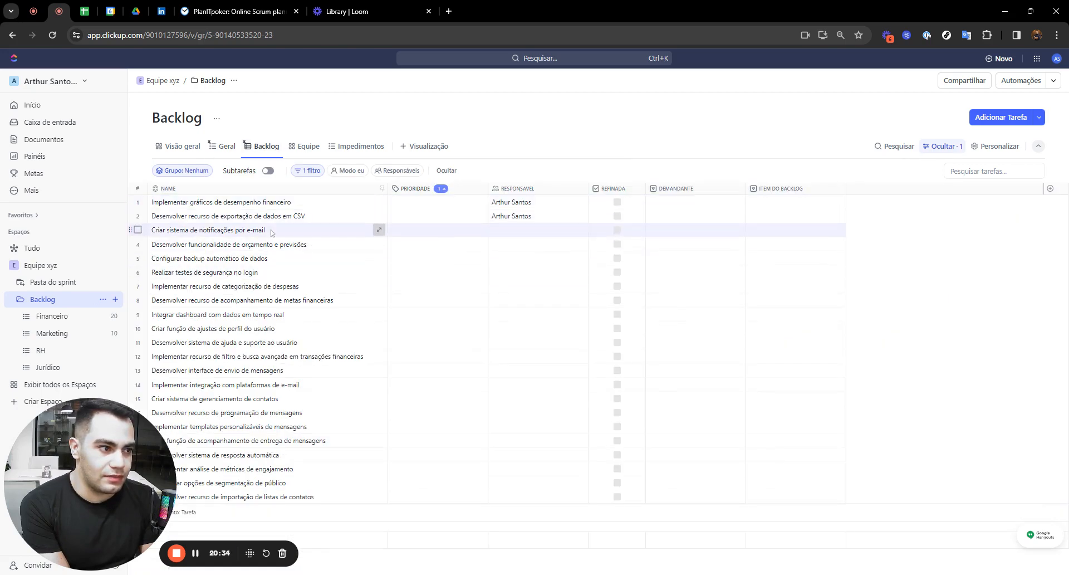
left_click(225, 146)
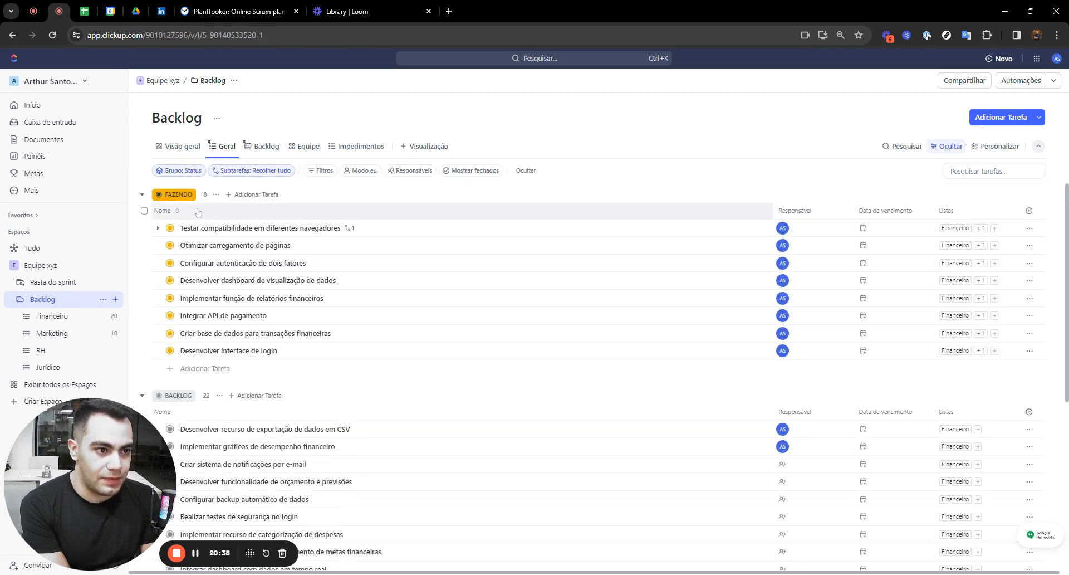
left_click(216, 194)
left_click(268, 265)
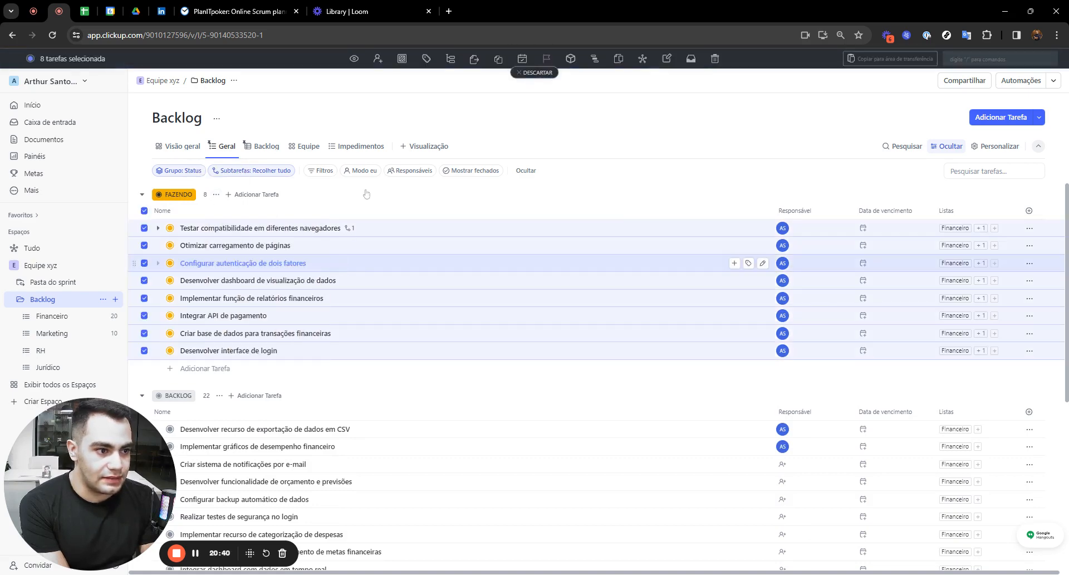
left_click(399, 64)
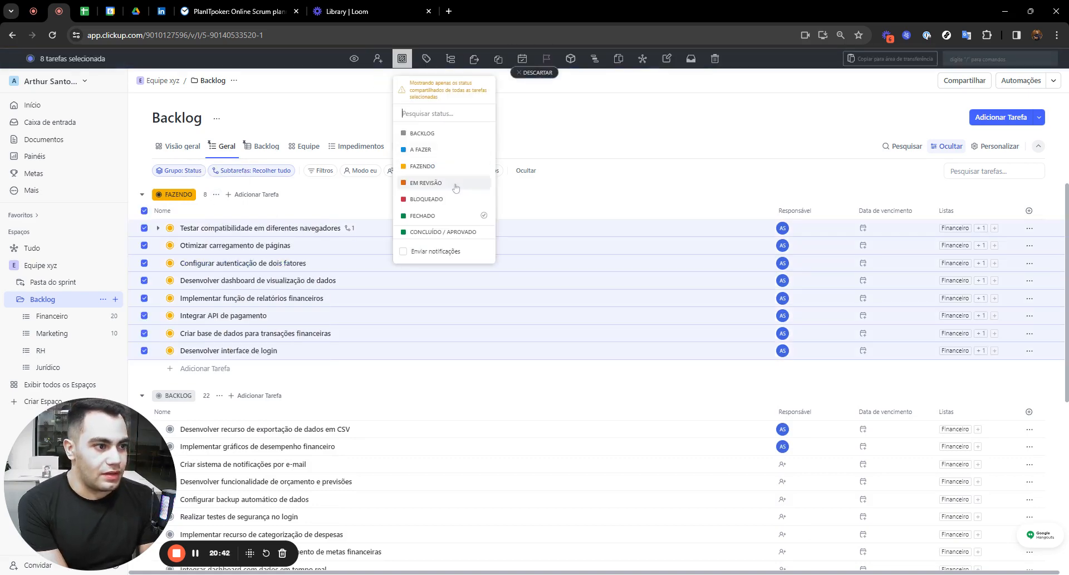
left_click(426, 134)
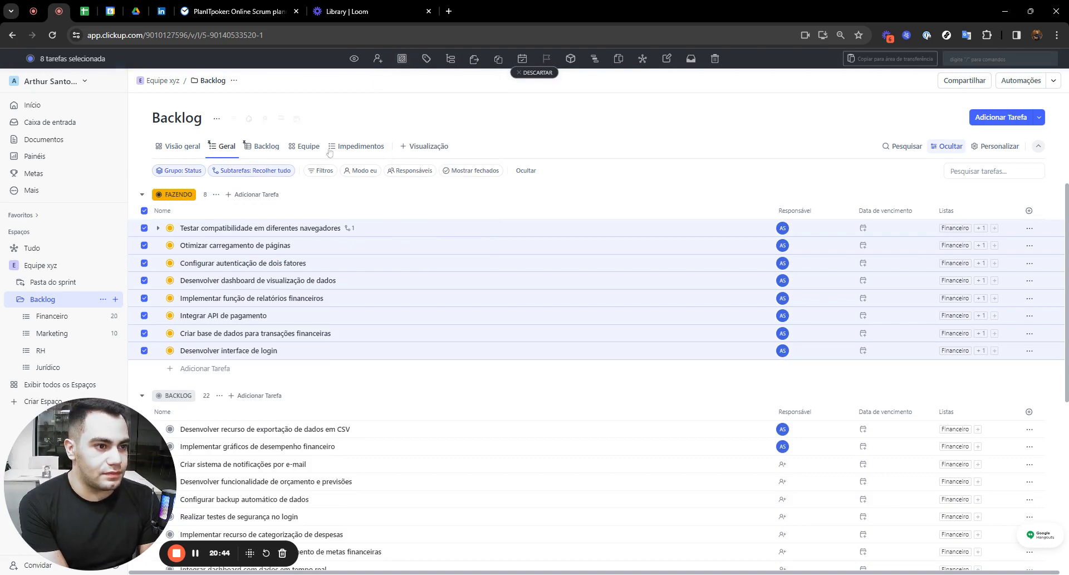
Remove the Status filter from the folder's Backlog table view
left_click(267, 145)
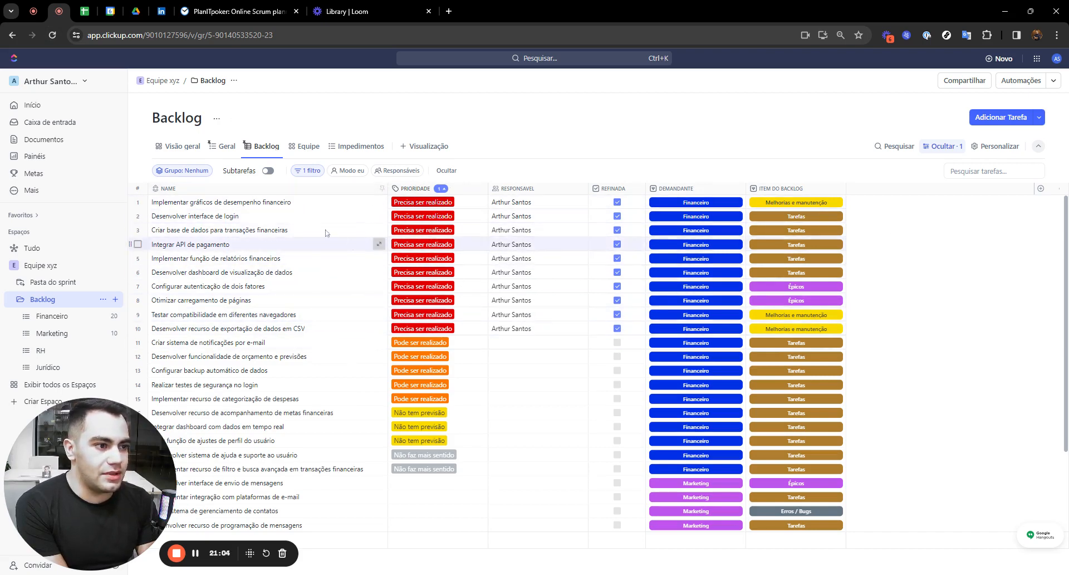
left_click(305, 172)
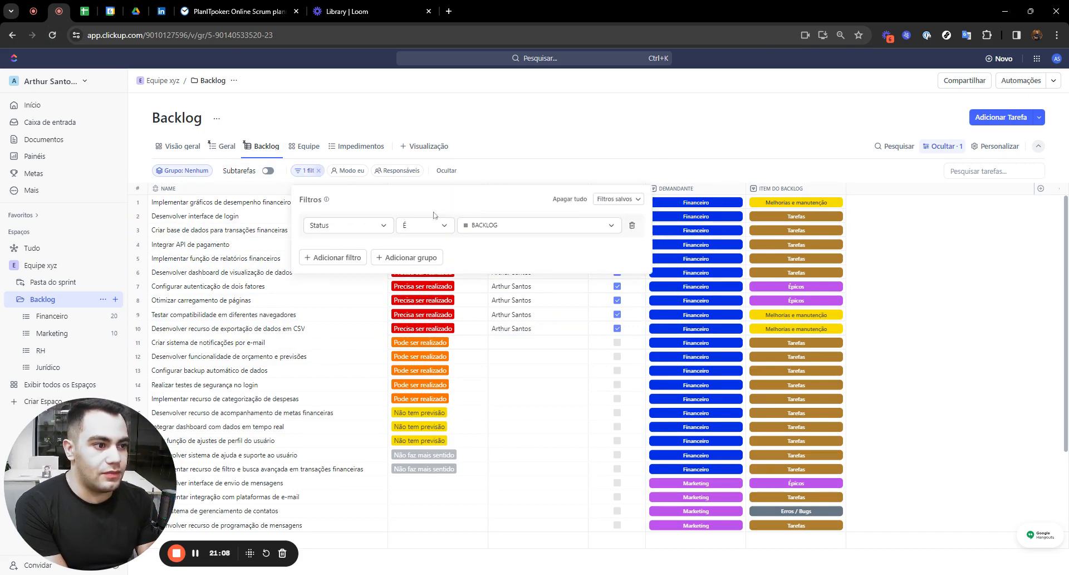
left_click(632, 225)
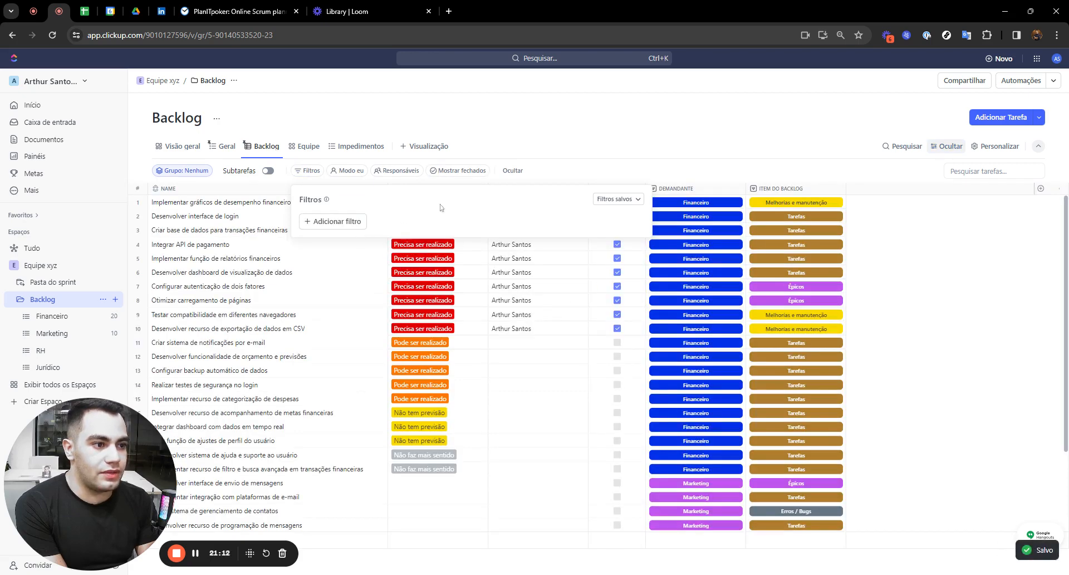
left_click(549, 140)
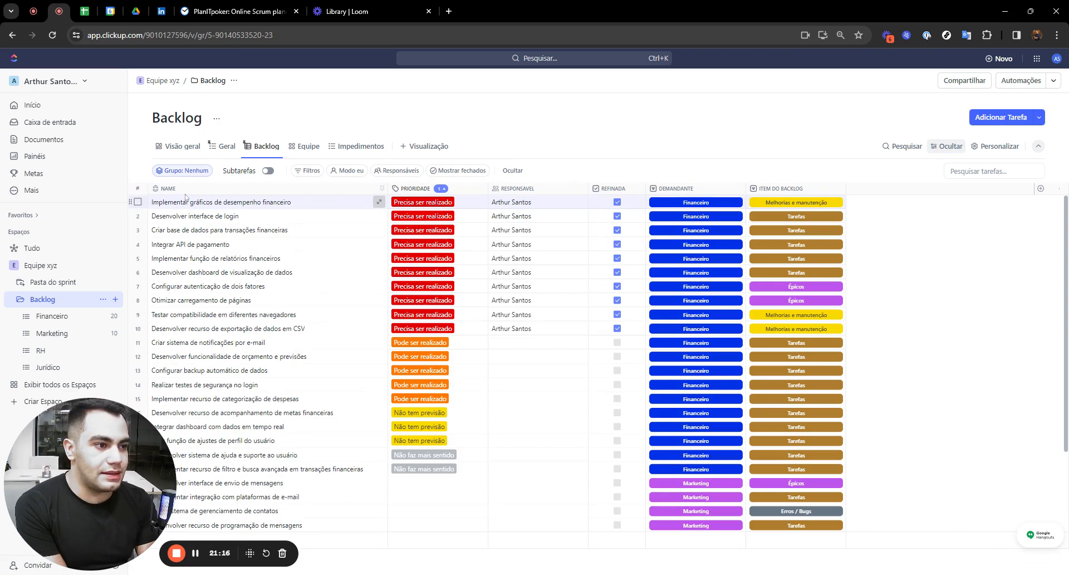
Filter the Backlog table to show only tasks whose Status É BACKLOG
left_click(310, 171)
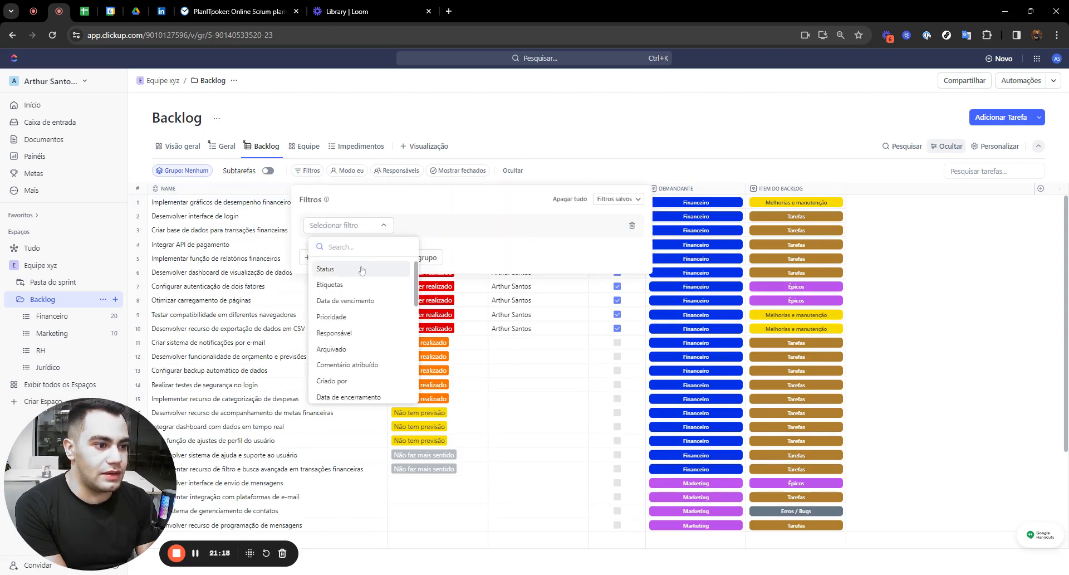
left_click(325, 269)
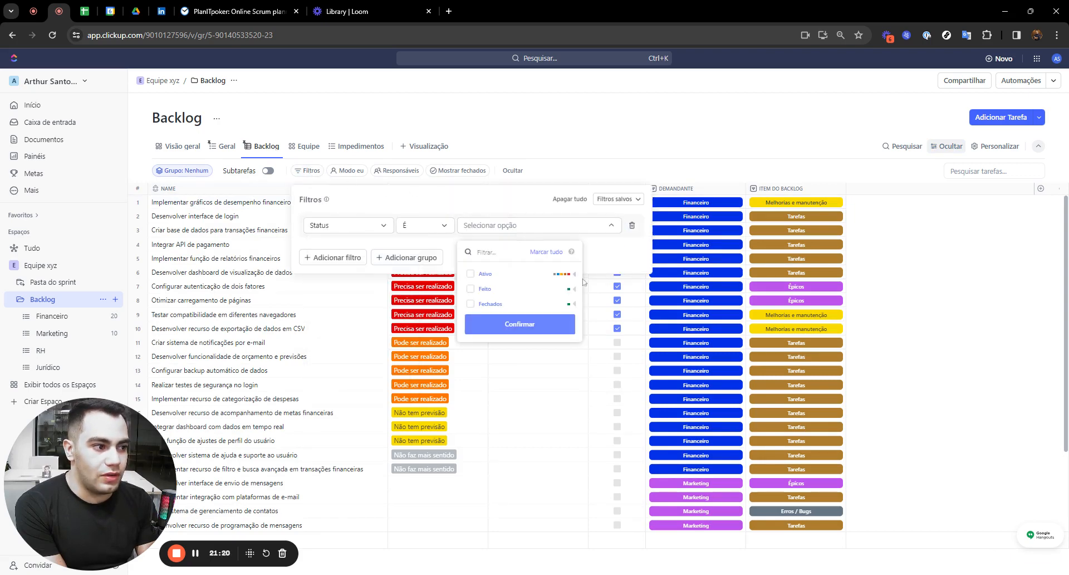
left_click(572, 276)
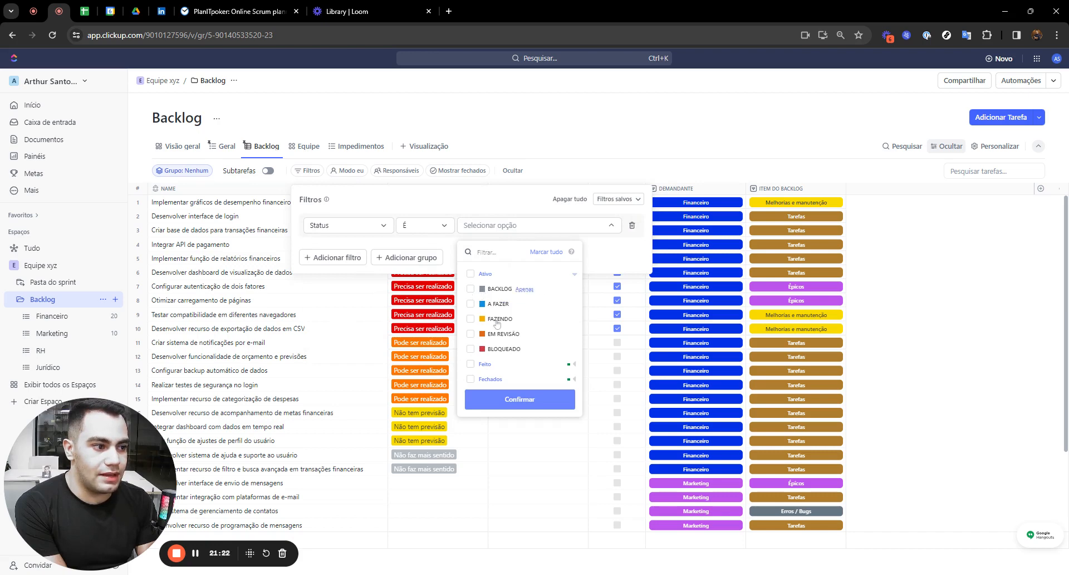
left_click(497, 290)
left_click(511, 401)
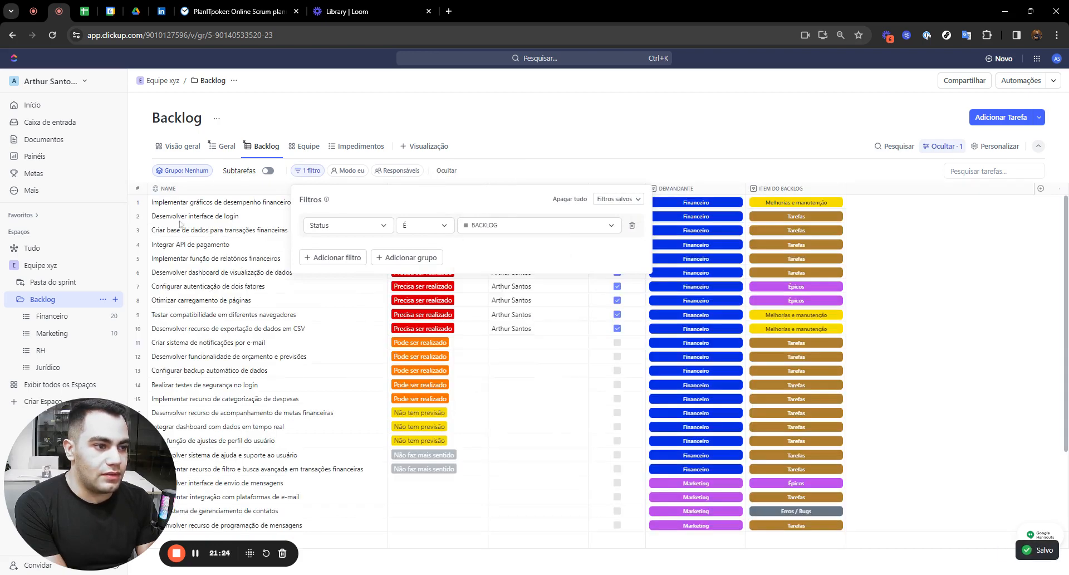
left_click(441, 119)
Select the ten tasks with priority Precisa ser realizado in the Backlog table and set their status to FAZENDO
left_click(138, 203)
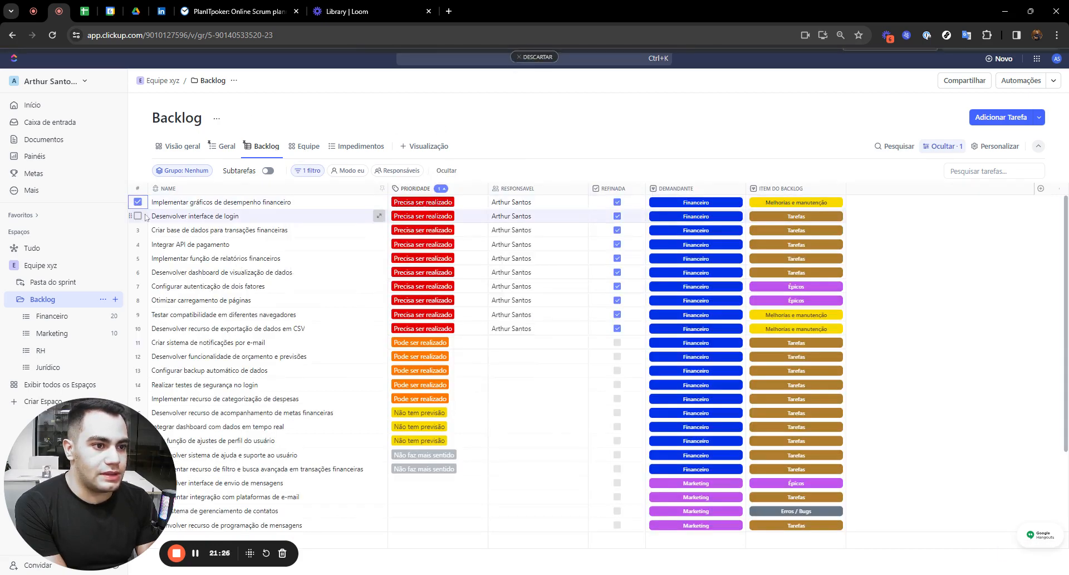
left_click(138, 216)
left_click(138, 230)
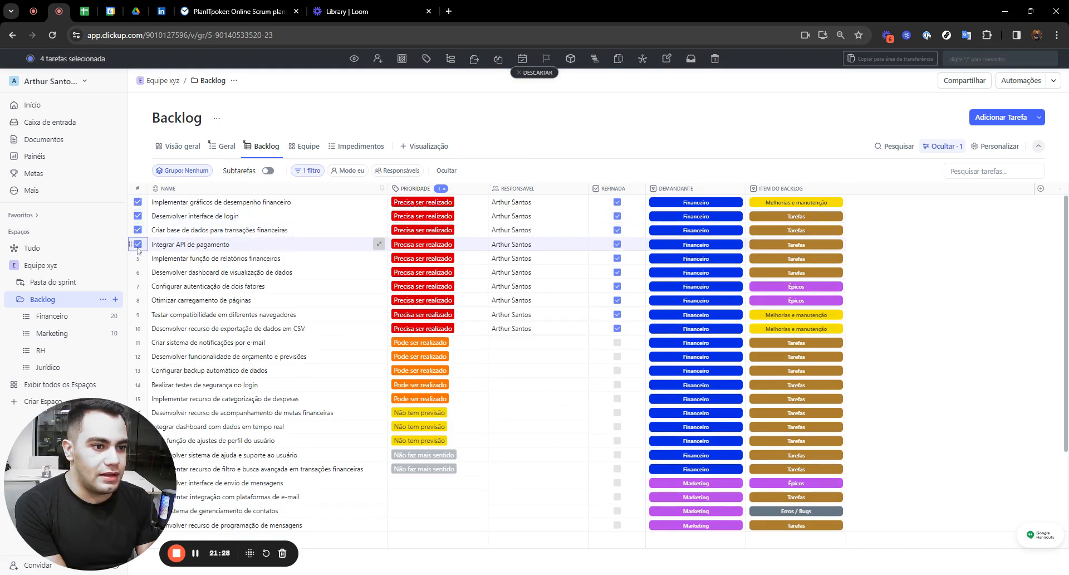
left_click(138, 258)
left_click(138, 272)
left_click(138, 286)
left_click(138, 301)
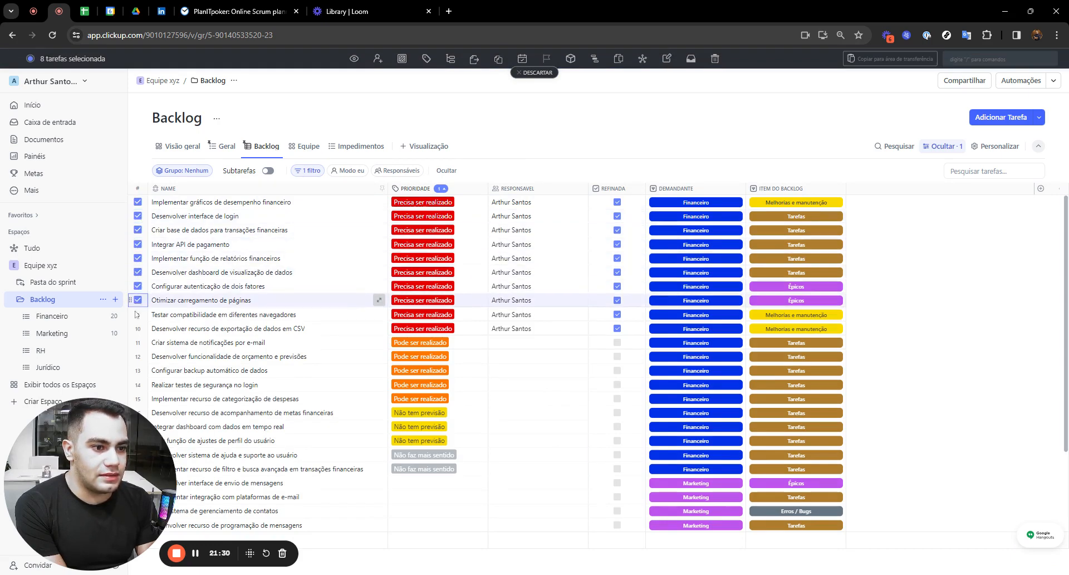
left_click(137, 314)
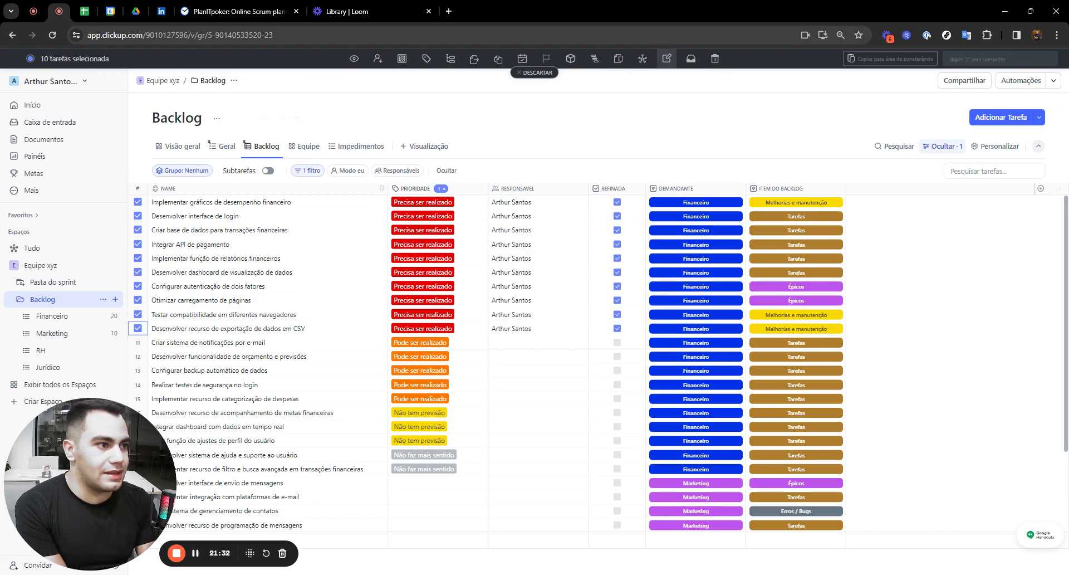
left_click(402, 58)
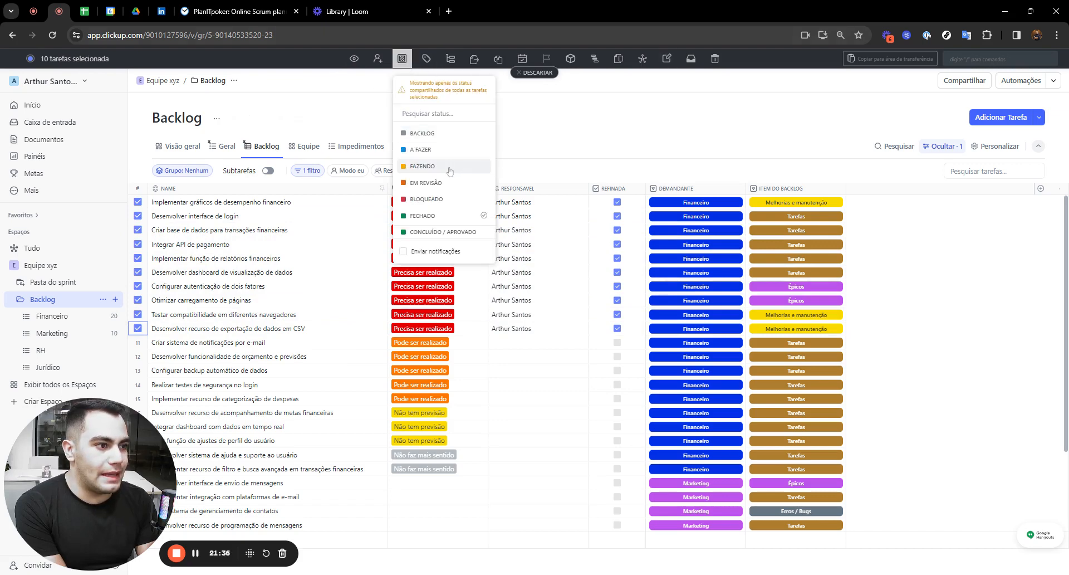
left_click(450, 169)
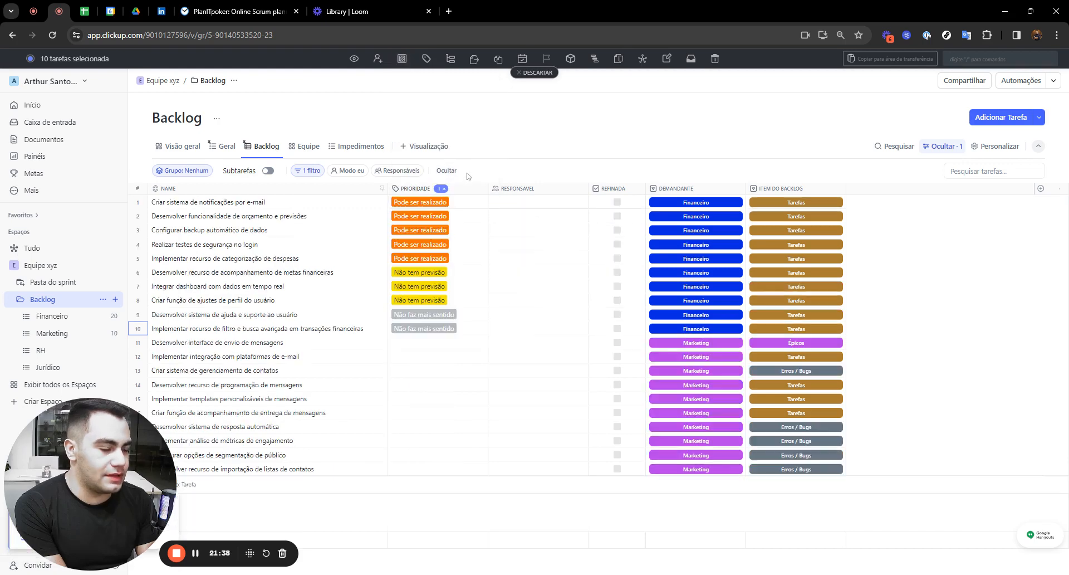
In the Geral view, select all FAZENDO tasks and add them to the Sprint 2 (22/1/24 - 5/2/24) list
left_click(222, 147)
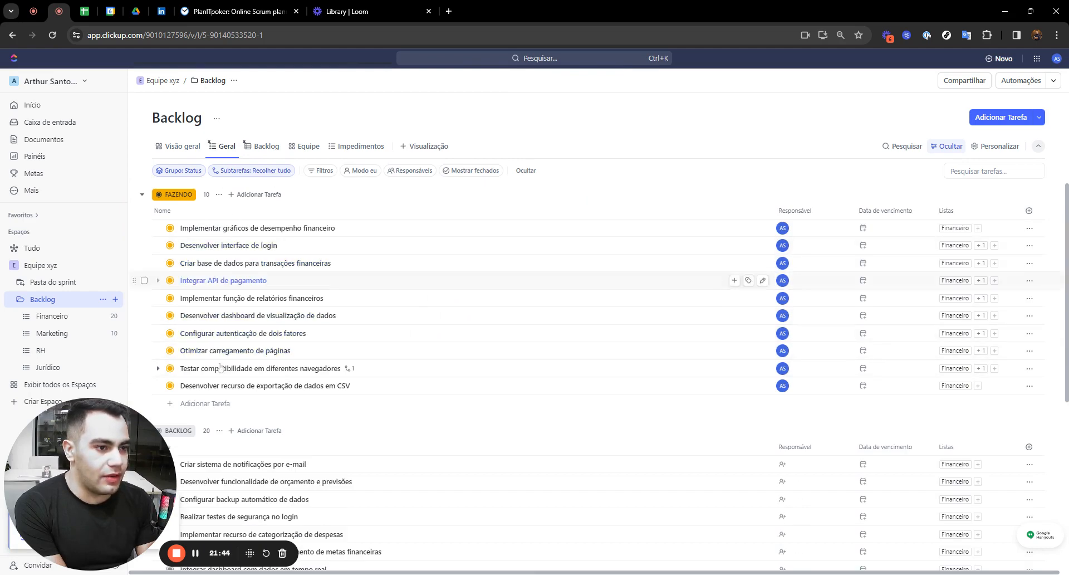
left_click(219, 194)
left_click(276, 275)
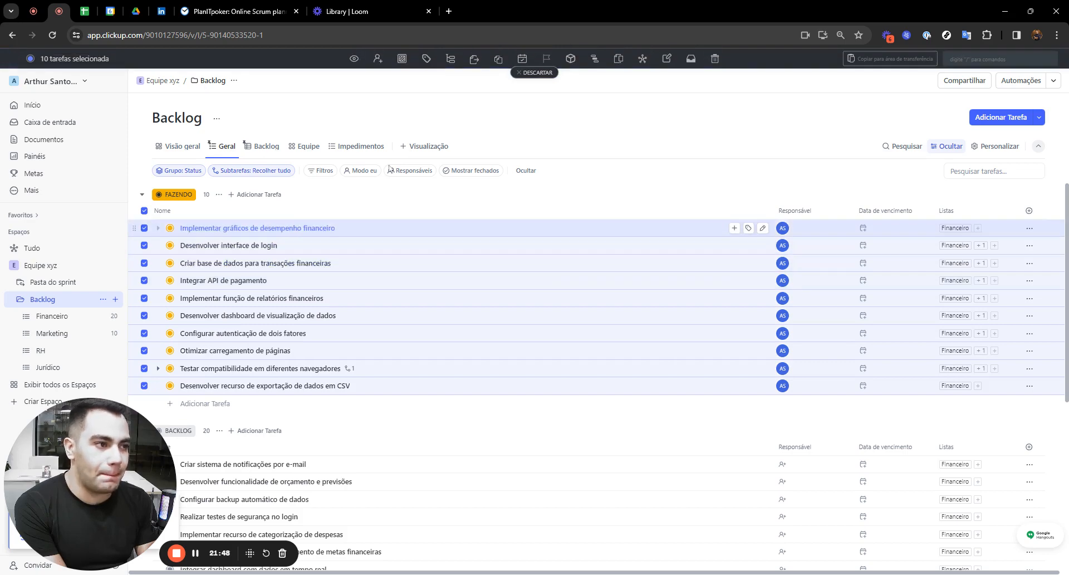
left_click(475, 59)
left_click(559, 84)
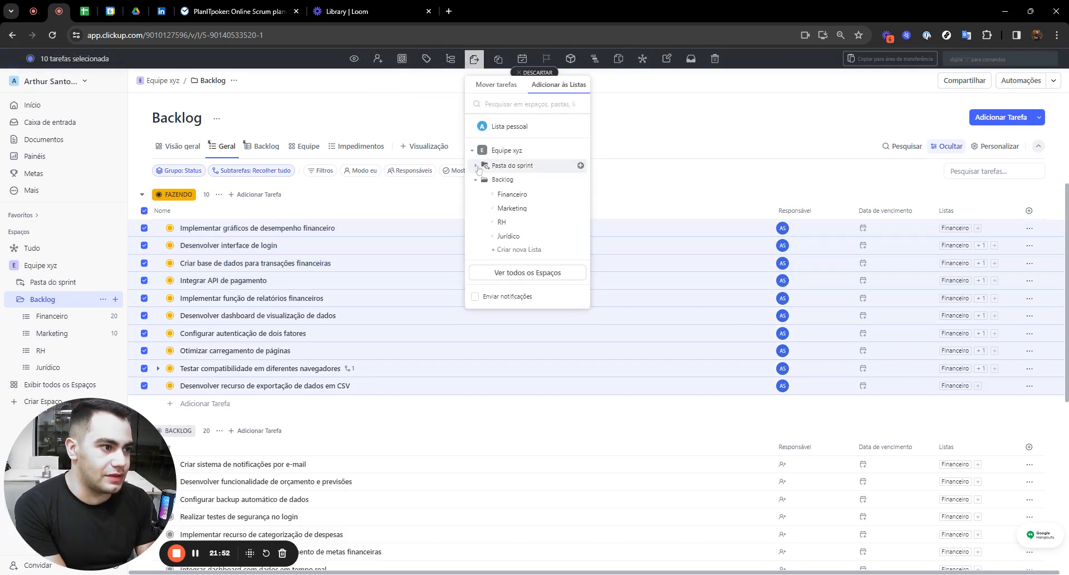
left_click(477, 166)
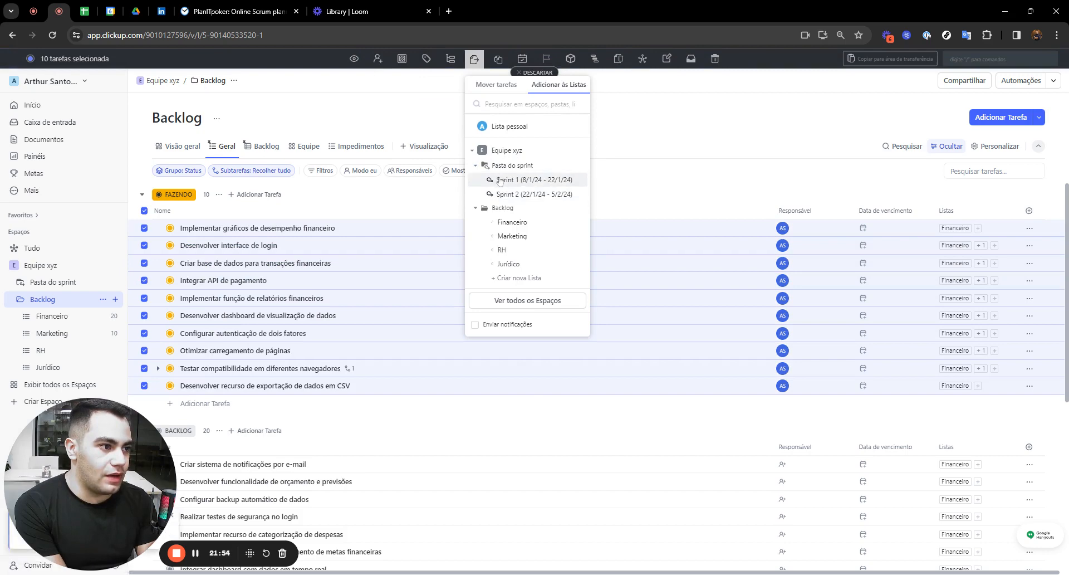
left_click(529, 193)
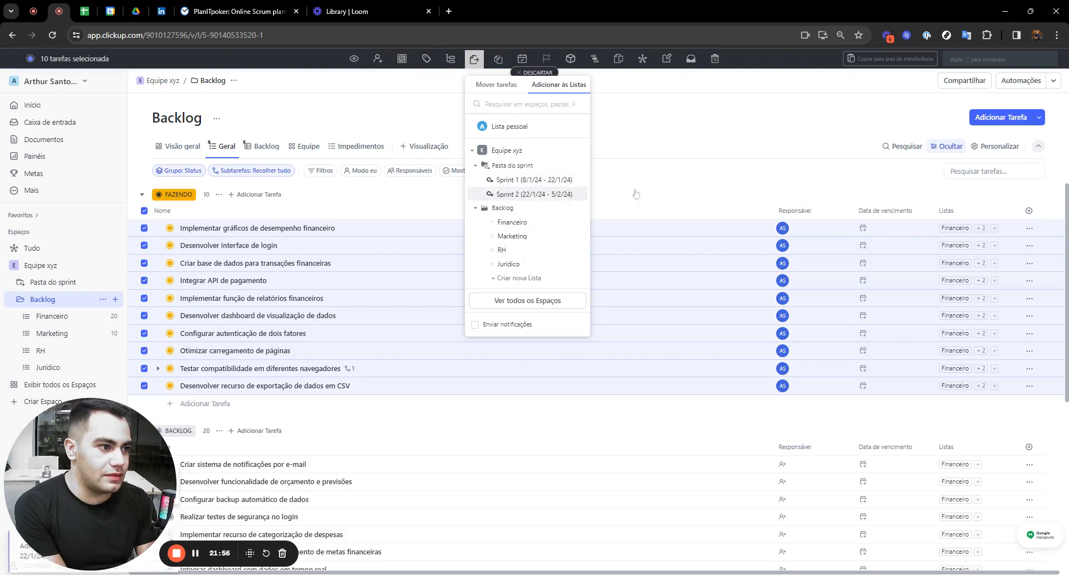
left_click(636, 193)
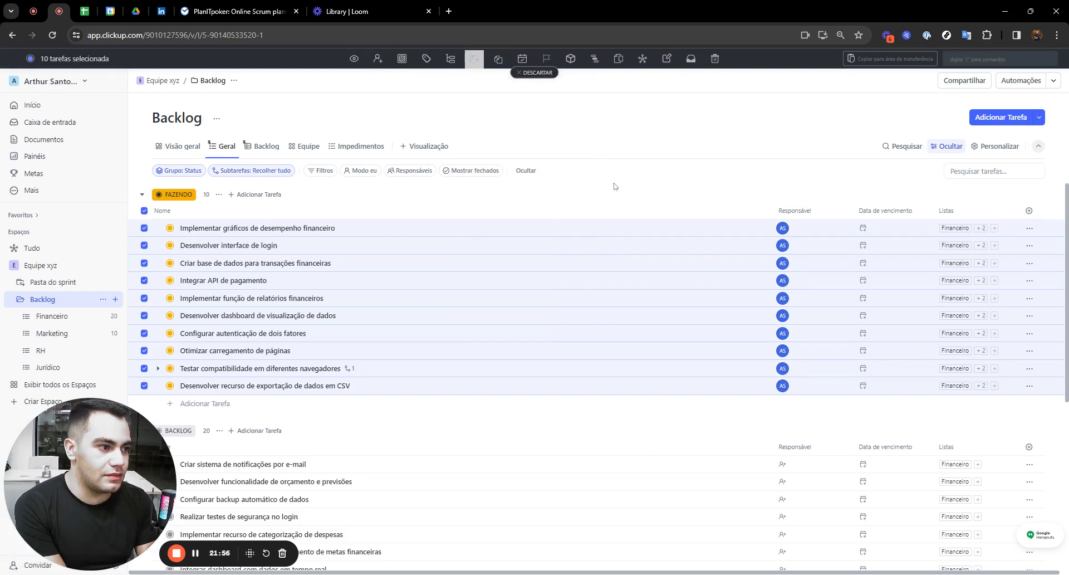
Add the selected FAZENDO tasks to the Sprint 1 (8/1/24 - 22/1/24) list as well, and clear the selection
left_click(477, 59)
left_click(557, 84)
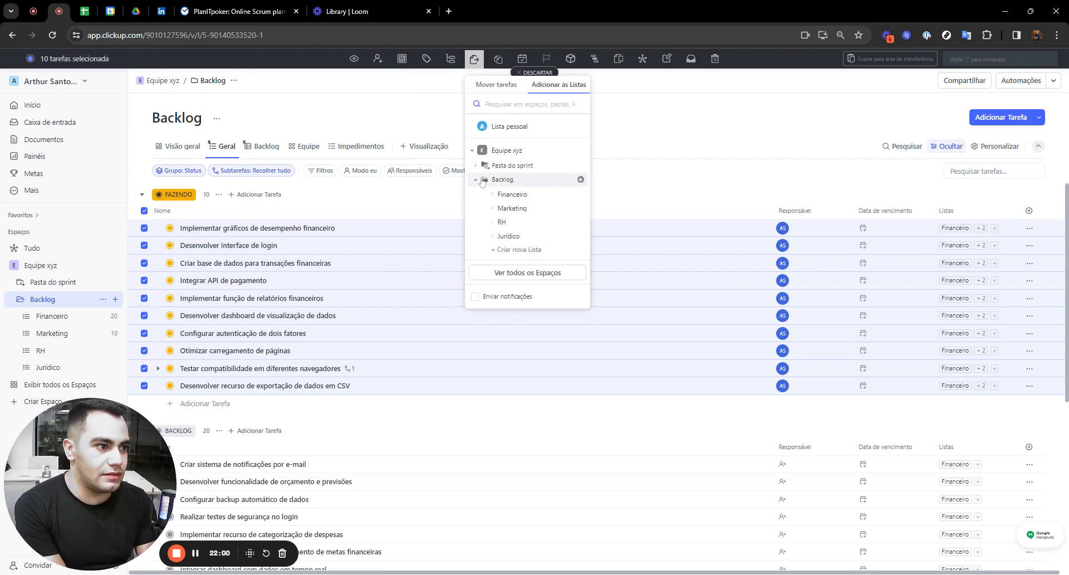
left_click(477, 166)
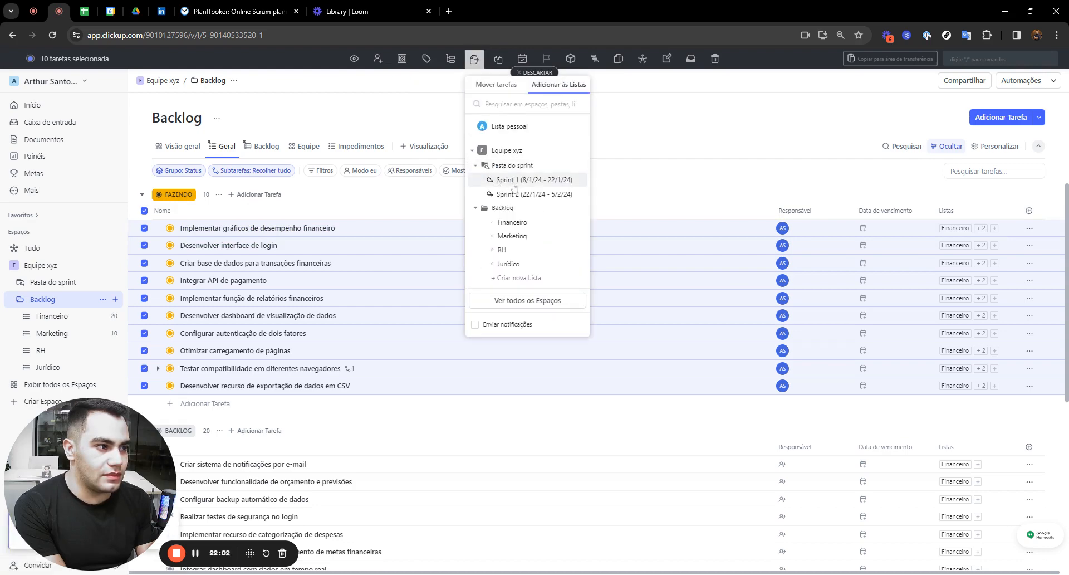
double_click(510, 183)
left_click(606, 186)
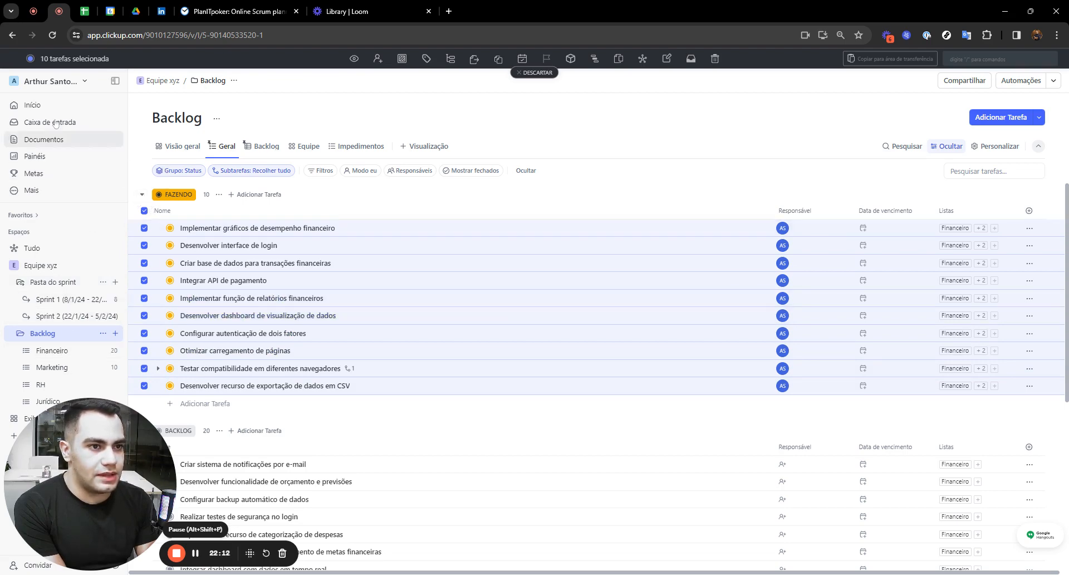
left_click(30, 60)
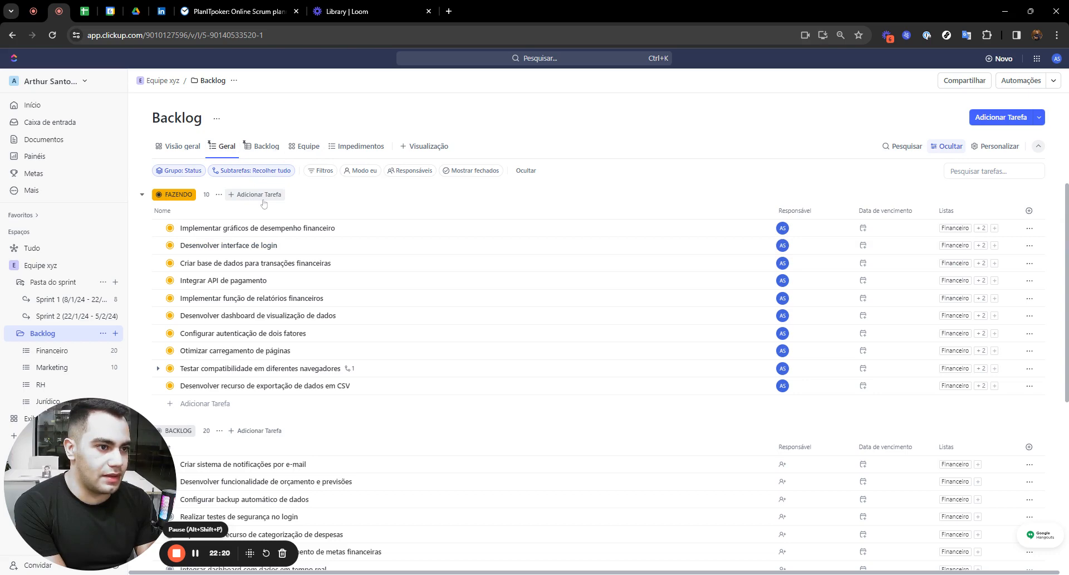
Add a new Tabela view to the Backlog folder with the default name and options
left_click(426, 147)
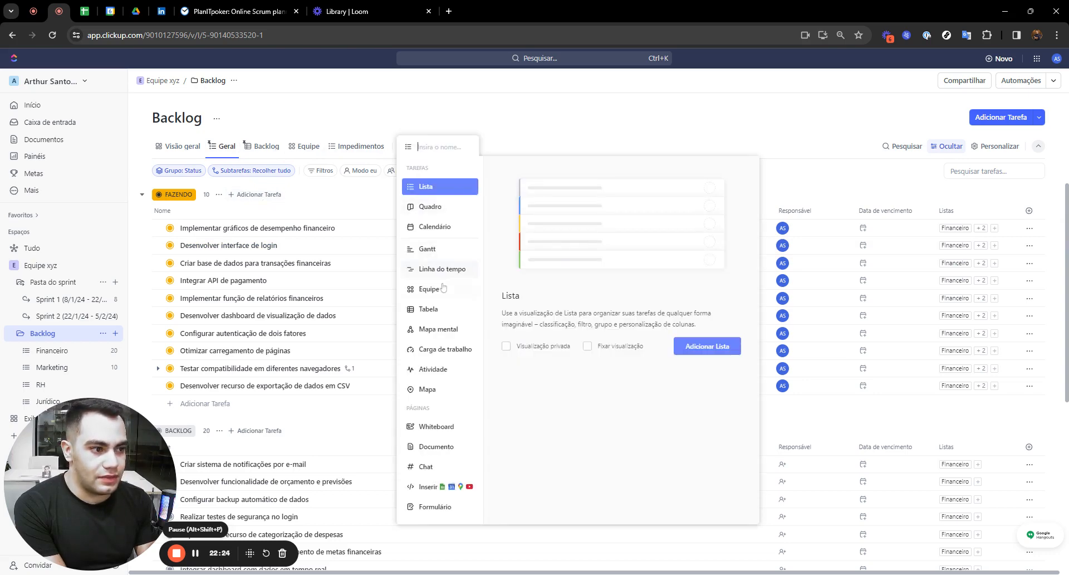
left_click(435, 310)
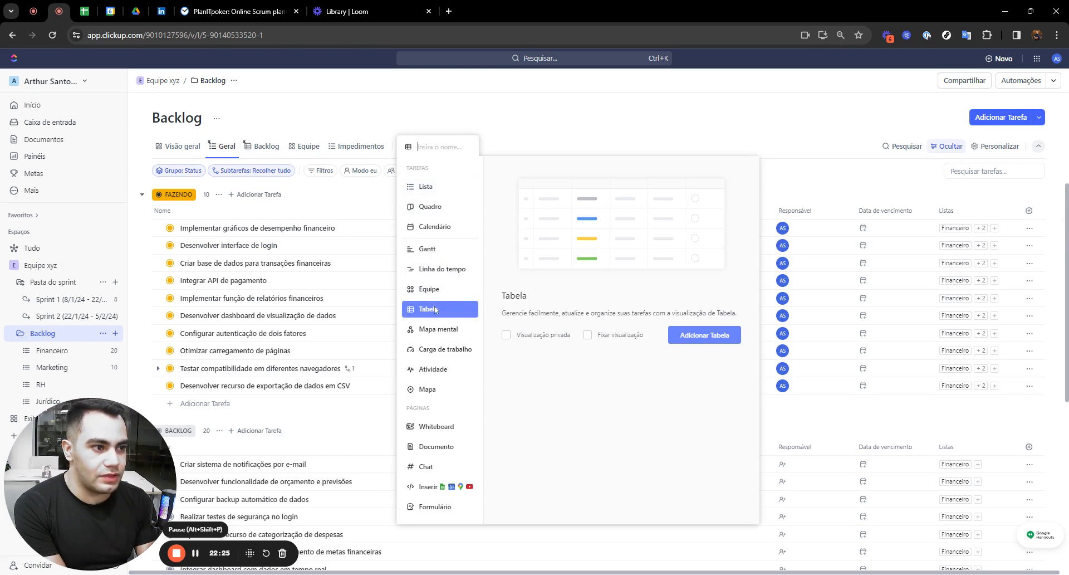
left_click(698, 340)
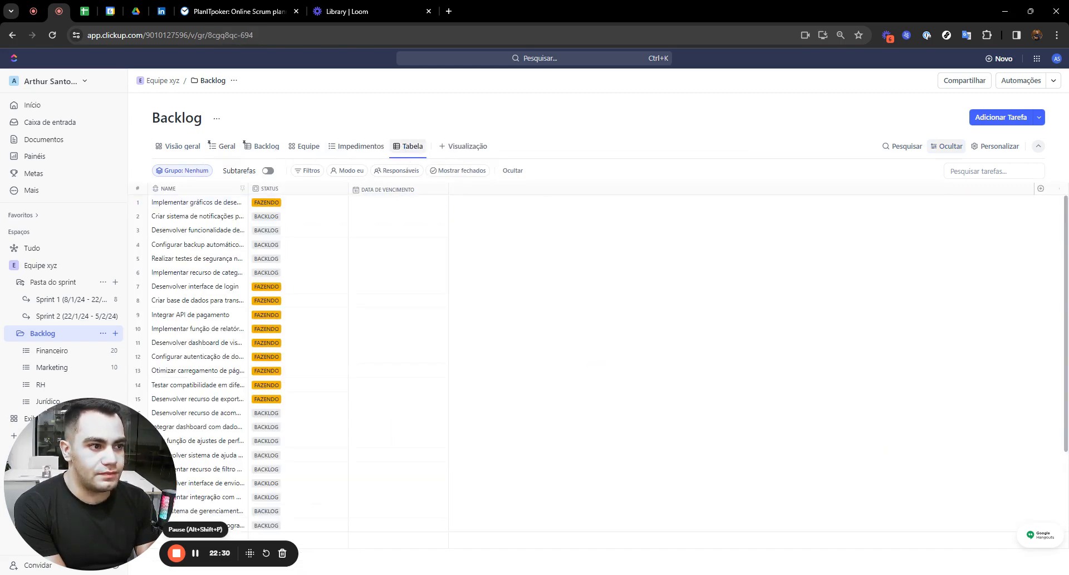
Delete the Tabela view from the Backlog folder
left_click(407, 147)
left_click(492, 176)
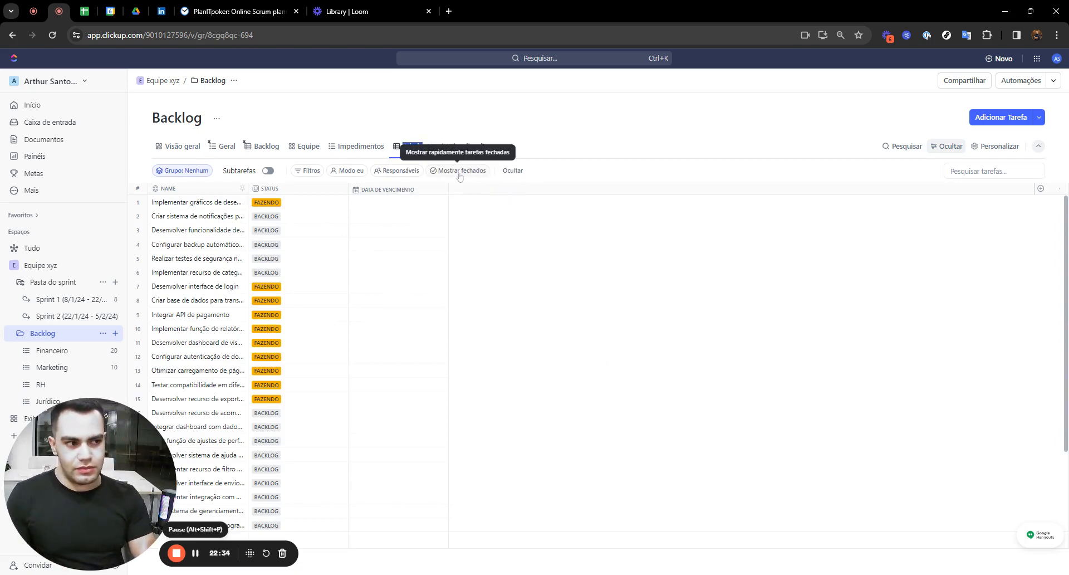
left_click(399, 146)
left_click(438, 255)
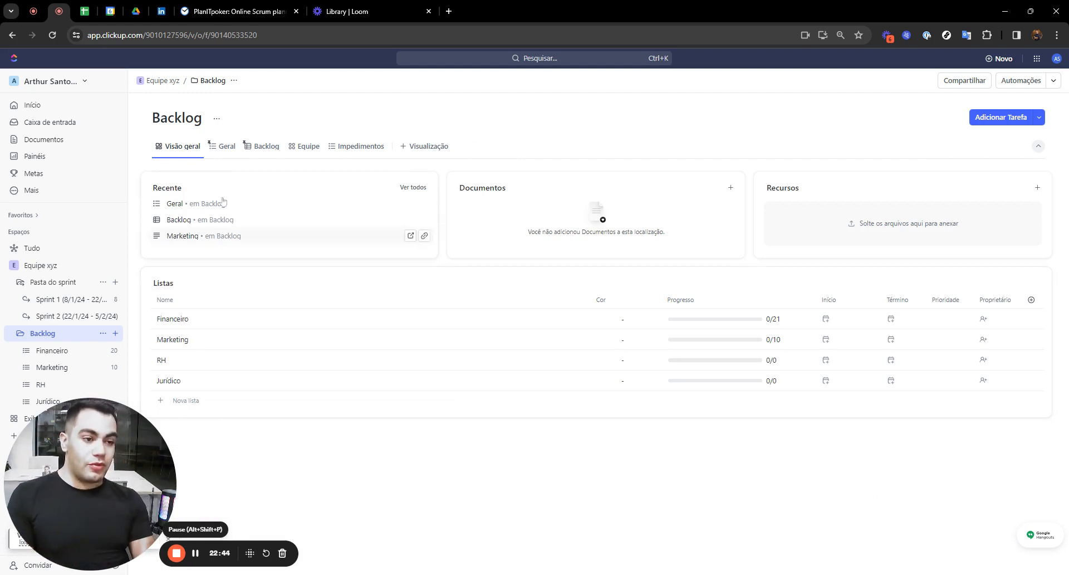
Look over the Impedimentos view and the Backlog table of the Backlog folder
left_click(359, 146)
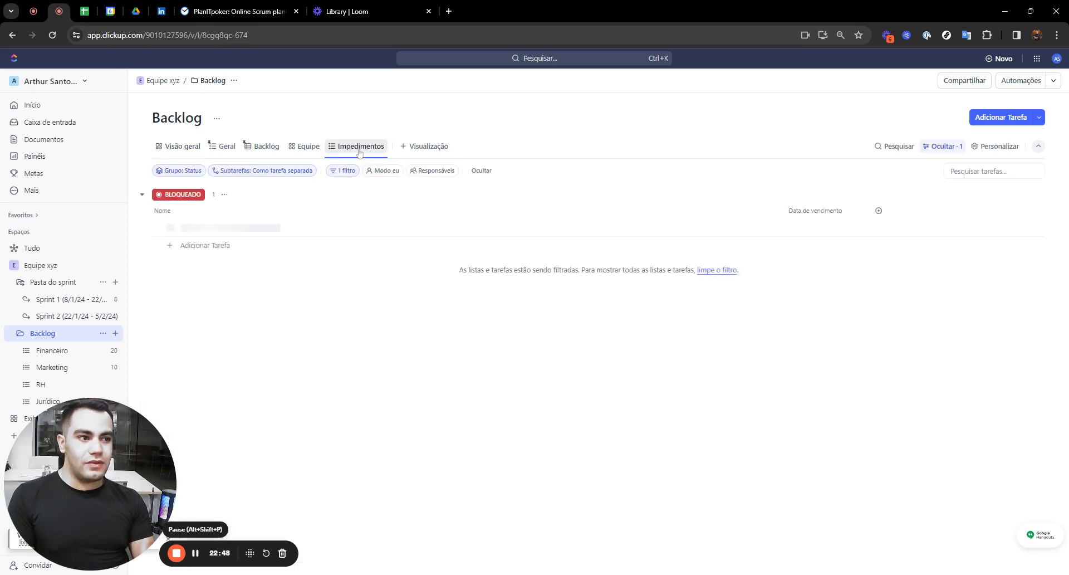
left_click(359, 146)
key("Escape")
left_click(262, 146)
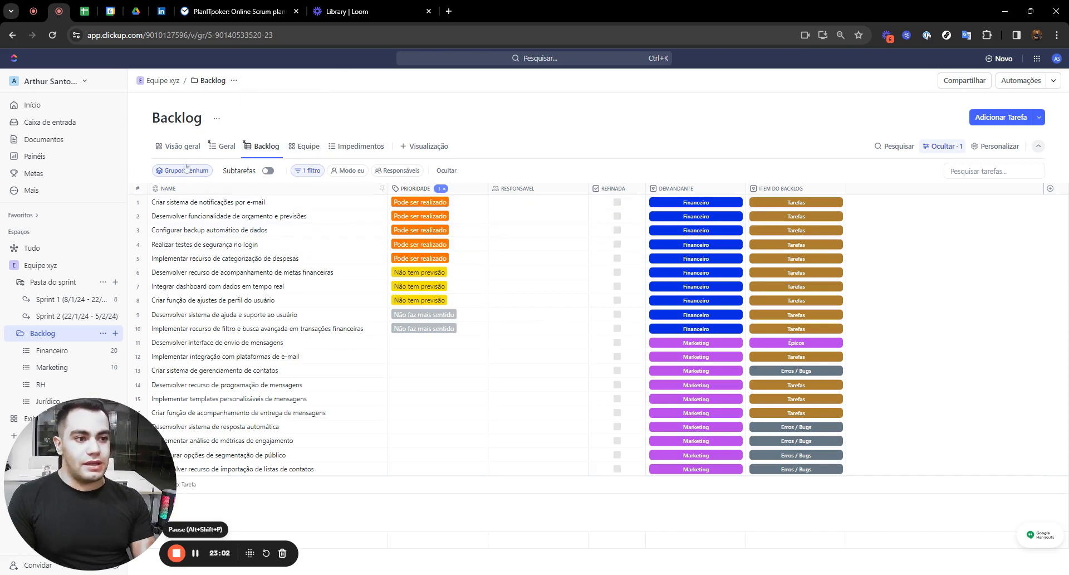
From the Geral view, open the task Implementar gráficos de desempenho financeiro and start a new Rótulos custom field named Demandas ongoing
left_click(233, 146)
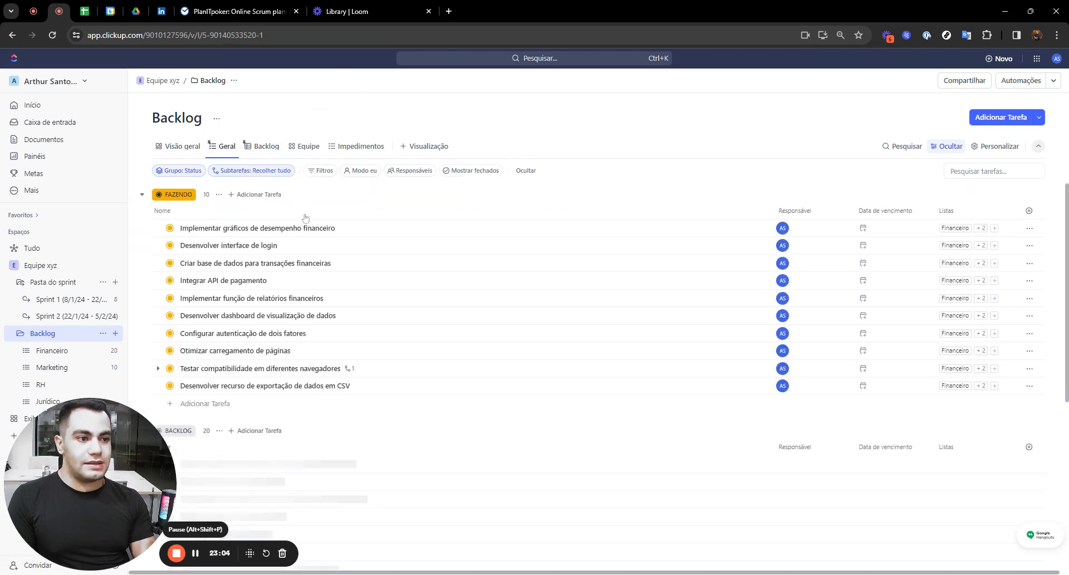
left_click(310, 231)
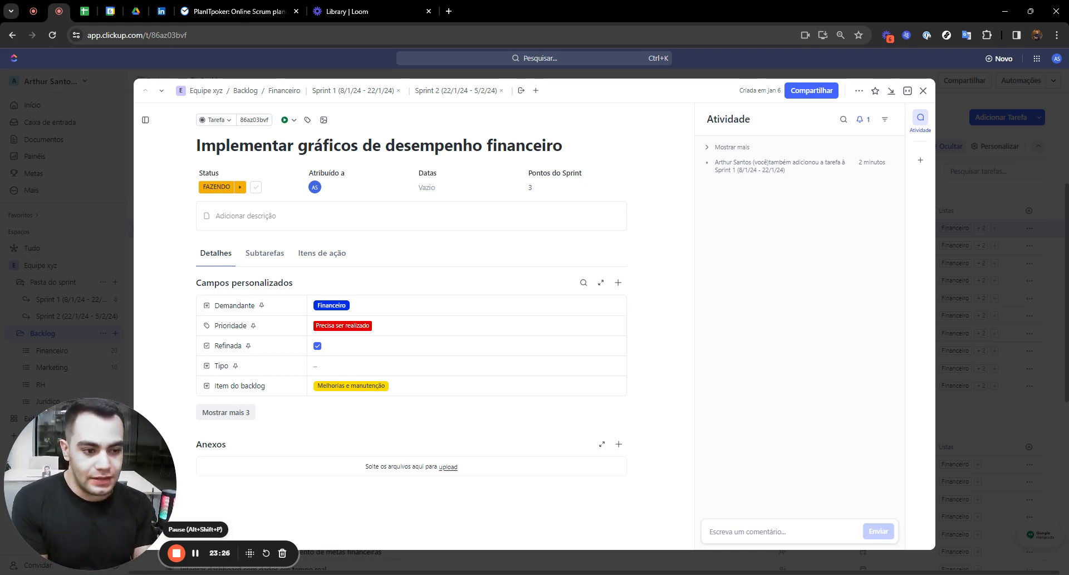
left_click(619, 287)
left_click(568, 316)
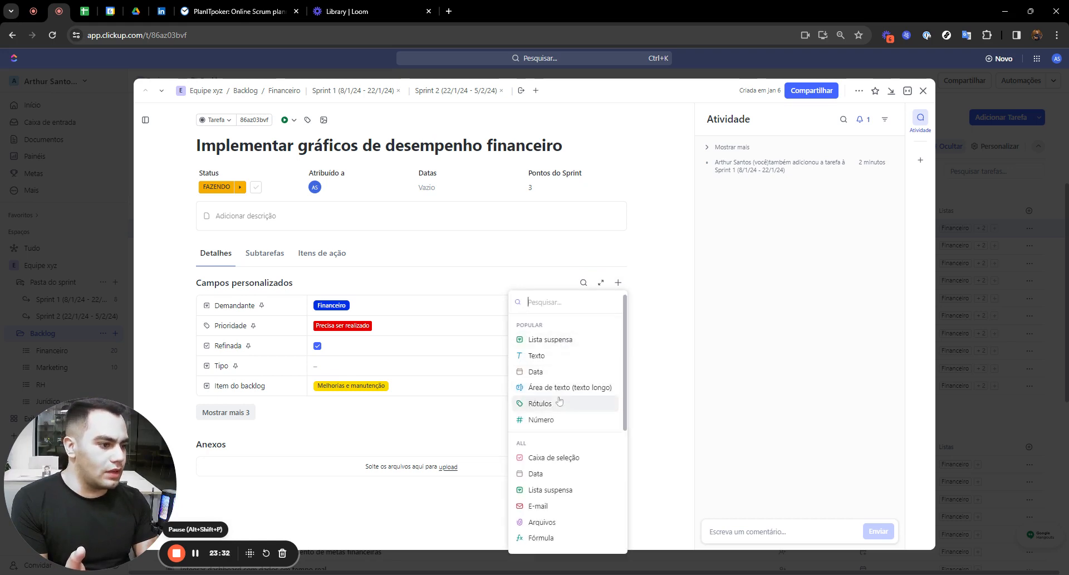
scroll(557, 390, "down", 2)
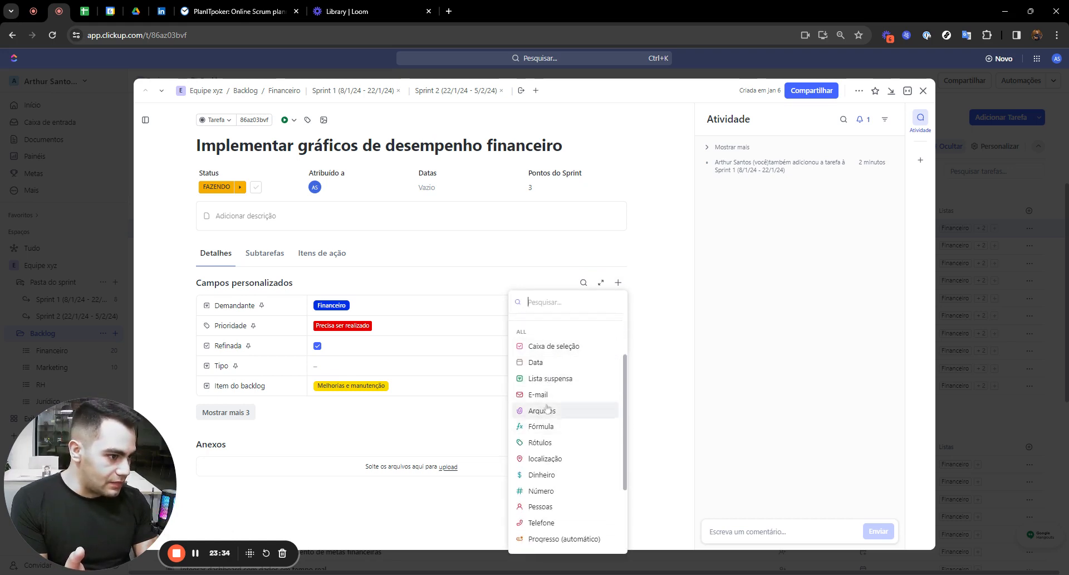
scroll(553, 478, "down", 2)
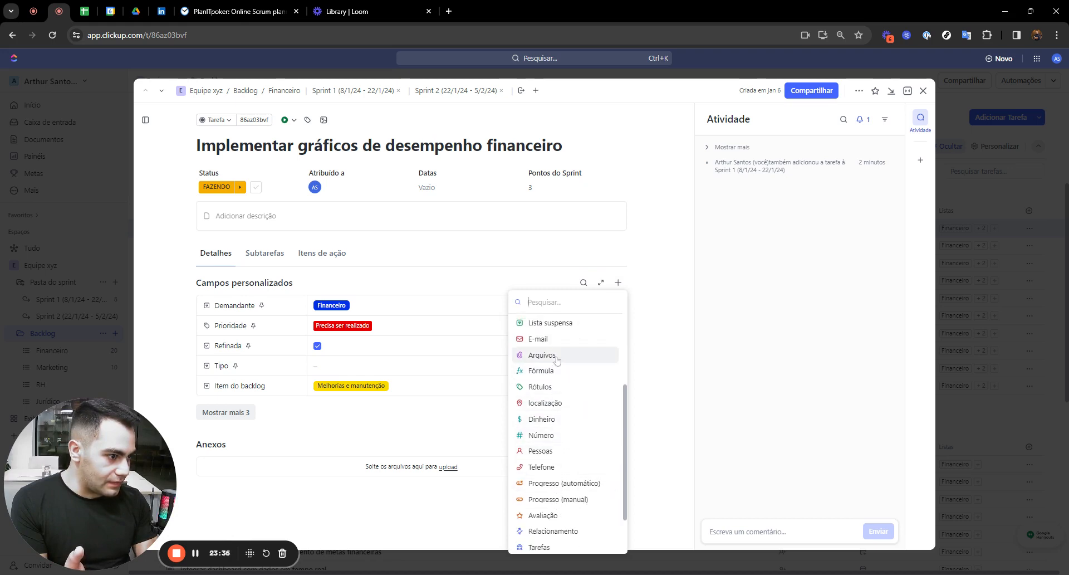
left_click(555, 391)
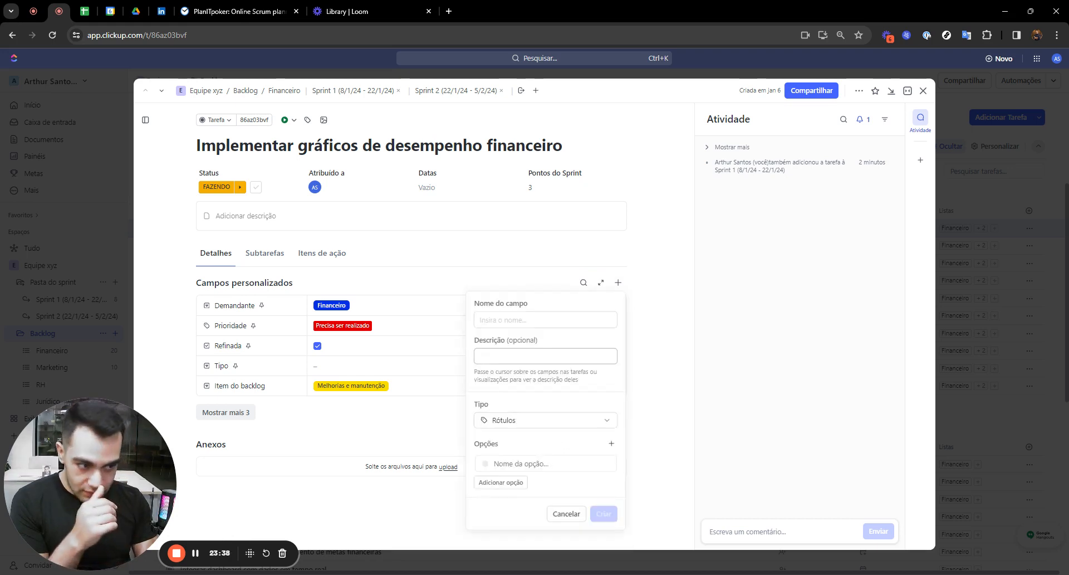
left_click(550, 320)
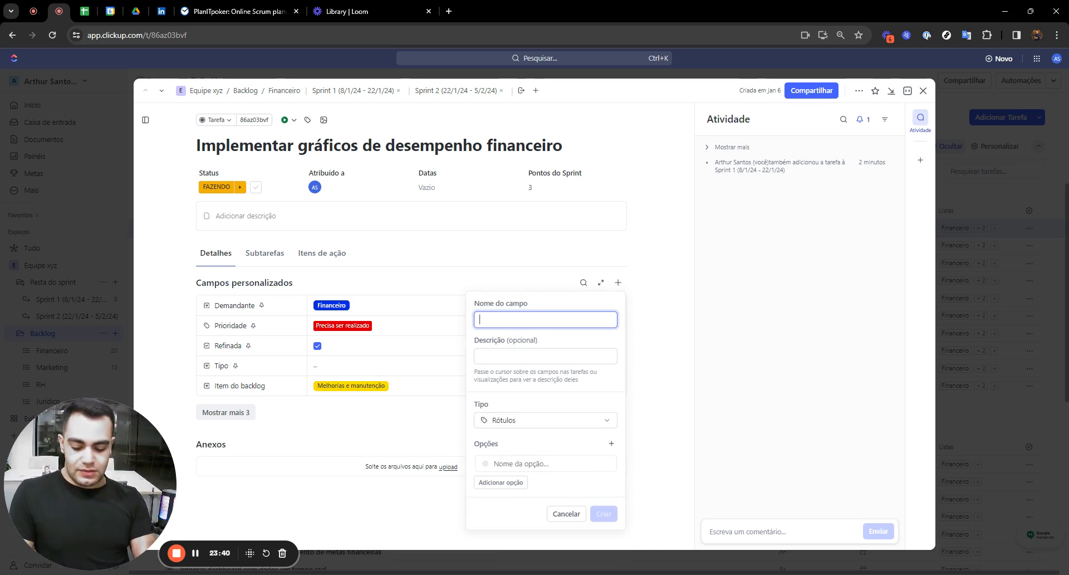
type("Demandas ")
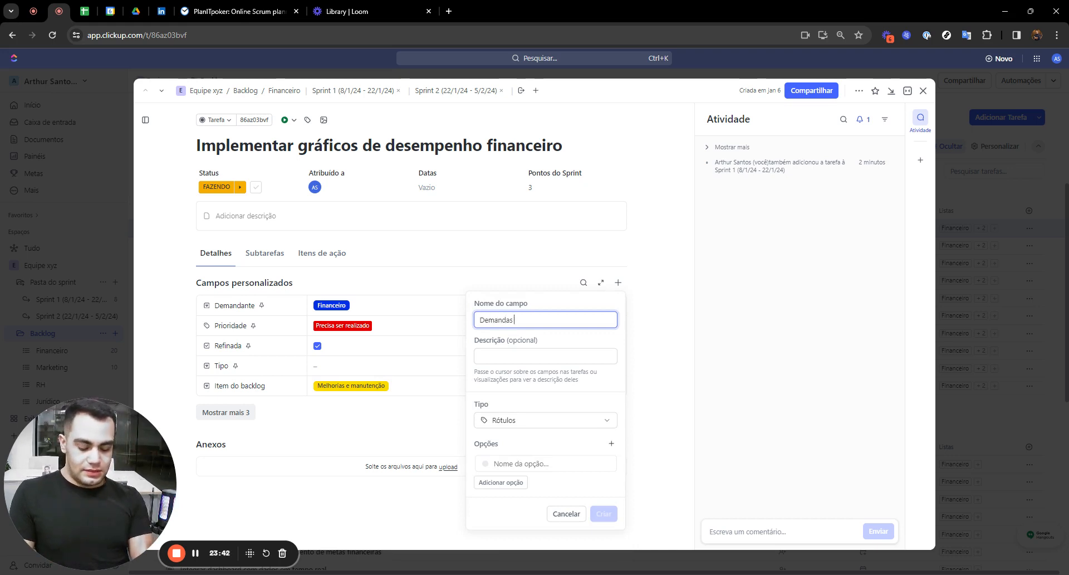
type("cngo")
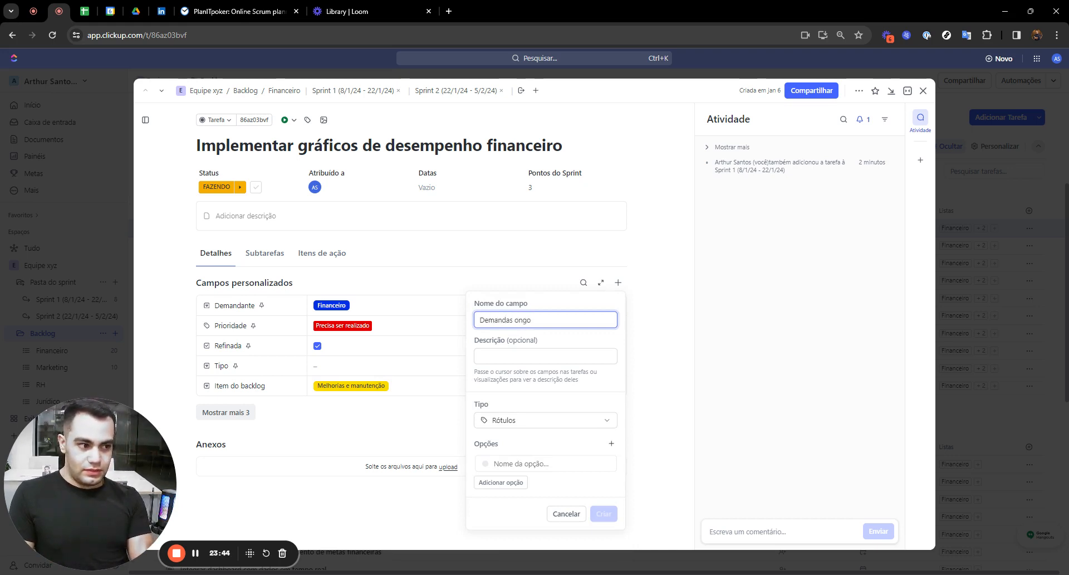
type("ing")
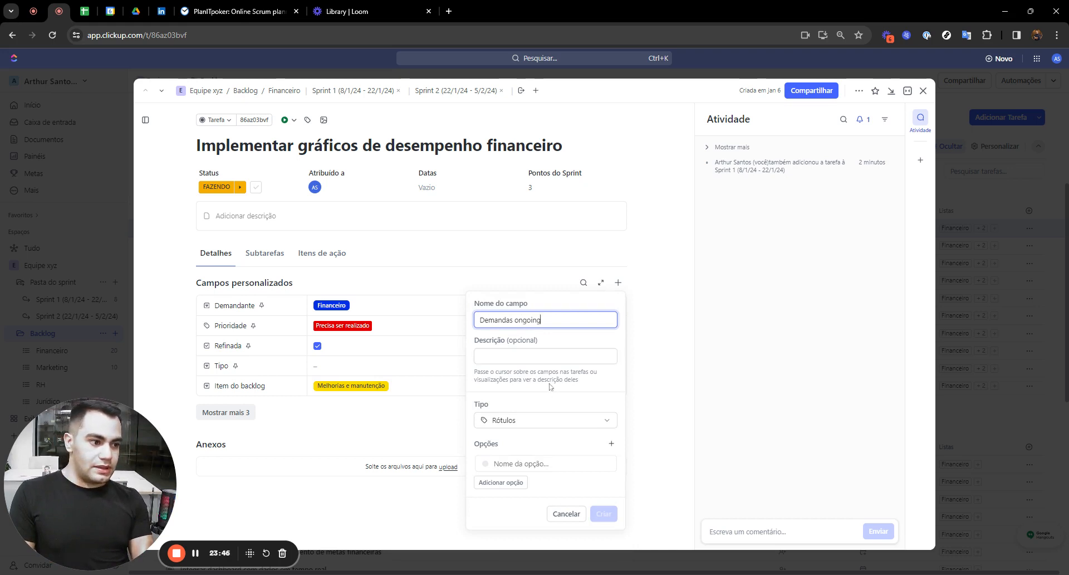
Give the label field a light blue option named Demanda ongoing, create the field, and close the task
left_click(494, 464)
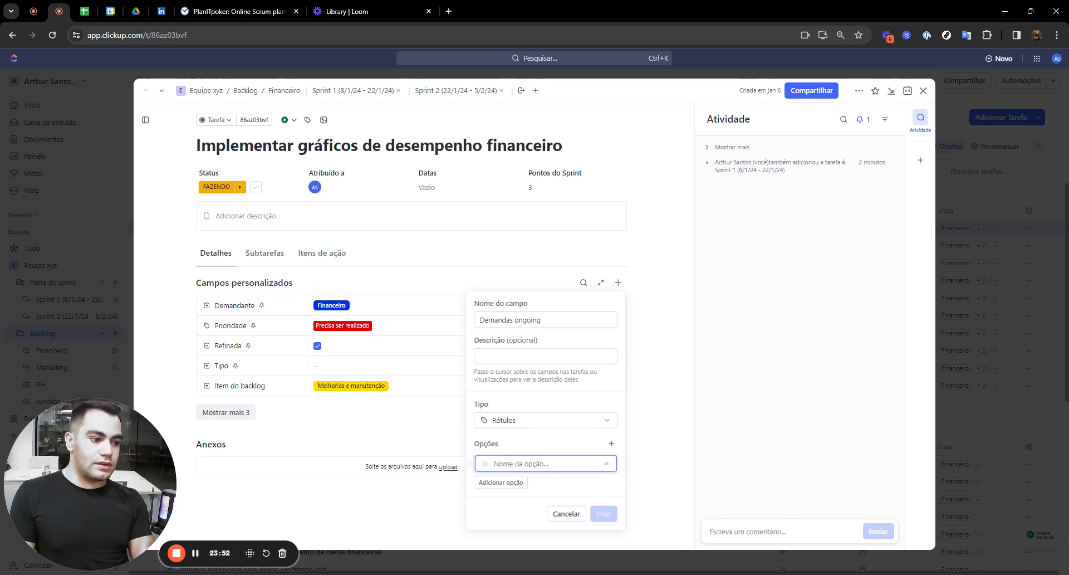
left_click(487, 464)
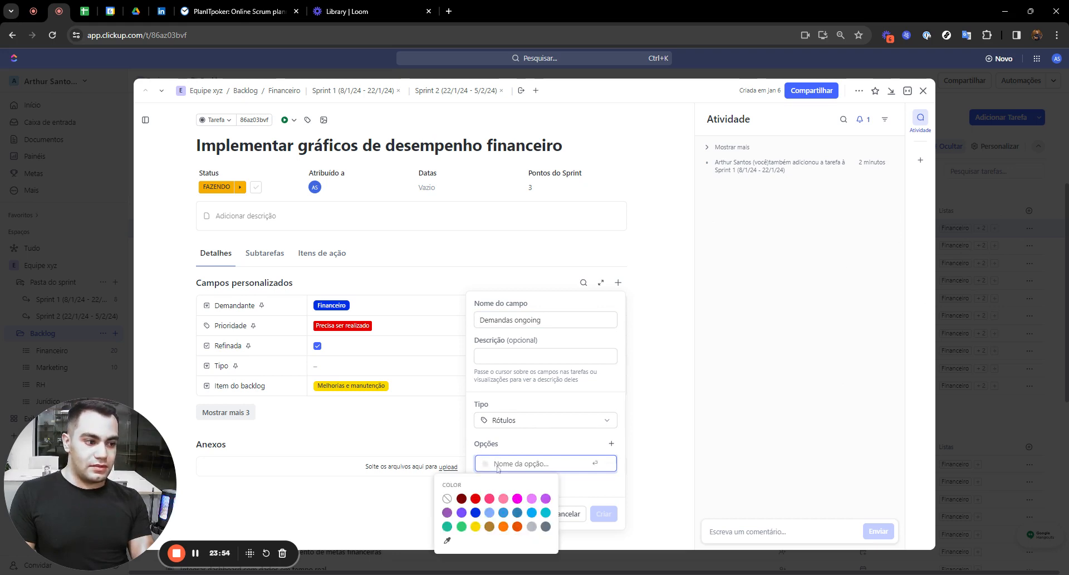
left_click(532, 513)
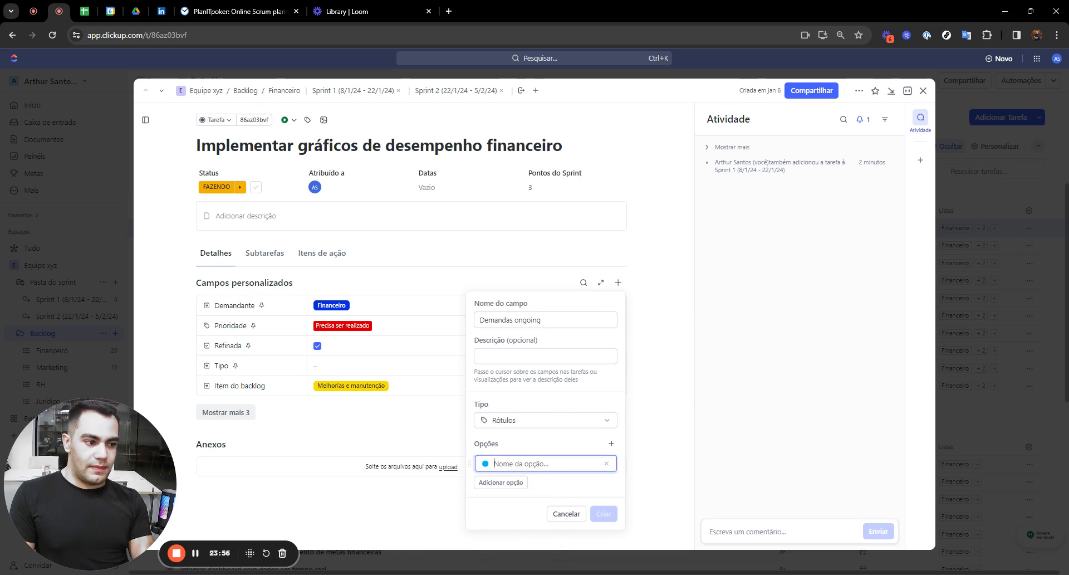
type("Demanda ")
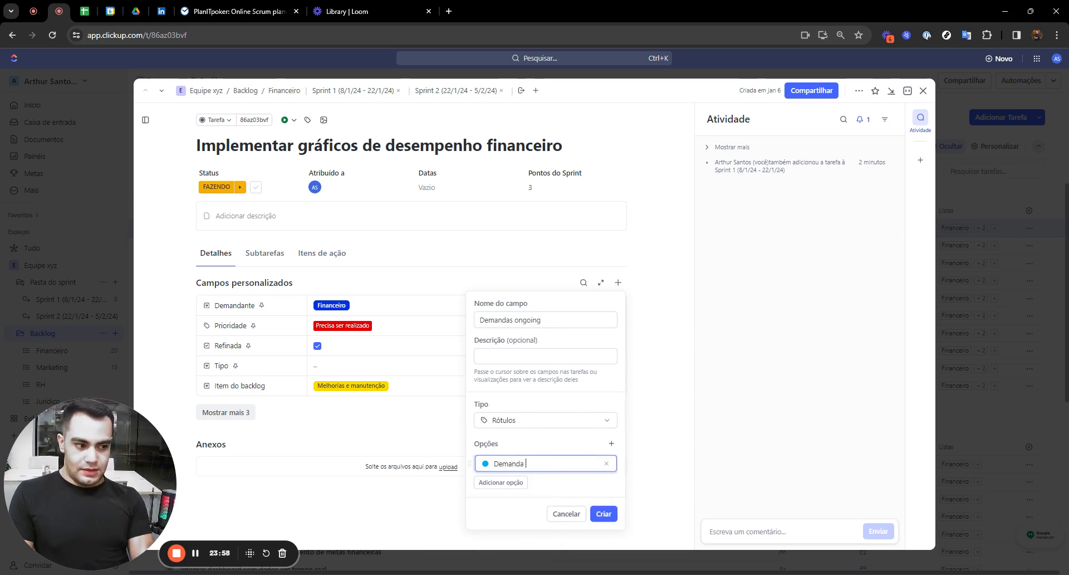
type("ogo")
key("BackSpace")
key("BackSpace")
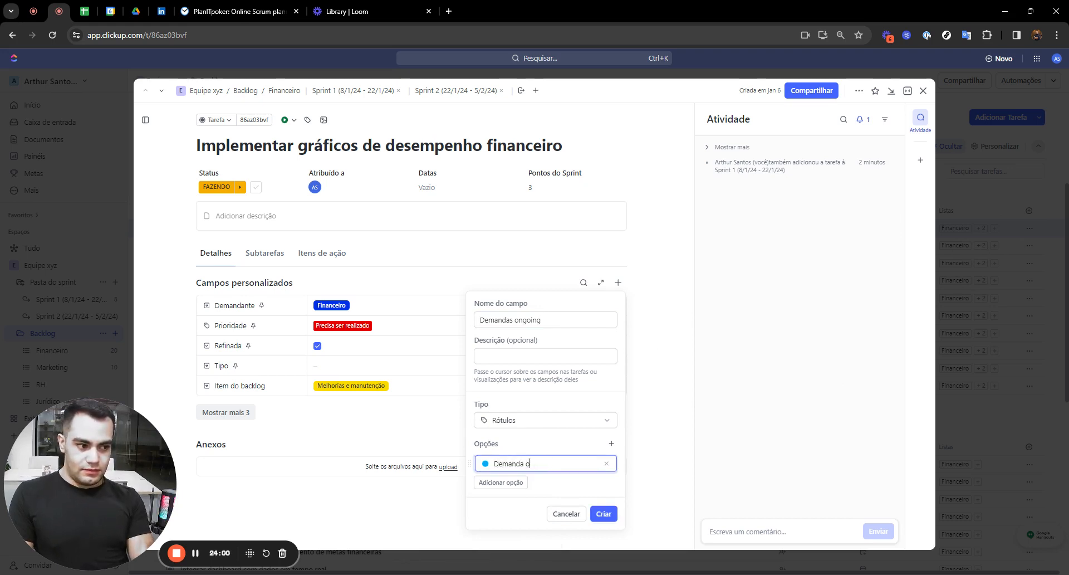
type("ngoing")
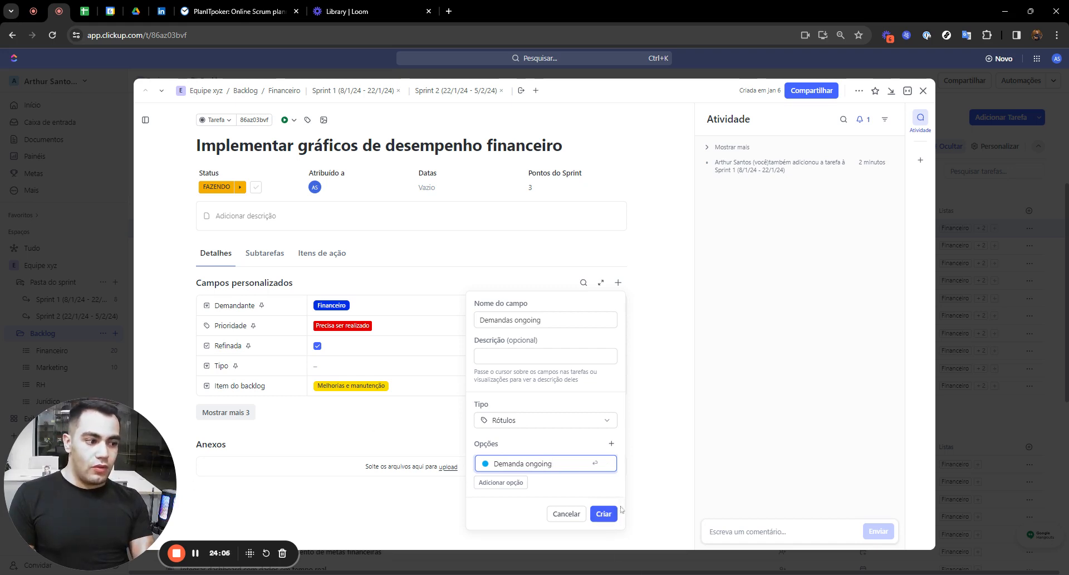
left_click(605, 519)
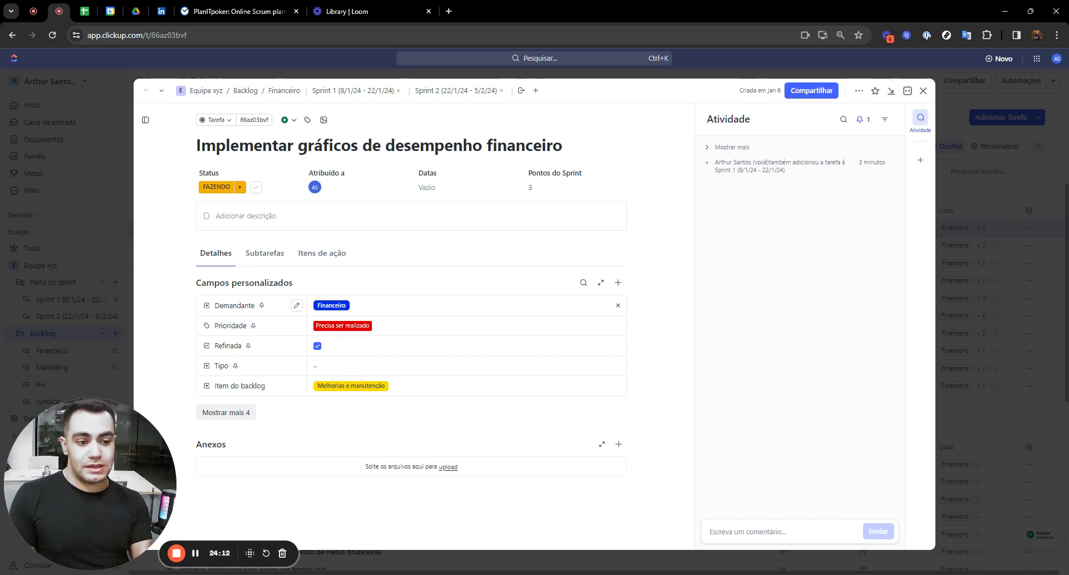
left_click(86, 228)
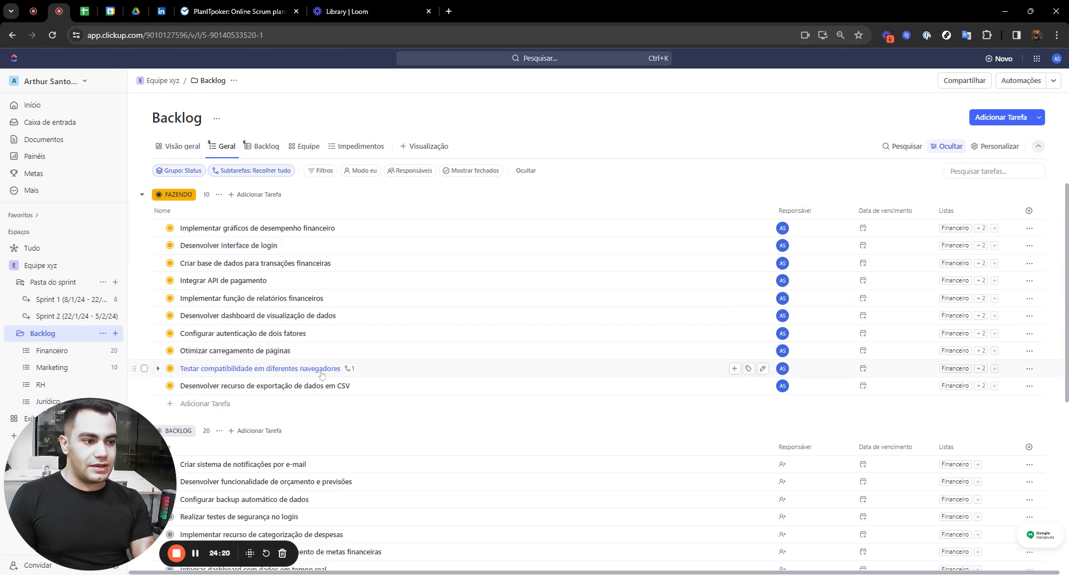
Expand the subtasks of Testar compatibilidade em diferentes navegadores, and pin and open the Impedimentos view
left_click(158, 368)
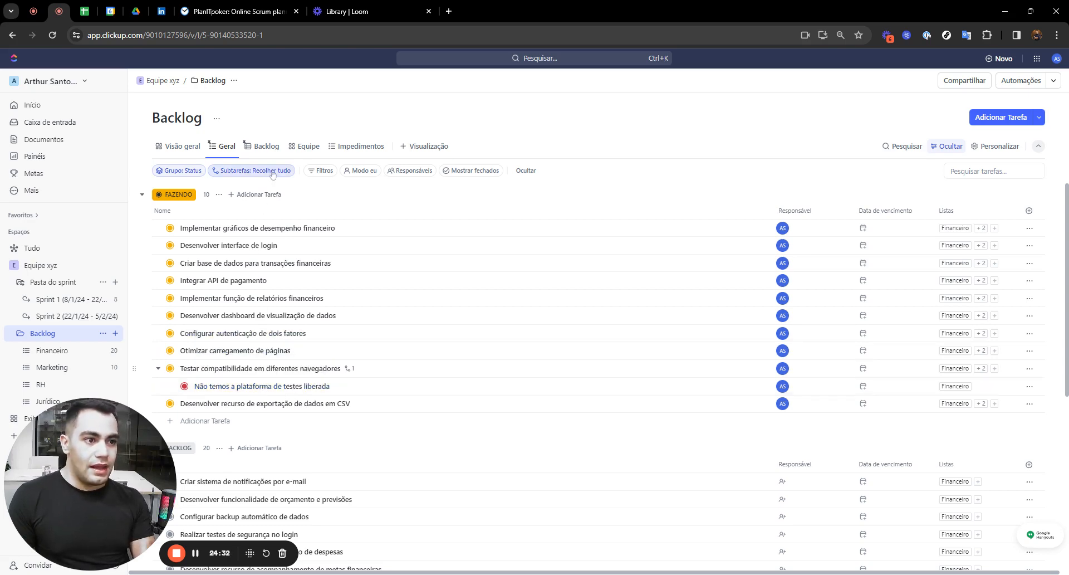
right_click(357, 151)
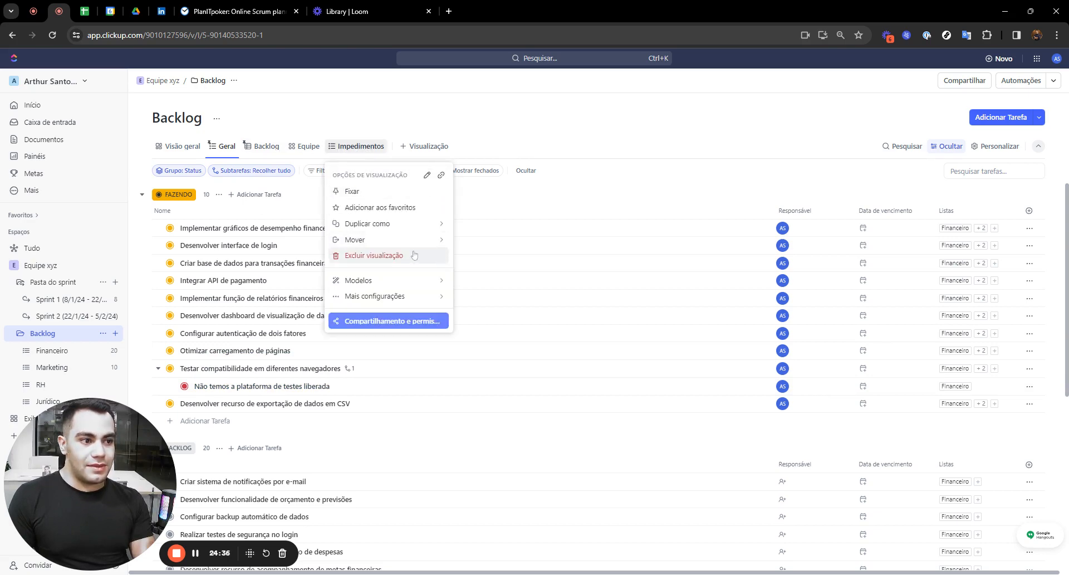
left_click(357, 192)
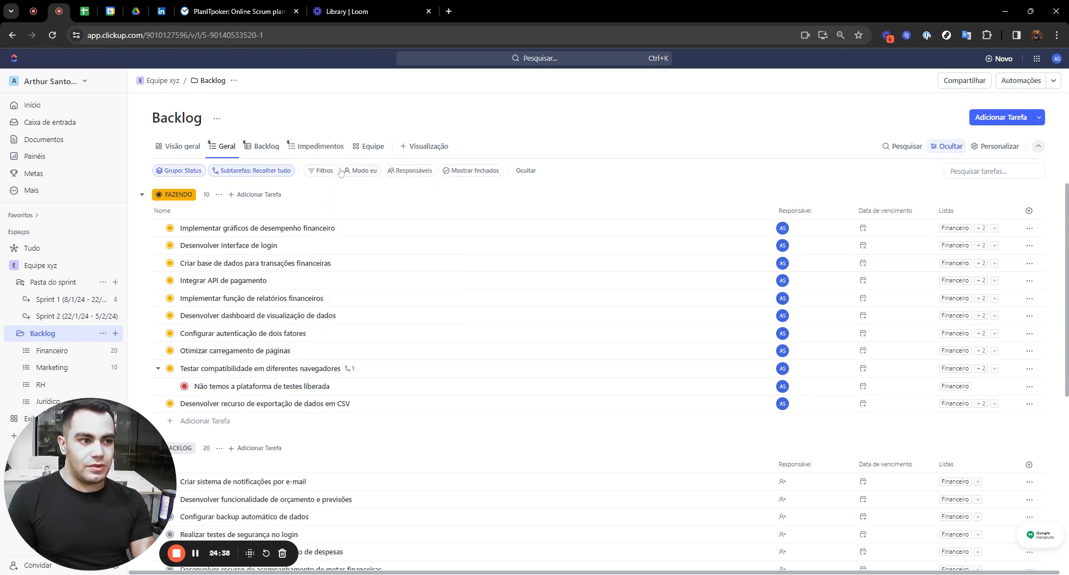
left_click(313, 149)
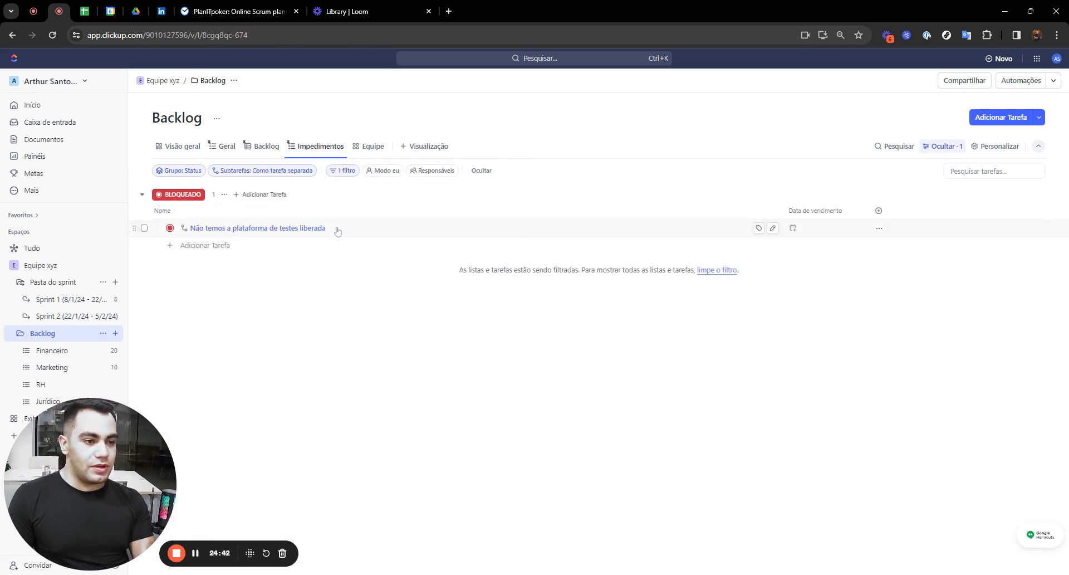
Hide the Data de vencimento column in the Impedimentos view
left_click(223, 146)
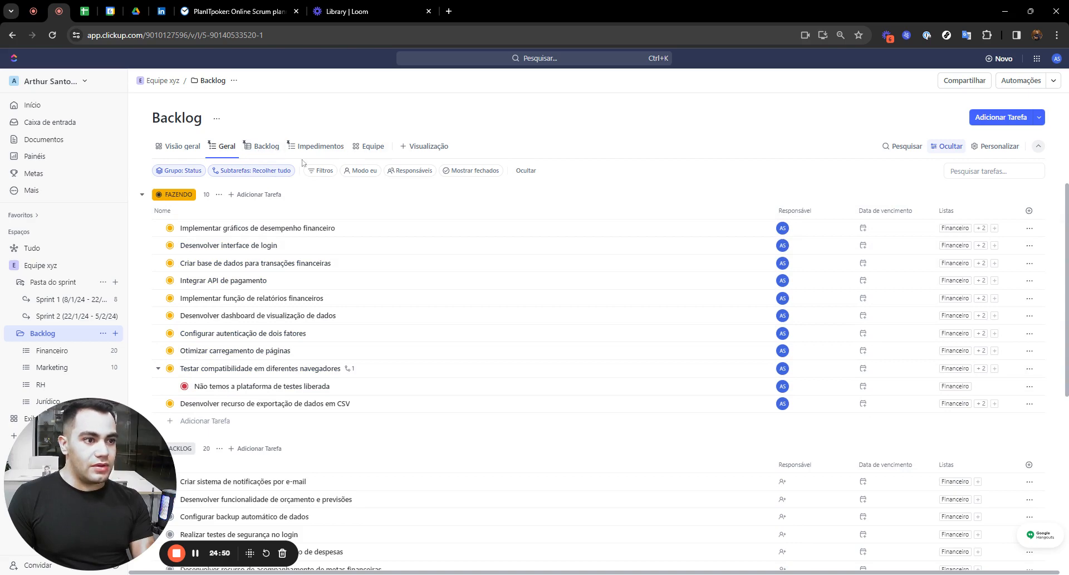
left_click(315, 147)
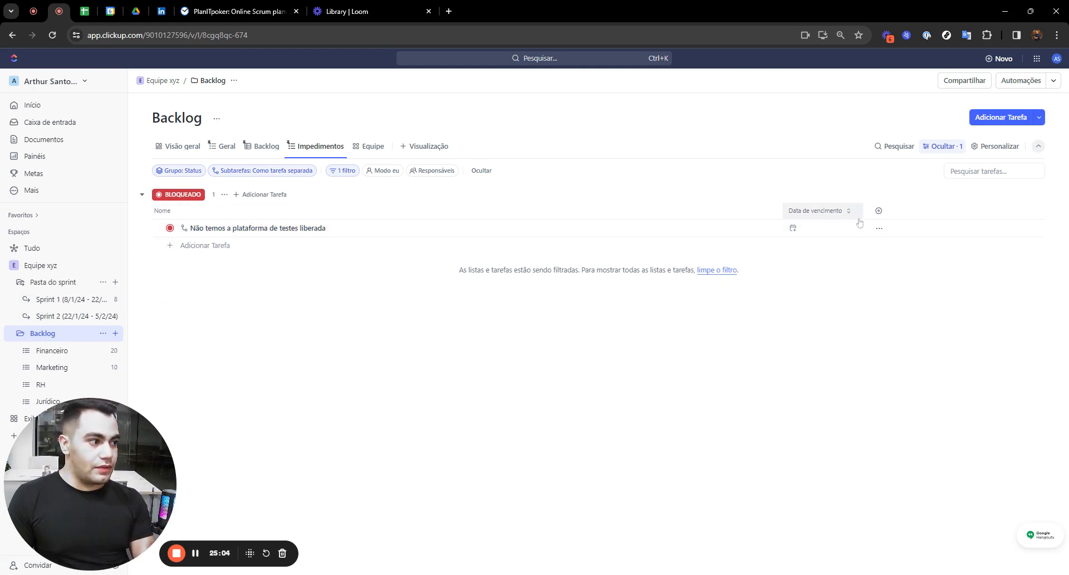
left_click(878, 210)
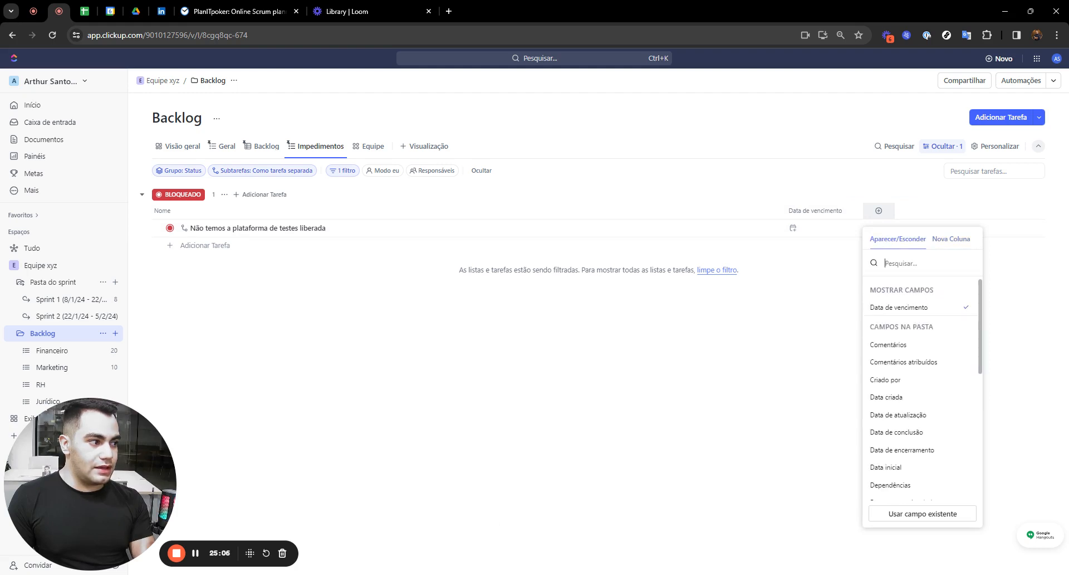
left_click(934, 305)
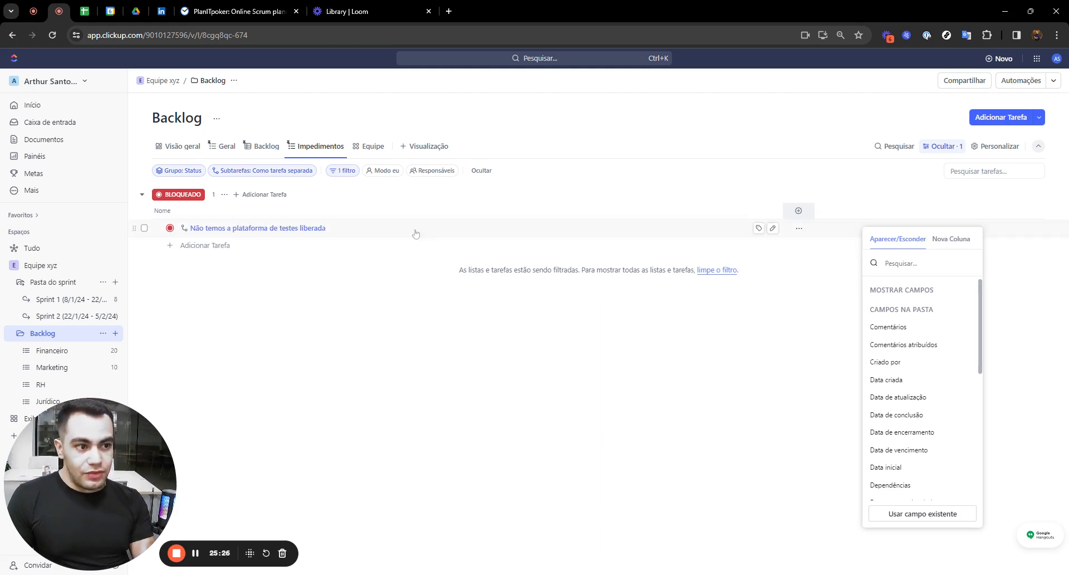
left_click(223, 157)
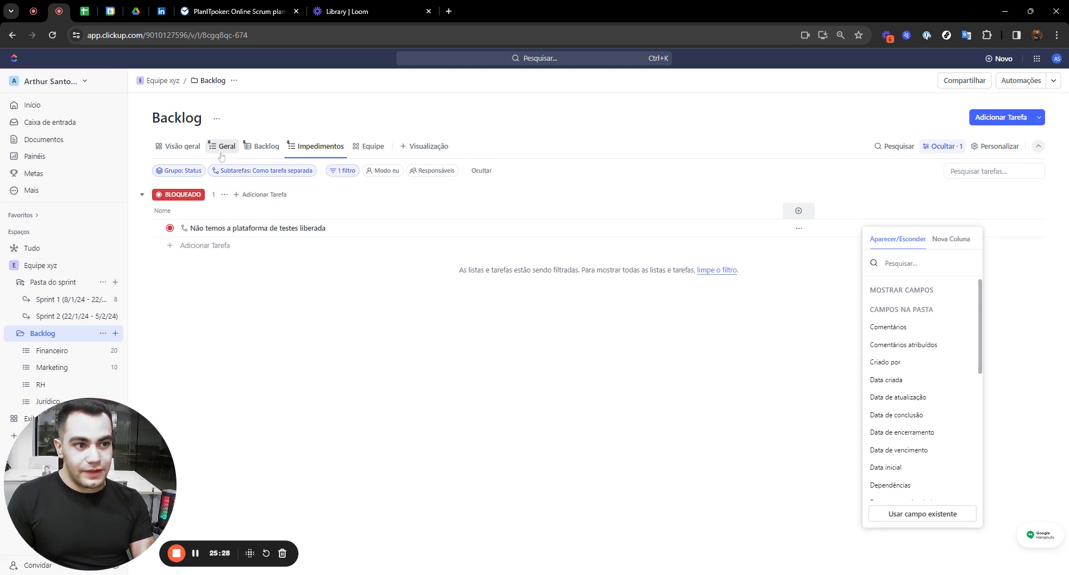
Check the Backlog view, return to Impedimentos, and add a Demandante filter condition without choosing a value
left_click(272, 154)
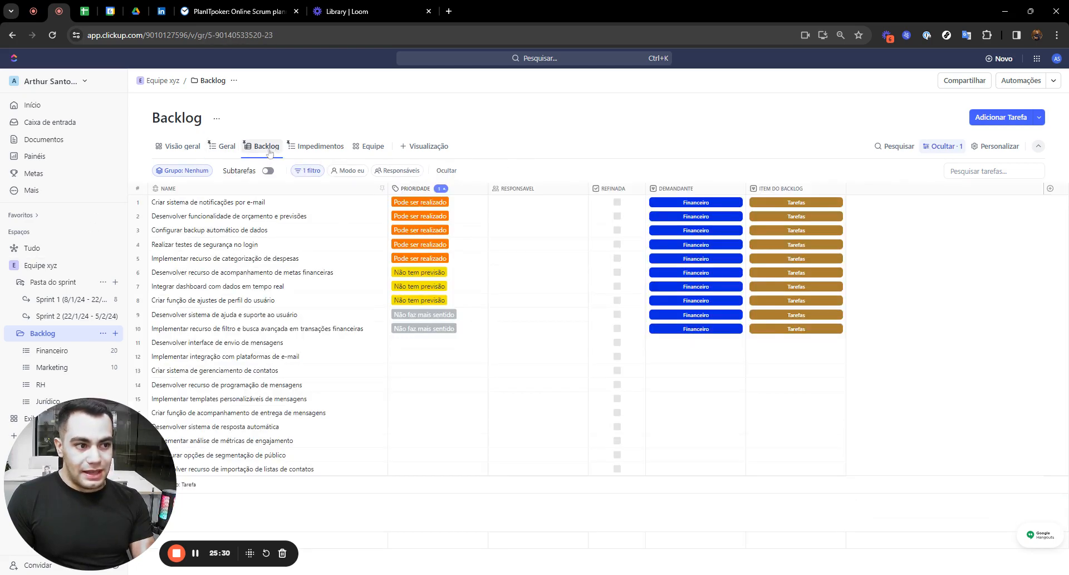
left_click(327, 150)
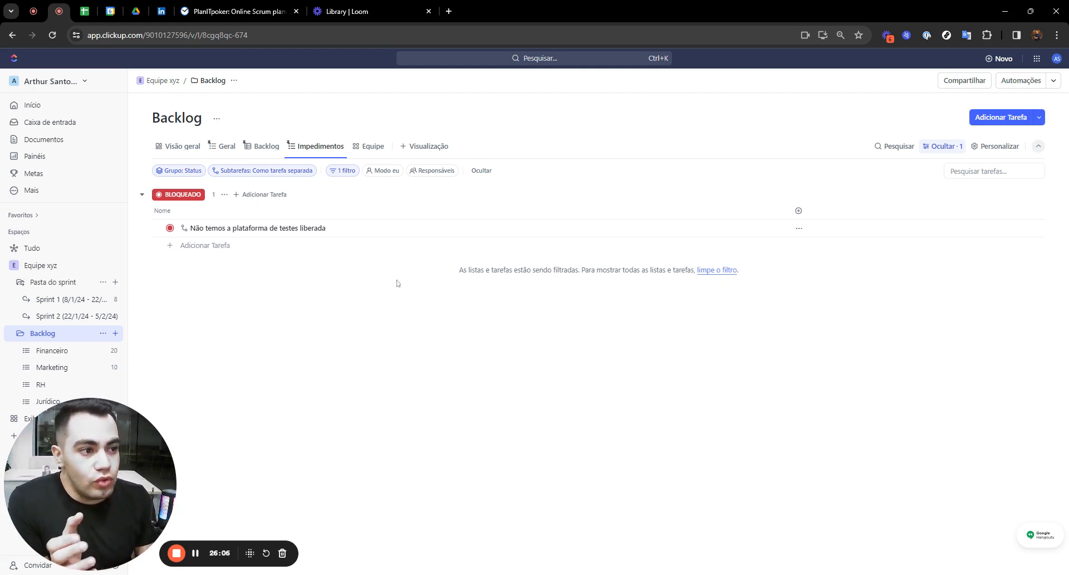
left_click(339, 170)
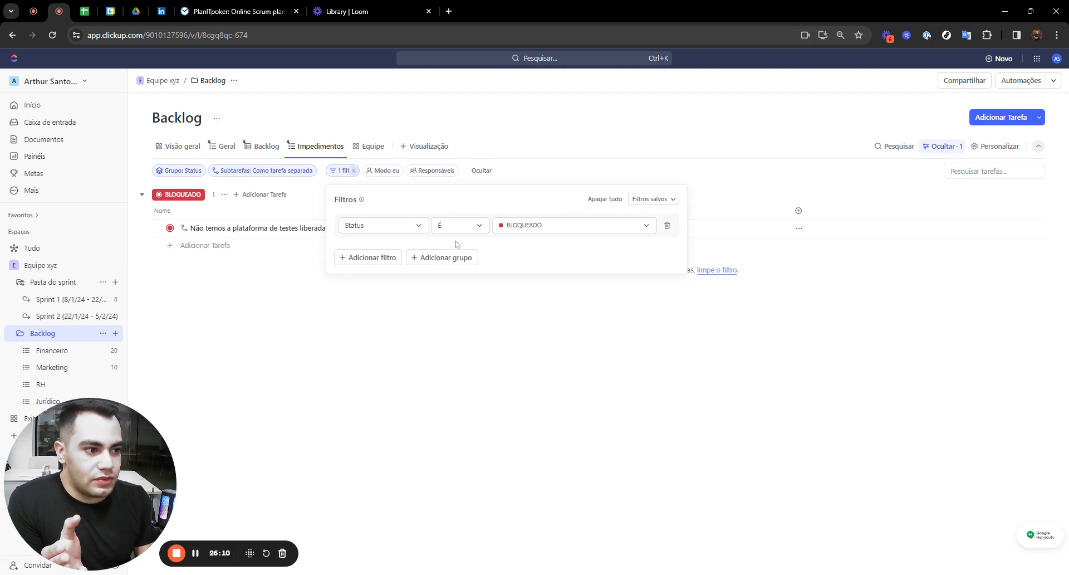
left_click(350, 257)
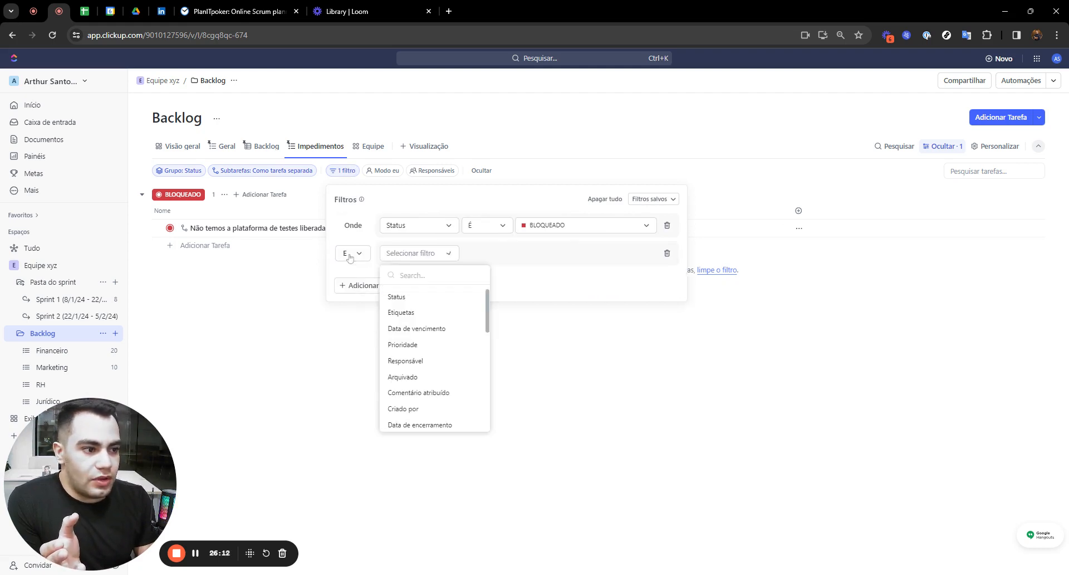
scroll(437, 384, "down", 10)
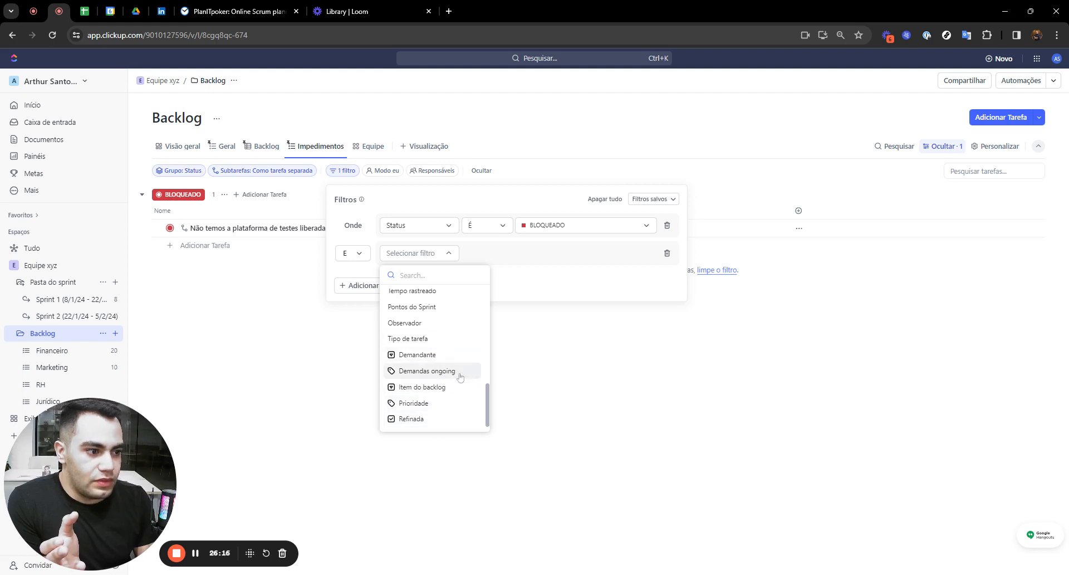
left_click(436, 358)
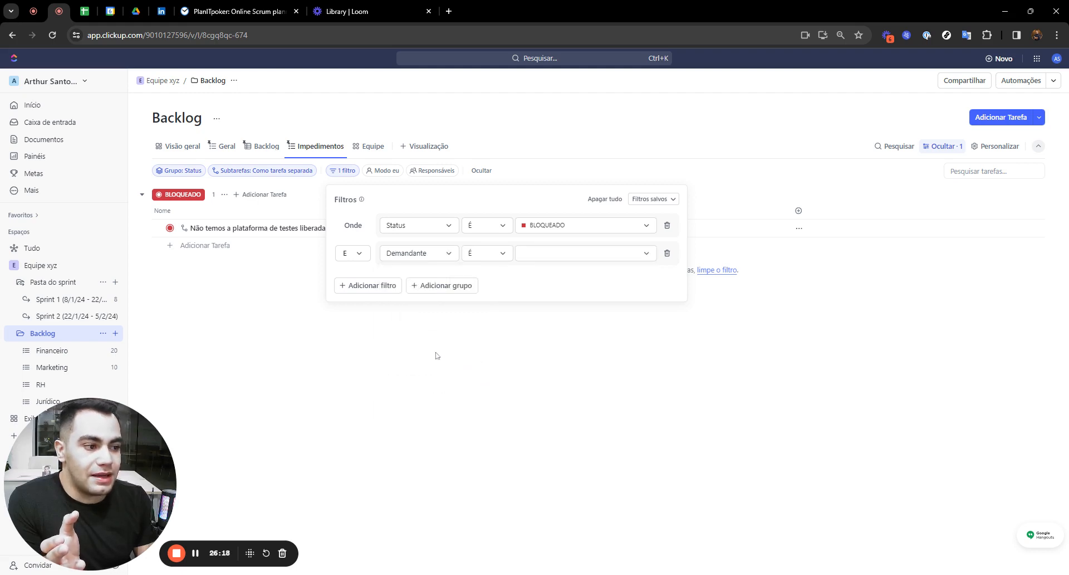
left_click(544, 255)
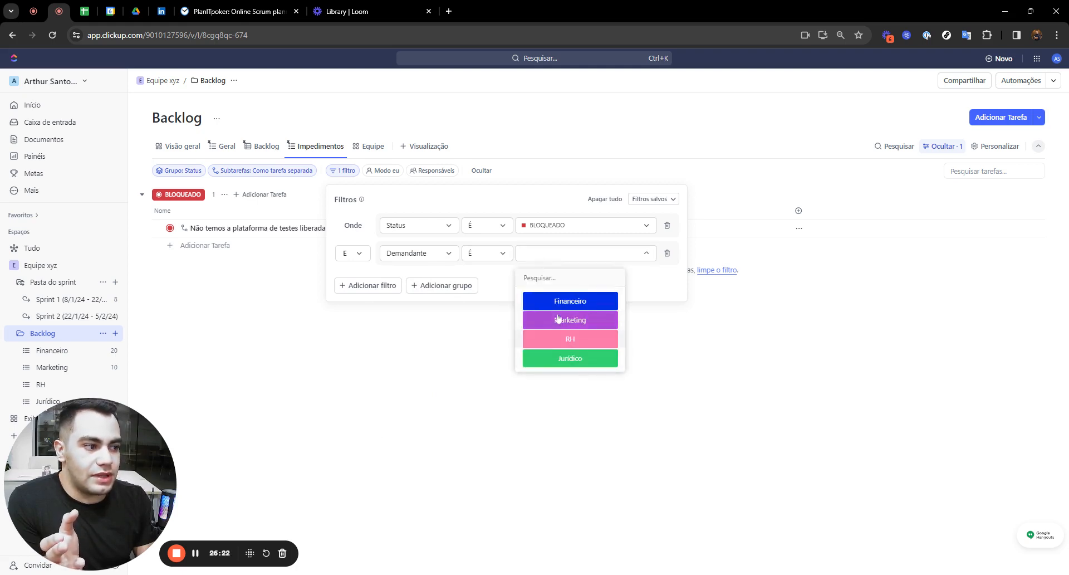
left_click(530, 389)
left_click(405, 340)
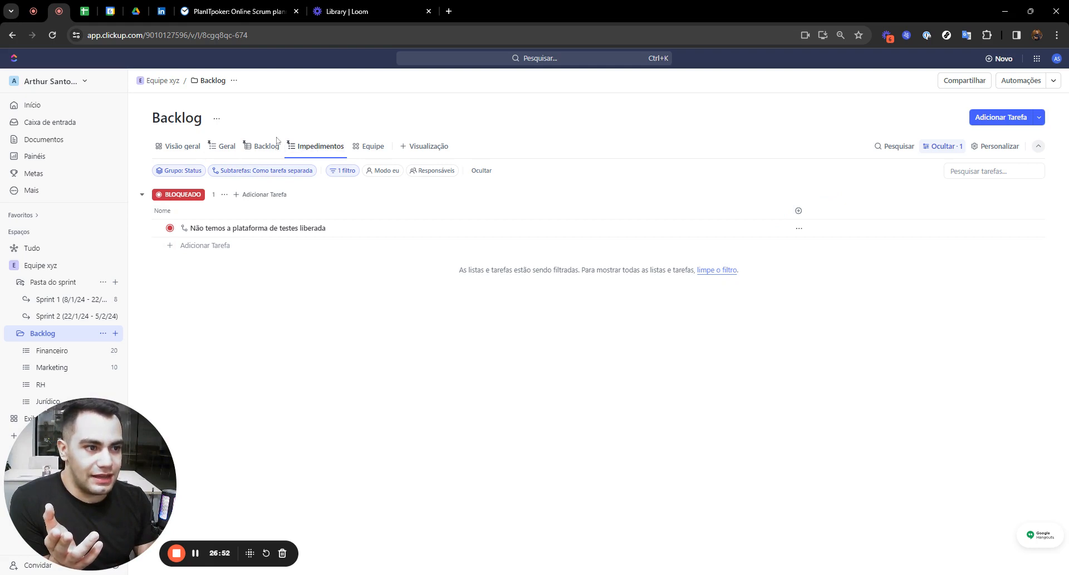
Review the fields available for a further filter condition and for a new column in the Impedimentos view
left_click(343, 171)
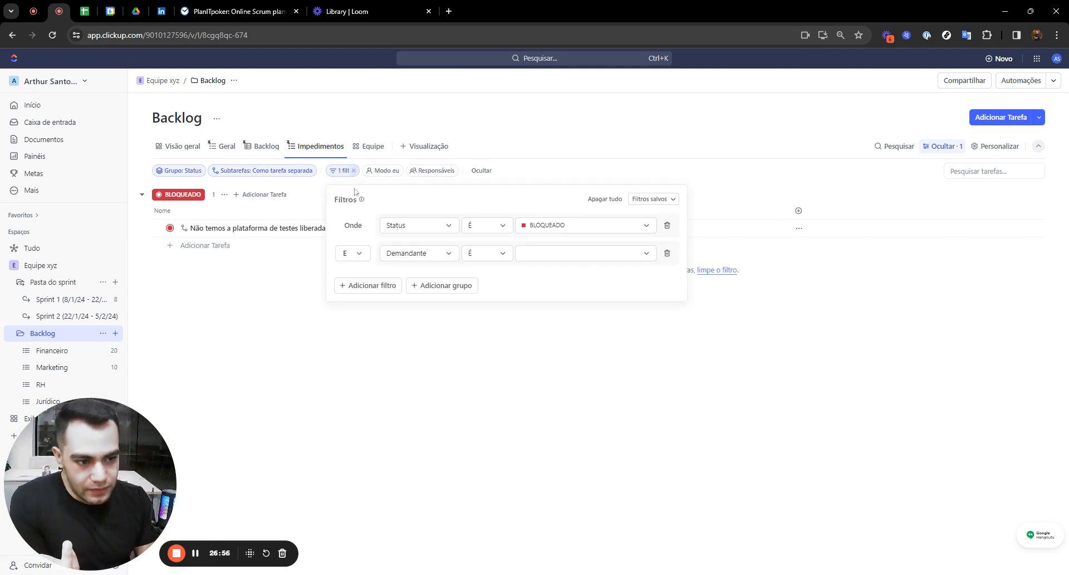
left_click(369, 285)
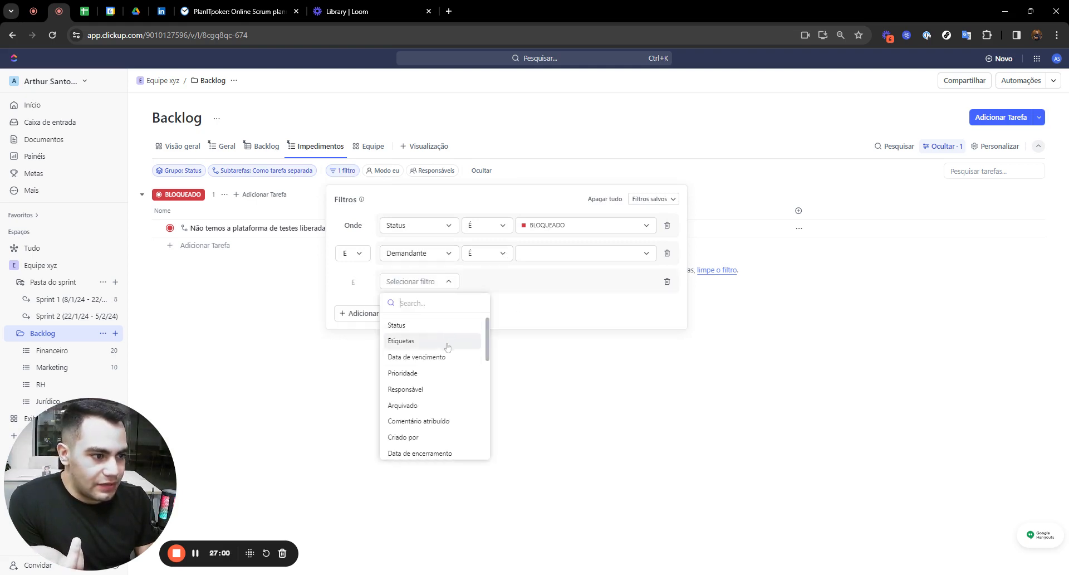
scroll(448, 427, "down", 5)
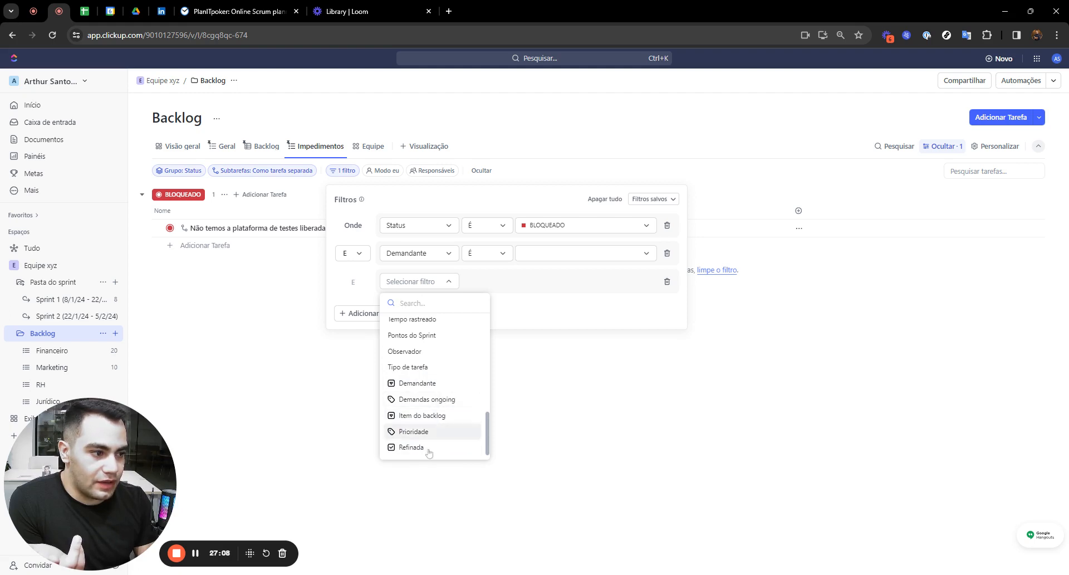
left_click(628, 401)
left_click(794, 215)
left_click(799, 211)
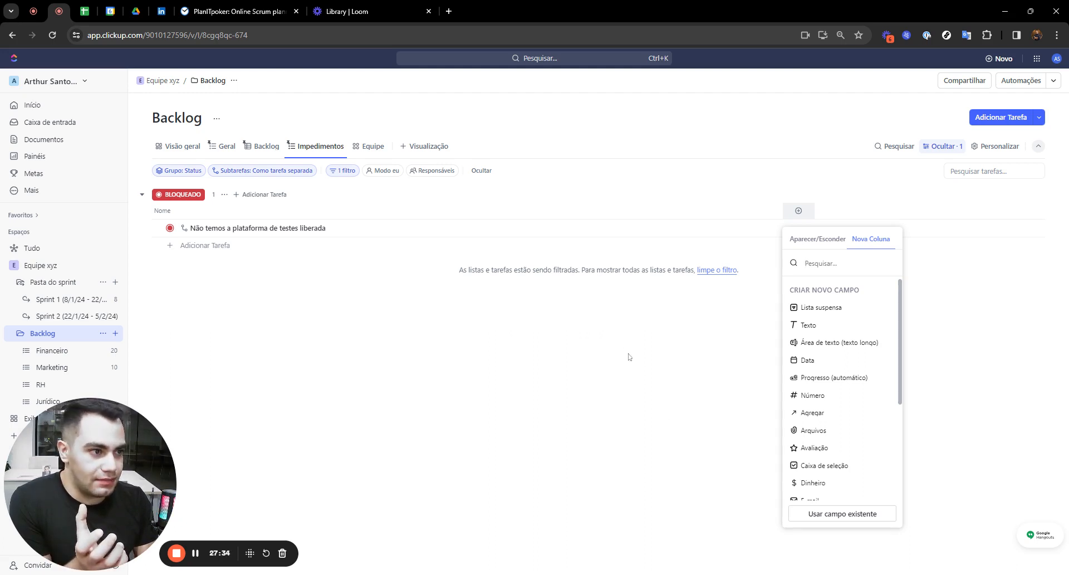
left_click(584, 326)
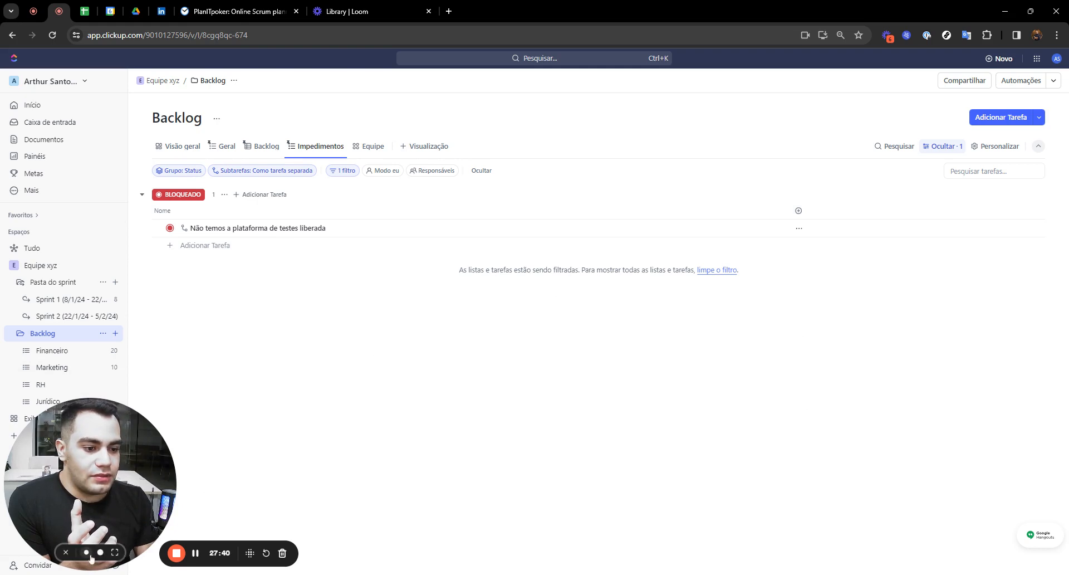
left_click(113, 552)
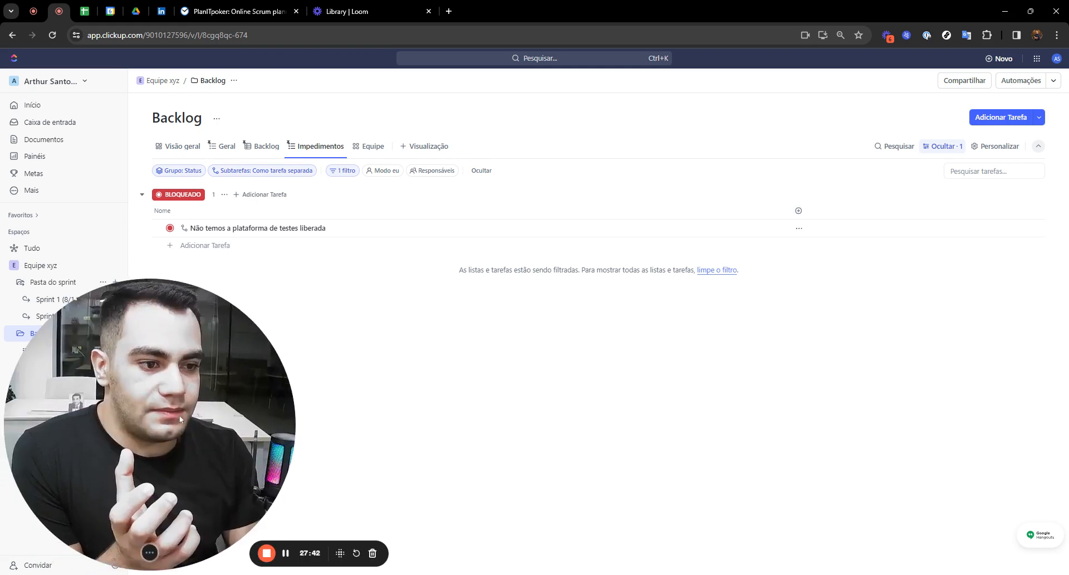
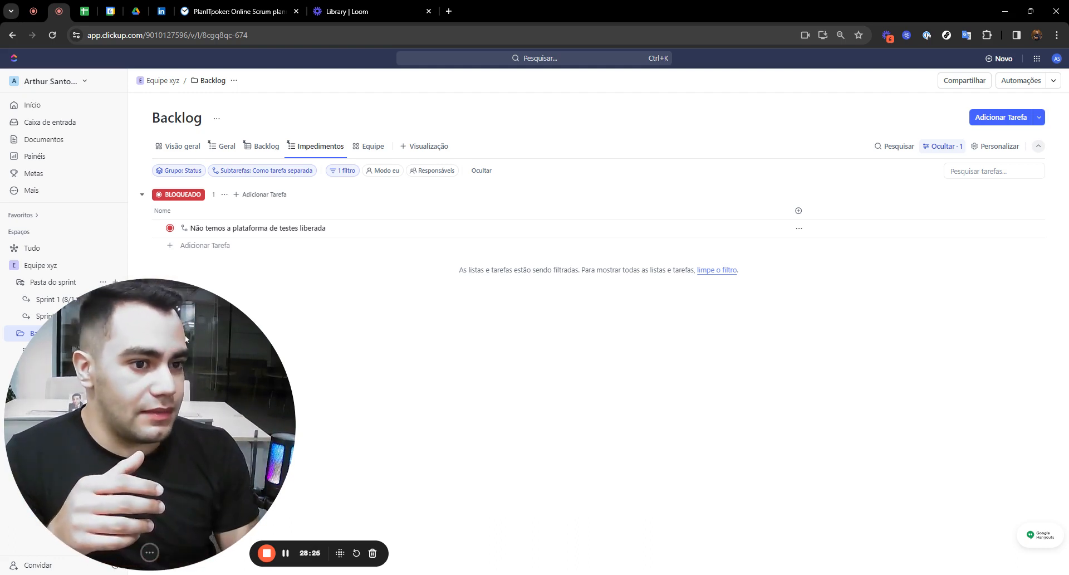
Open the Geral view and collapse the subtasks of Testar compatibilidade em diferentes navegadores
left_click(223, 146)
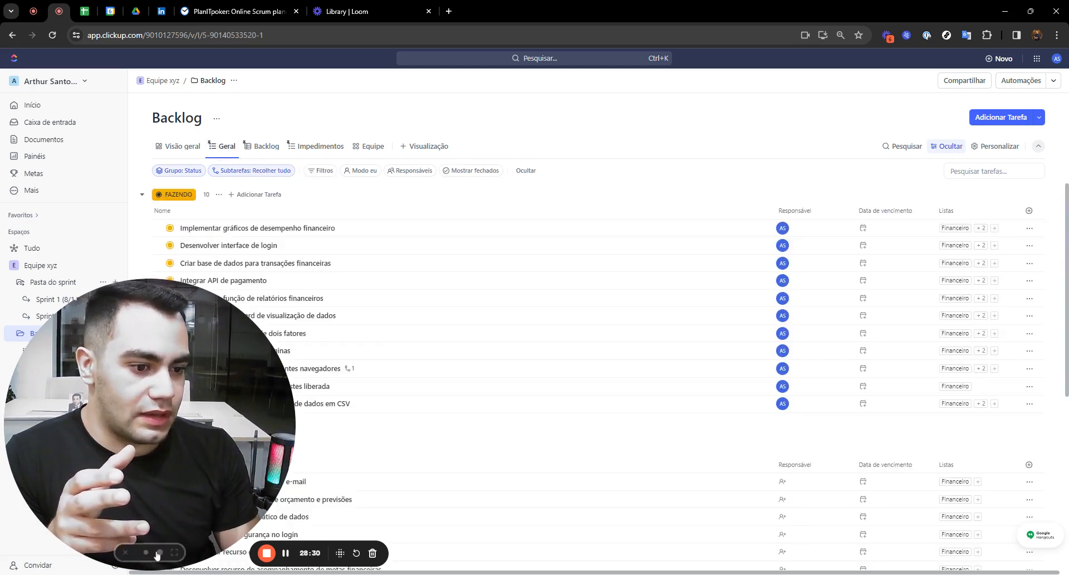
left_click(159, 553)
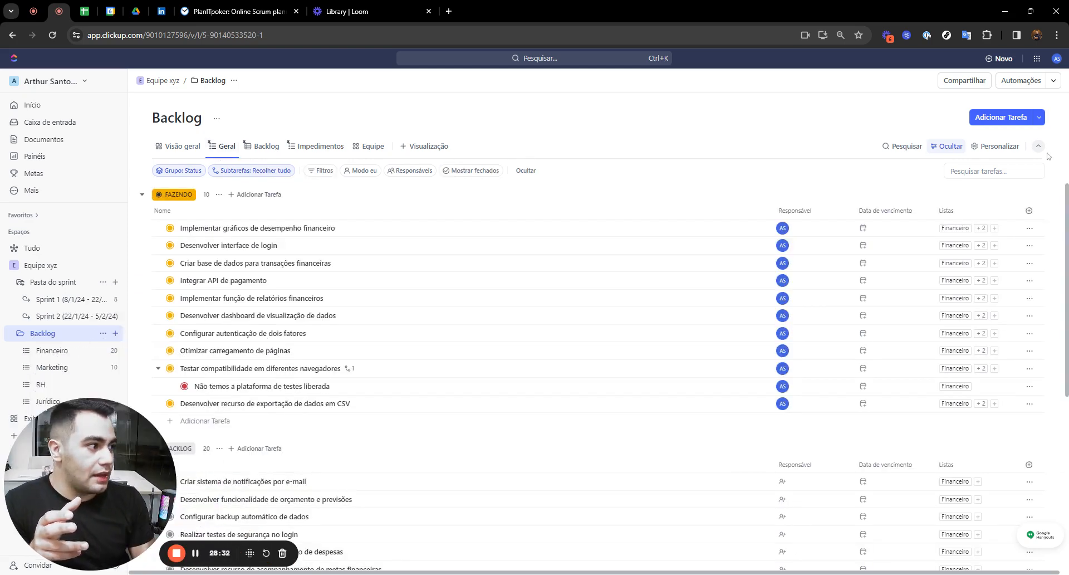
scroll(158, 327, "down", 2)
scroll(158, 327, "up", 1)
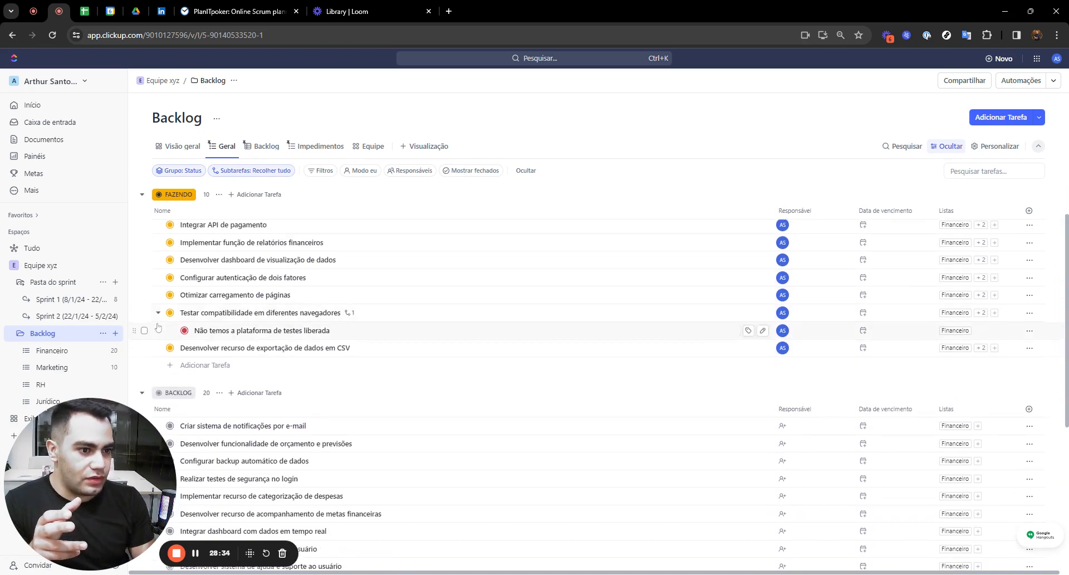
left_click(159, 312)
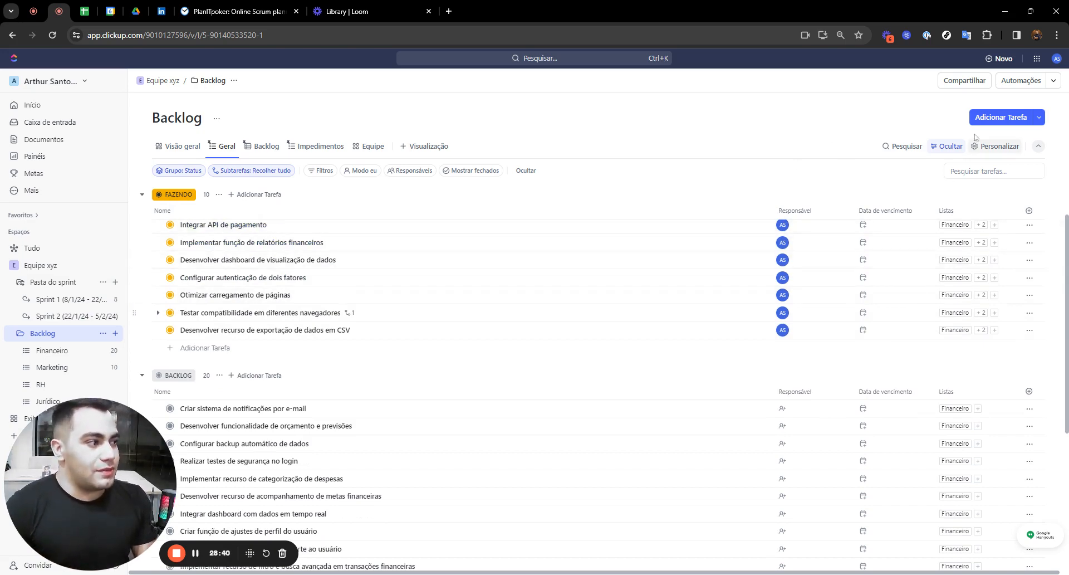
scroll(719, 301, "up", 1)
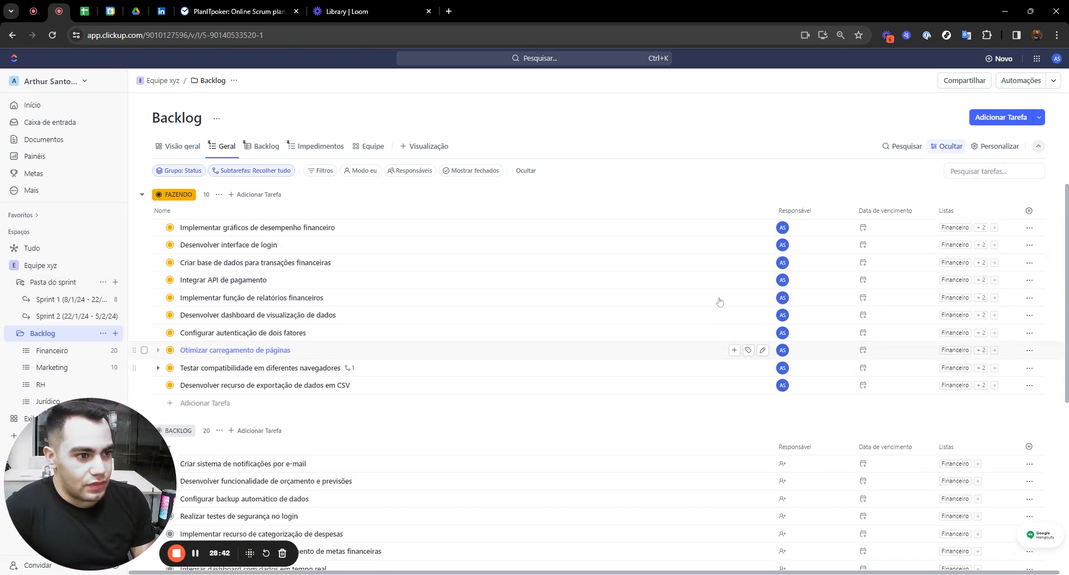
Review the Geral view's export options for columns, file format, date and time, and close the view customization
left_click(993, 148)
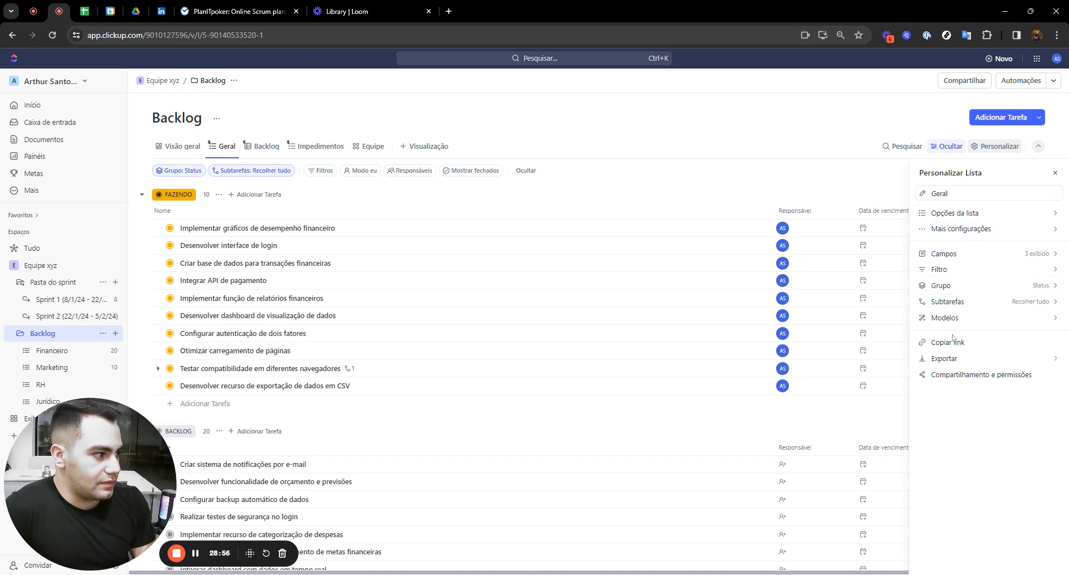
left_click(951, 359)
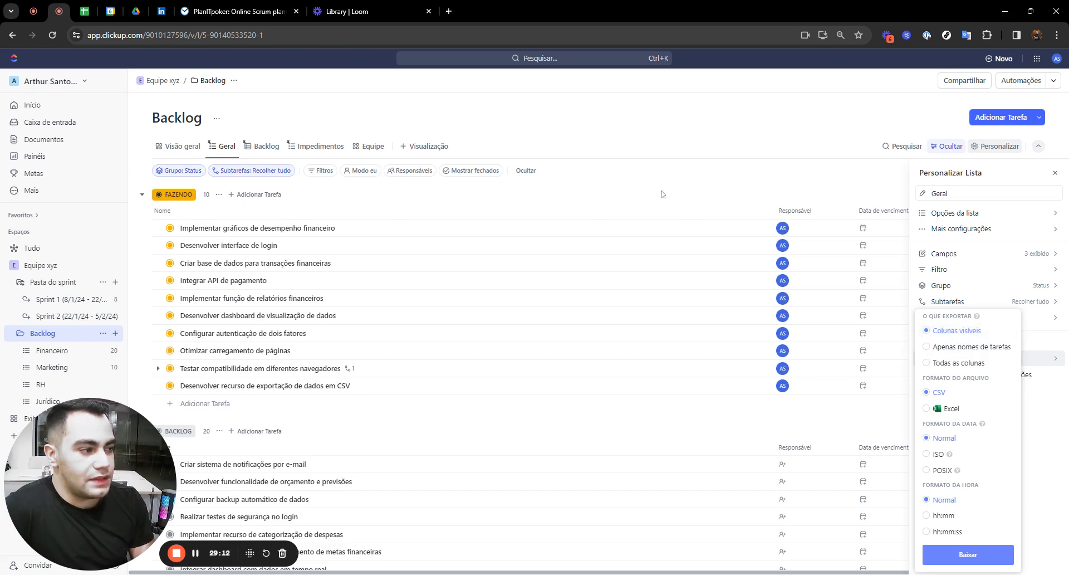
left_click(1055, 172)
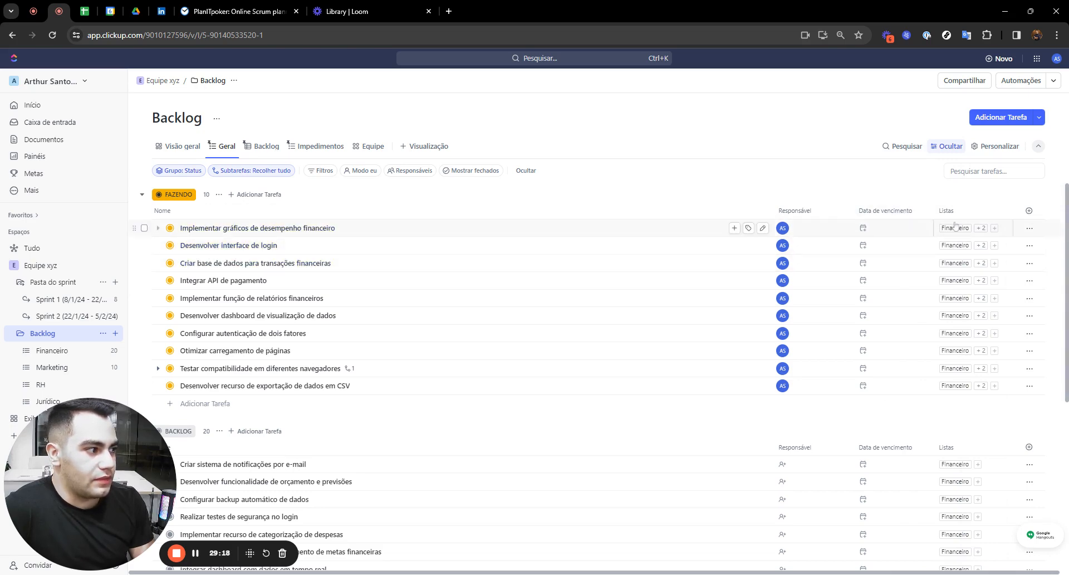
Examine which fields can be shown or created as columns in the Geral view, and look through its task list
left_click(1042, 212)
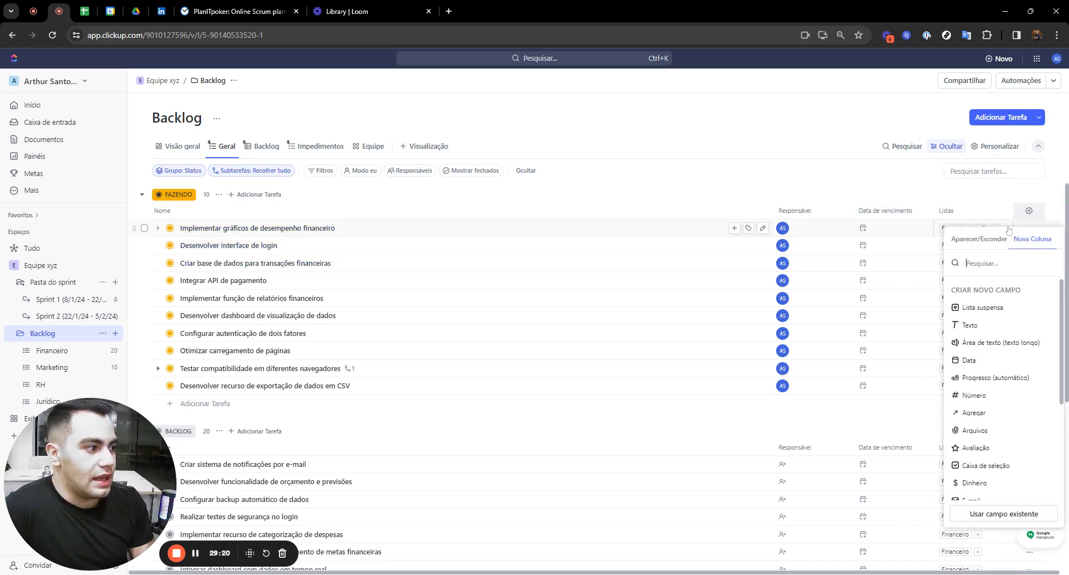
left_click(984, 244)
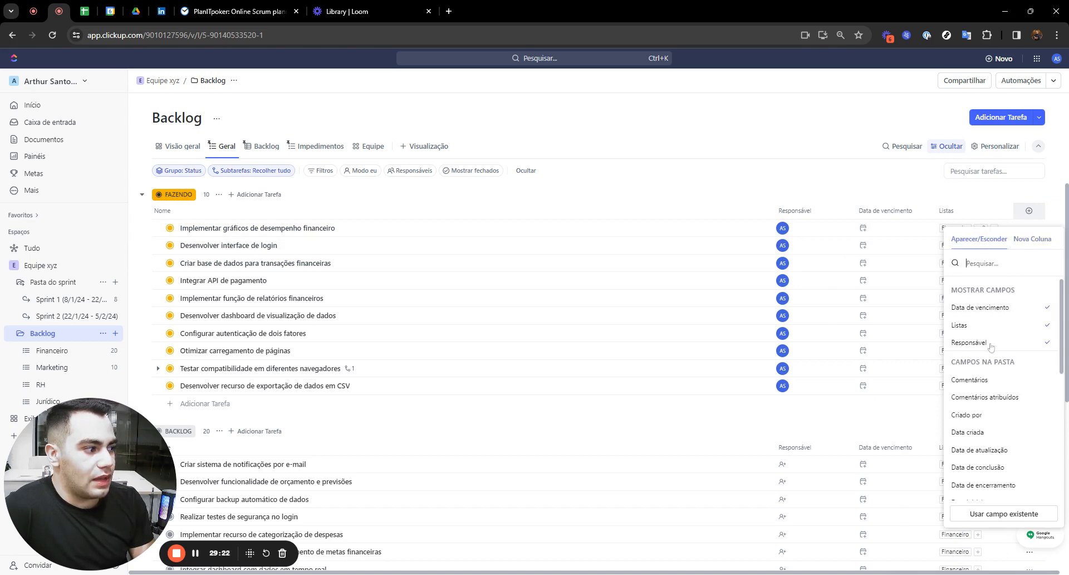
scroll(991, 349, "down", 5)
scroll(1010, 357, "up", 6)
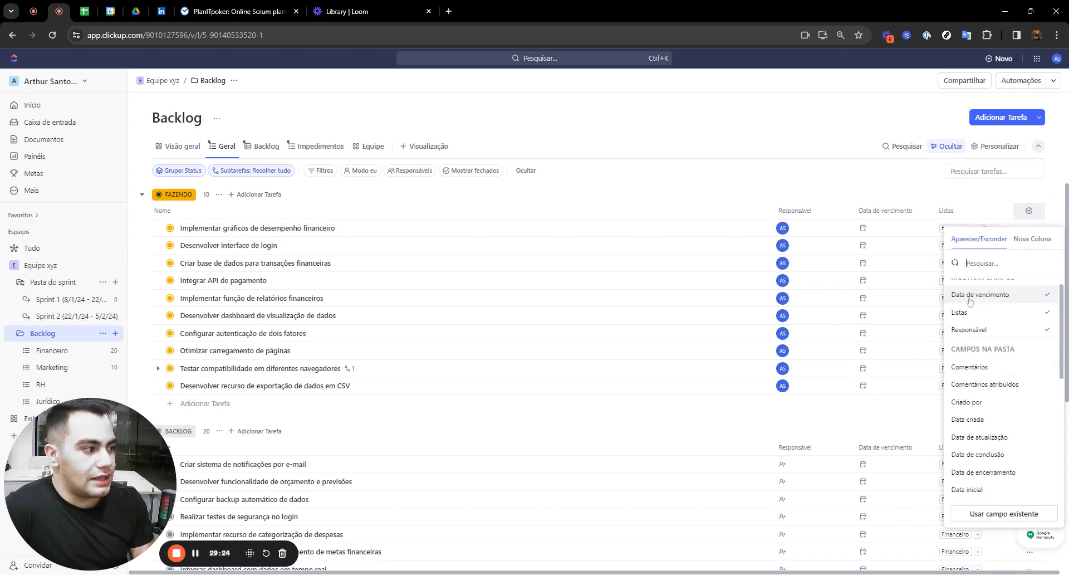
left_click(862, 183)
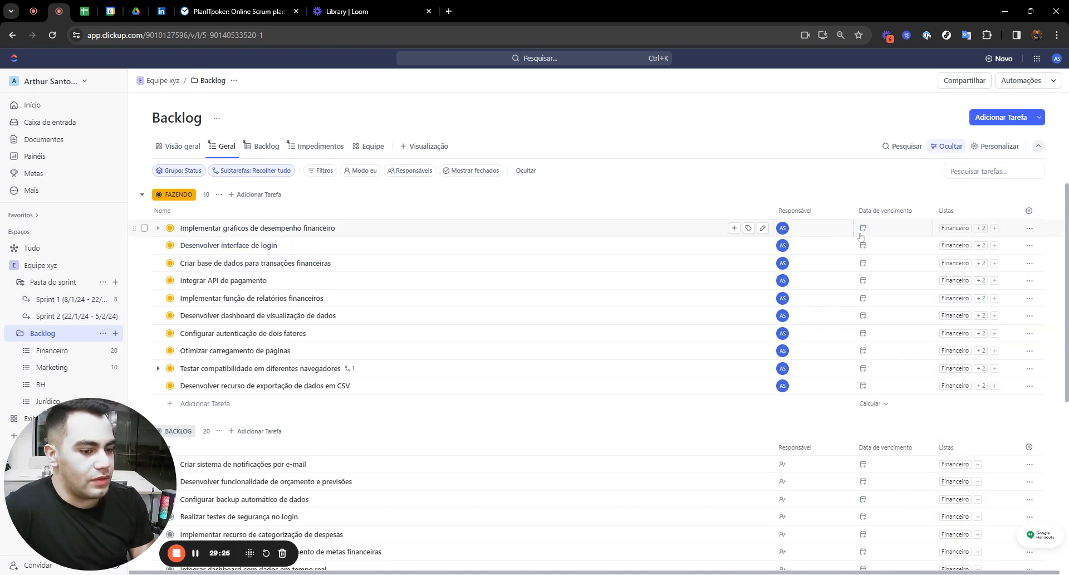
left_click(1029, 211)
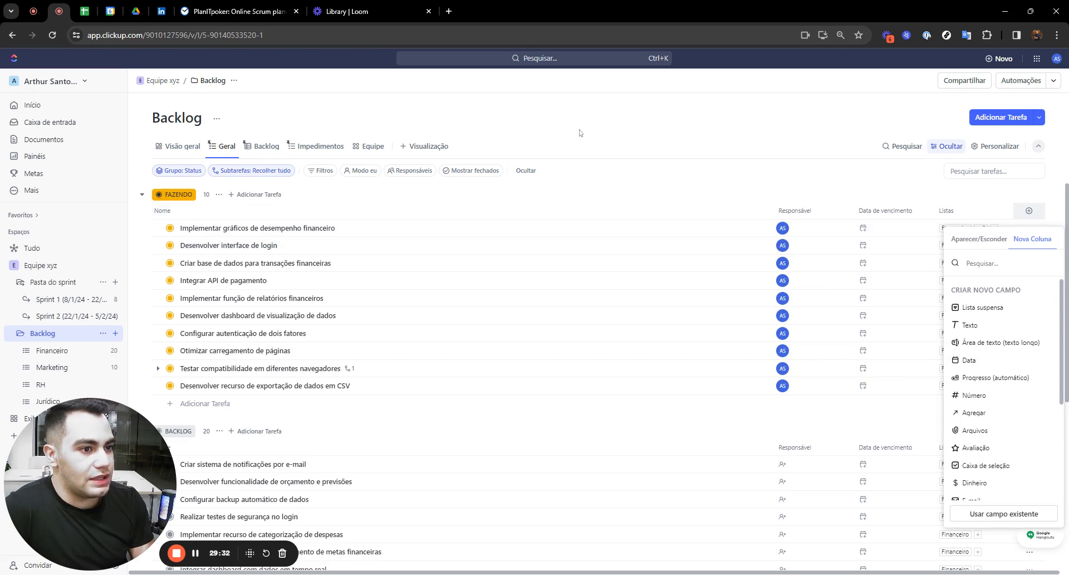
left_click(669, 200)
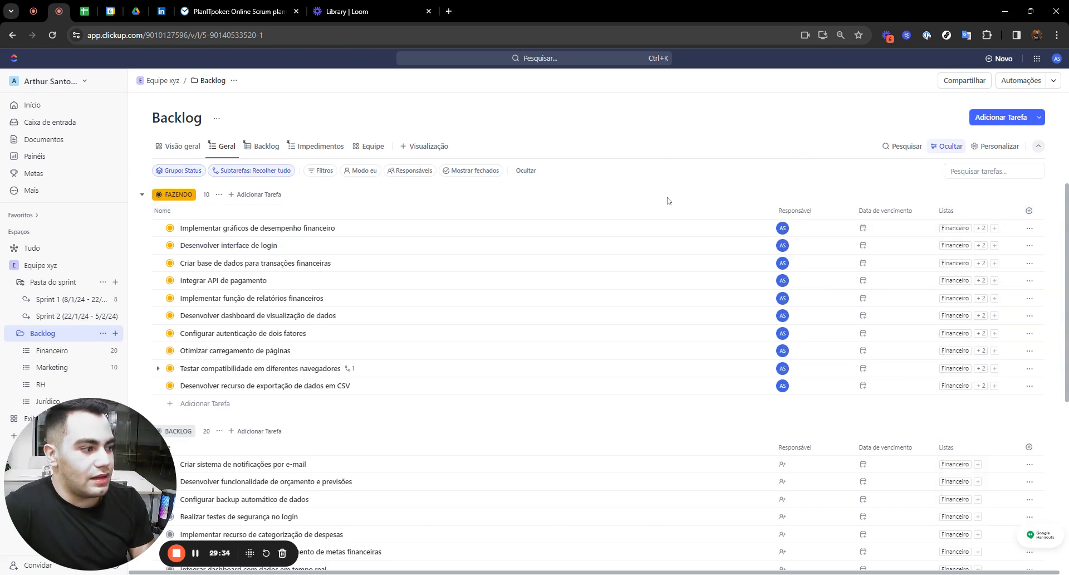
scroll(769, 306, "down", 5)
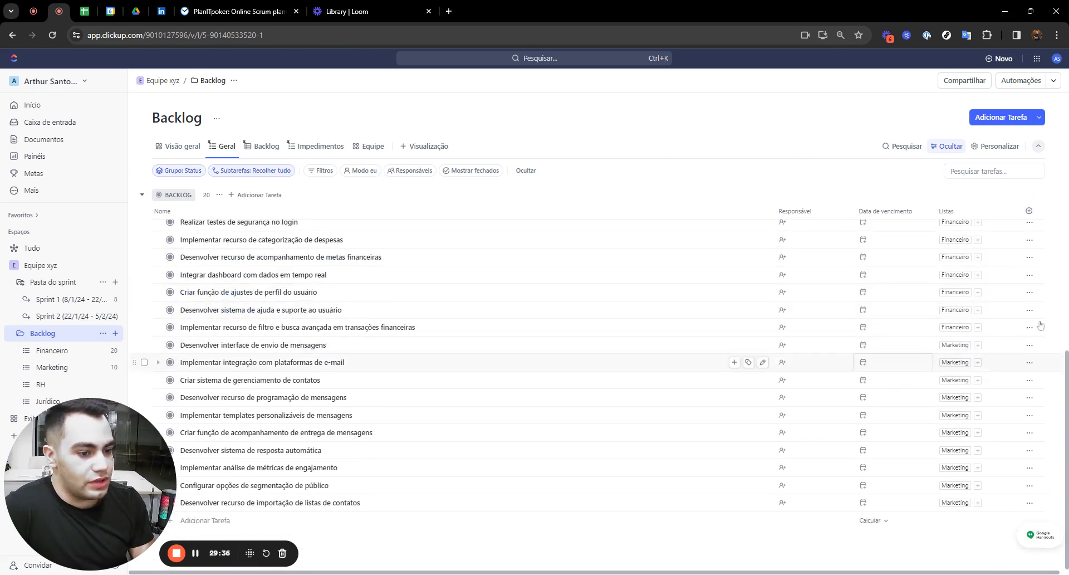
scroll(1040, 324, "up", 5)
Reopen the Geral view's export options to compare exporting visible columns with exporting all columns
left_click(1001, 148)
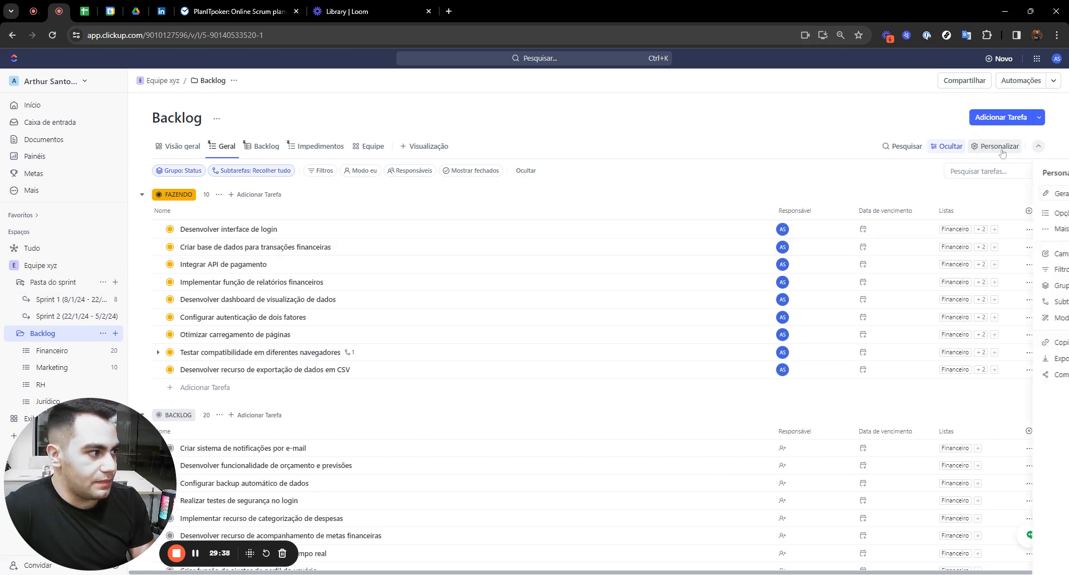
left_click(985, 359)
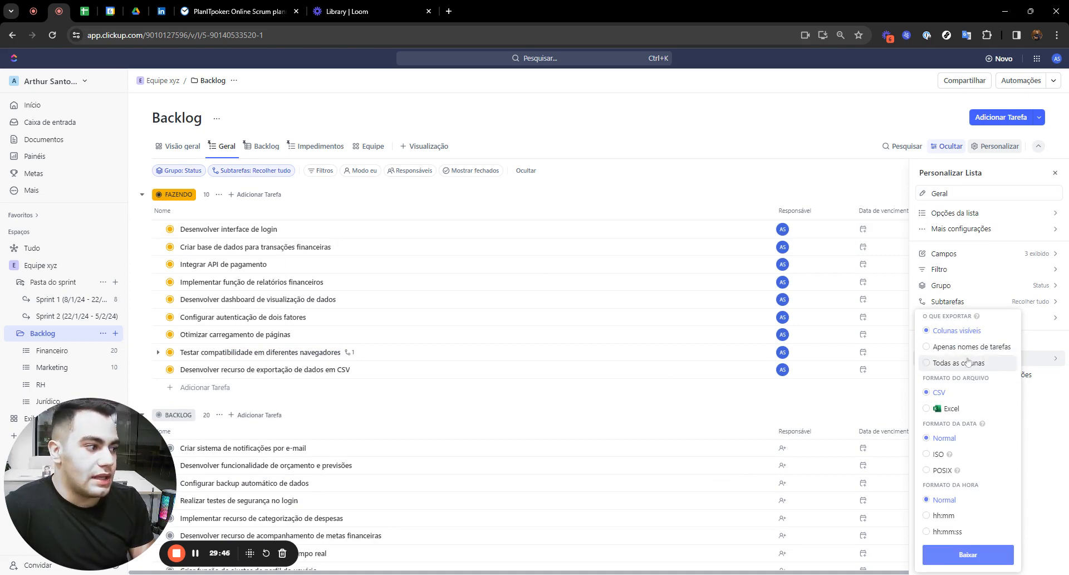
left_click(291, 232)
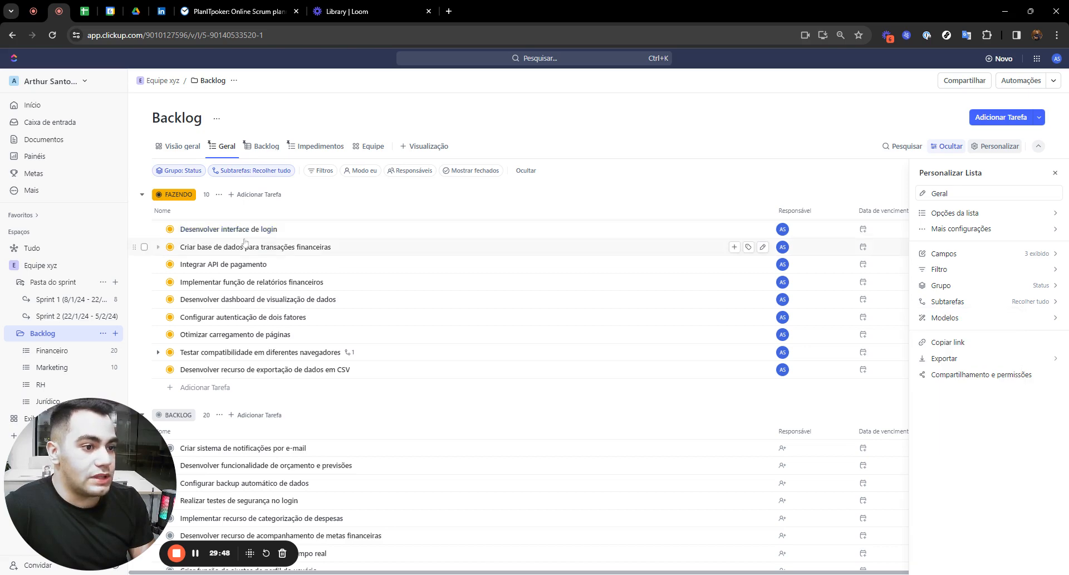
Examine the custom fields of the task Desenvolver interface de login, and the fields that can be shown as columns in the Geral view
left_click(245, 231)
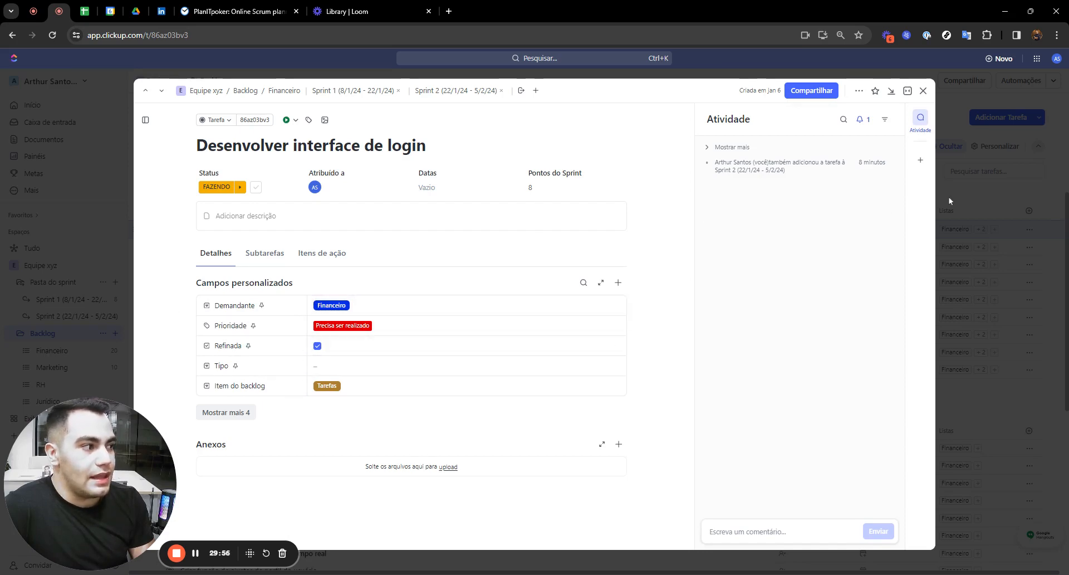
left_click(977, 196)
left_click(1029, 210)
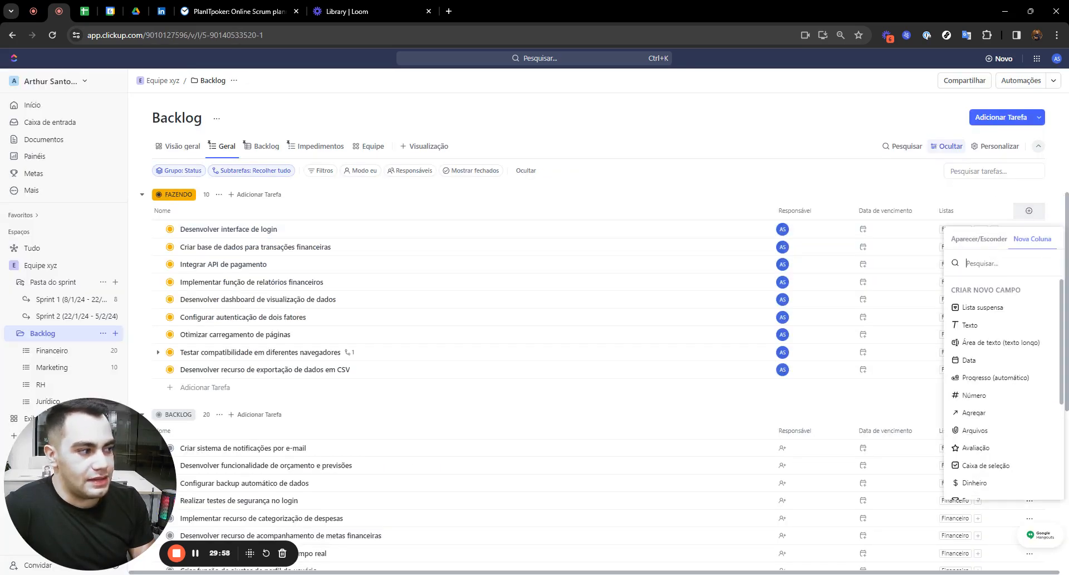
left_click(954, 241)
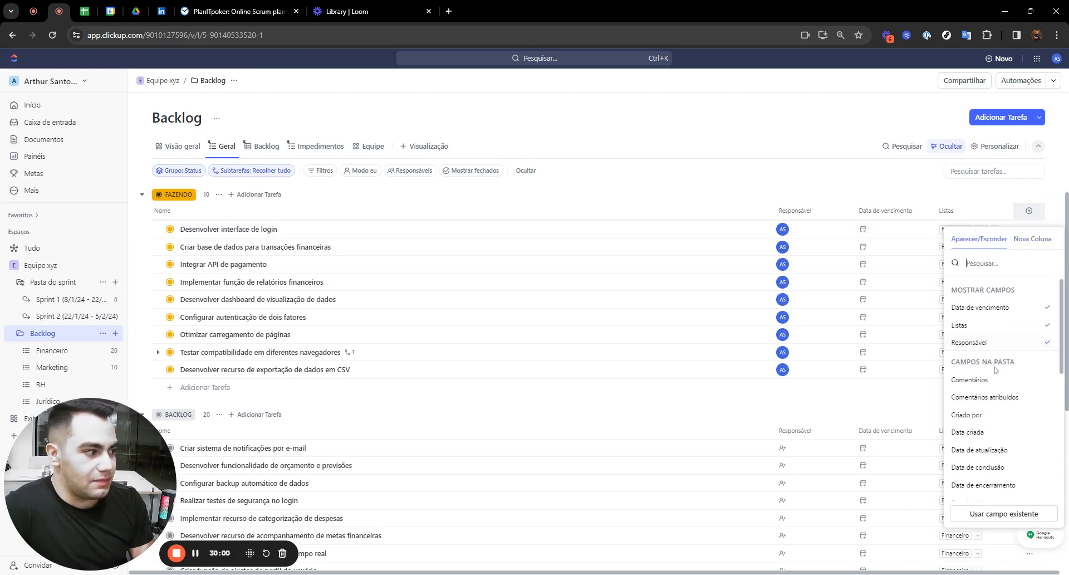
scroll(1000, 384, "down", 3)
scroll(999, 384, "down", 2)
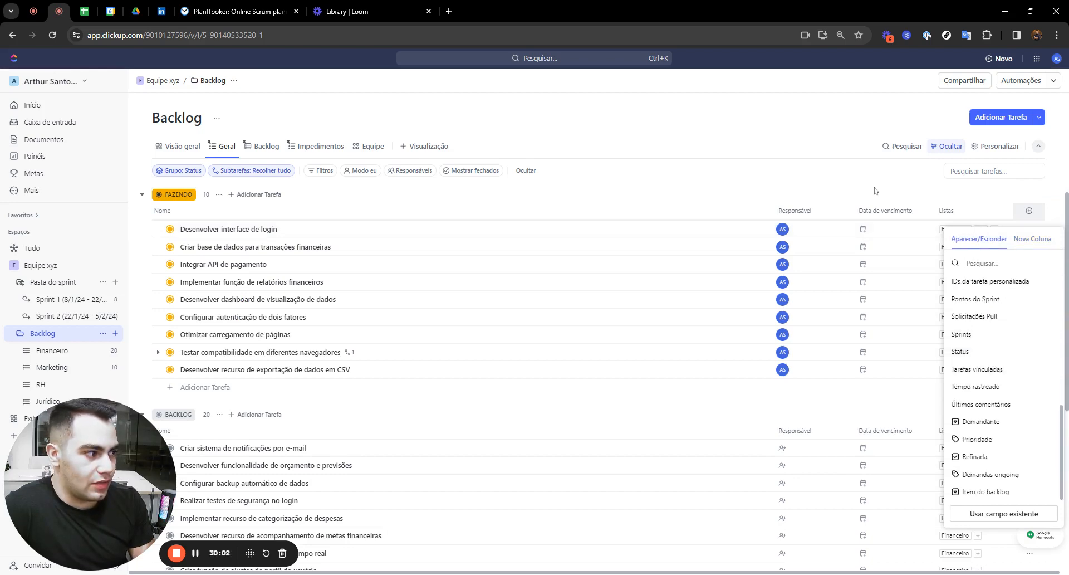
left_click(979, 158)
Compare the CSV and Excel formats in the Geral view's export options, and close the view customization without downloading
left_click(996, 146)
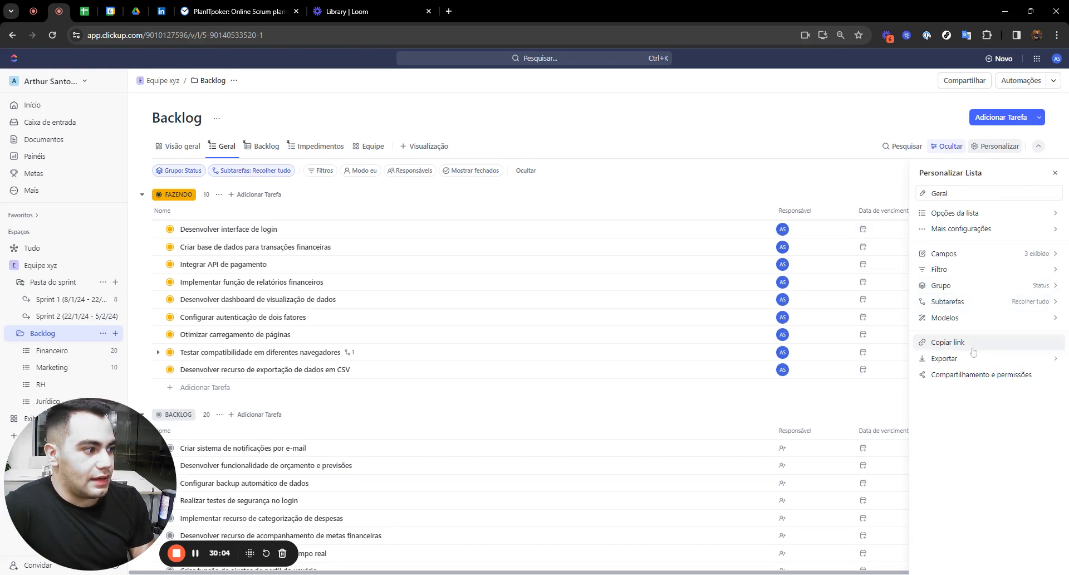
left_click(971, 359)
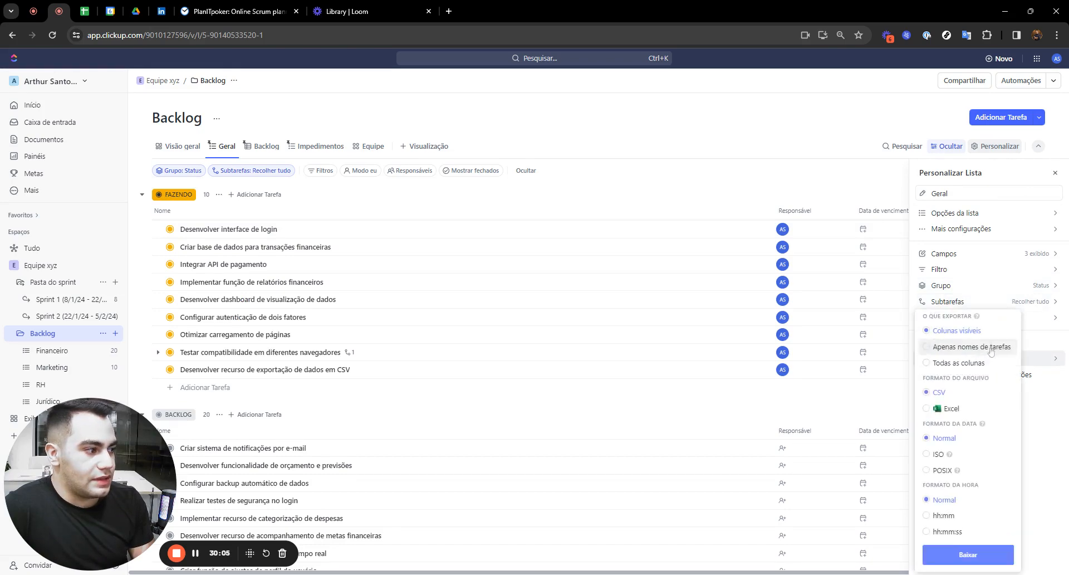
left_click(938, 409)
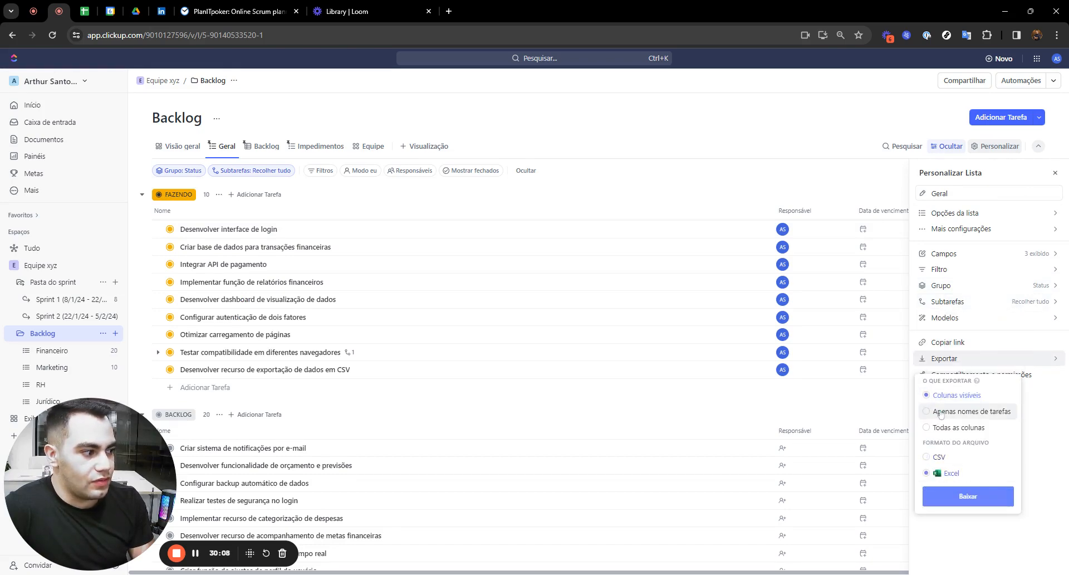
left_click(938, 465)
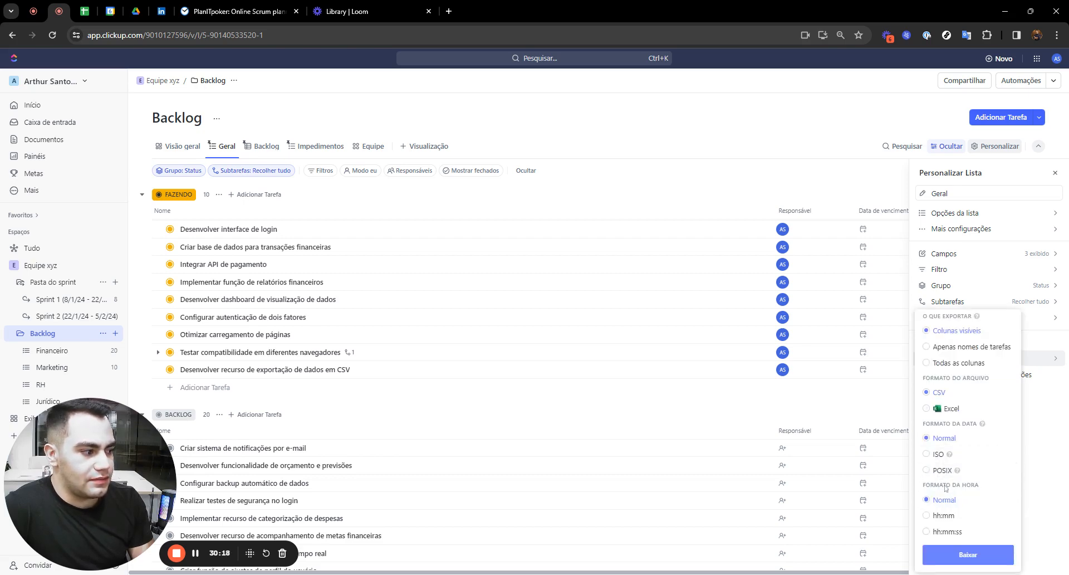
left_click(930, 411)
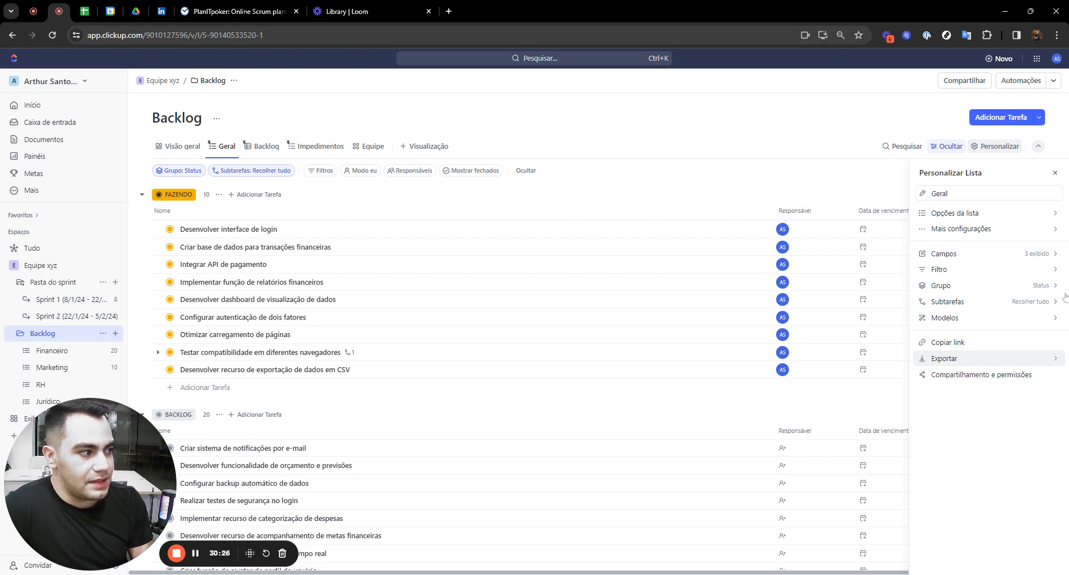
left_click(1056, 172)
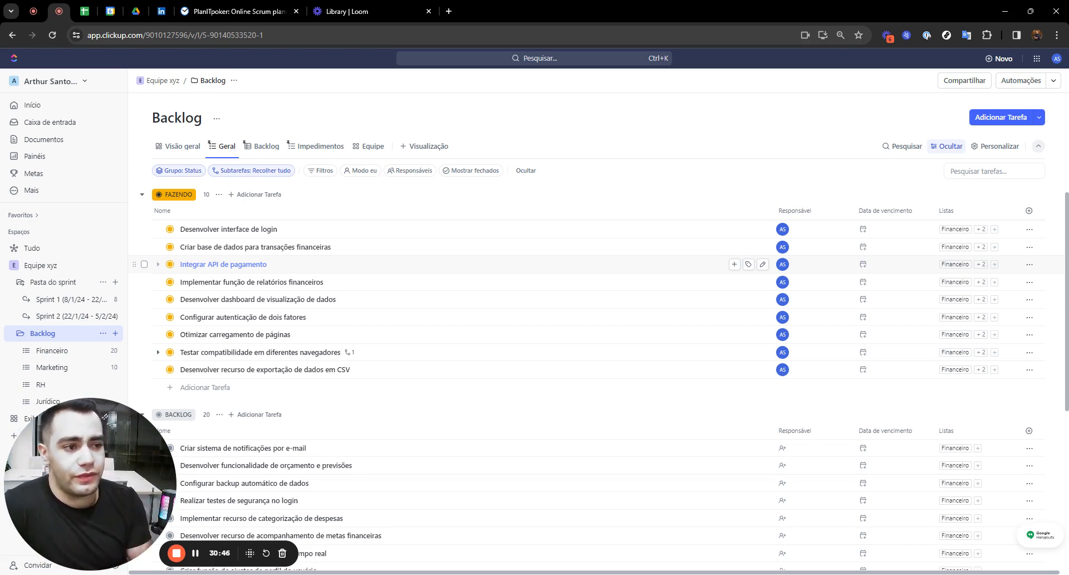
Review the fields available for filtering tasks in the Geral view, and close the filters without choosing one
left_click(321, 171)
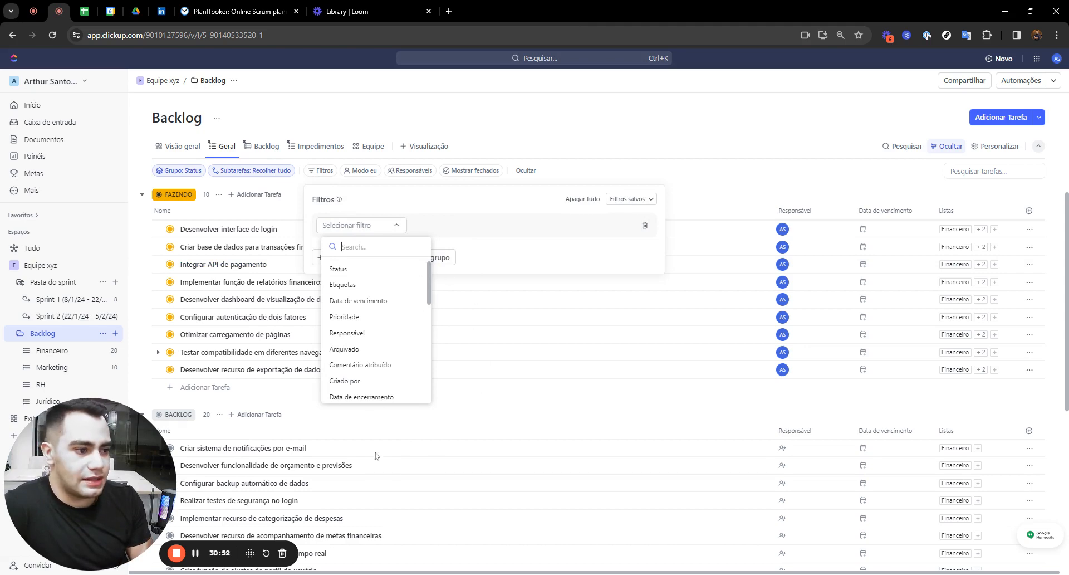
left_click(512, 250)
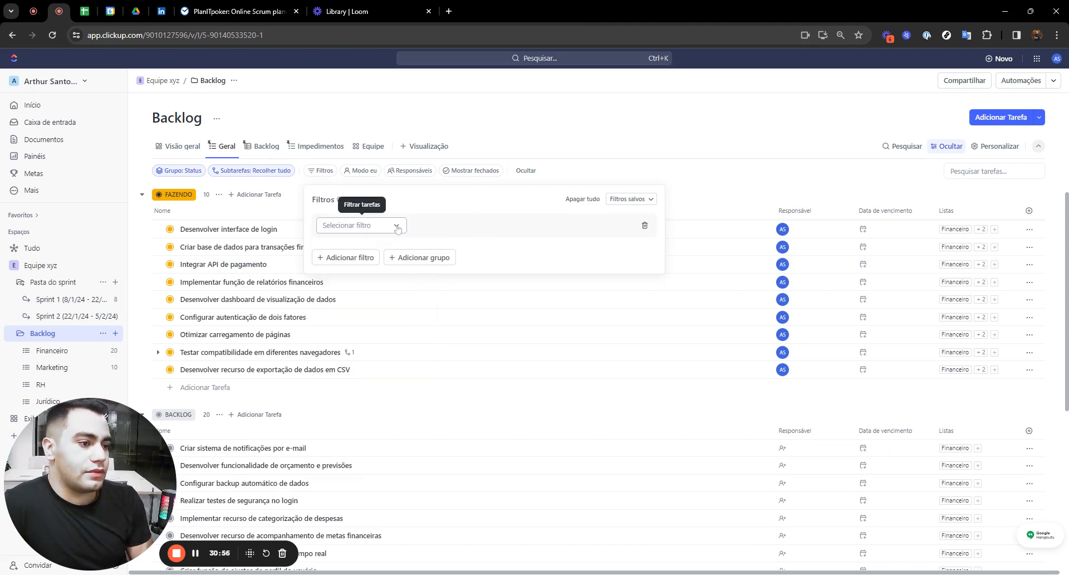
left_click(545, 146)
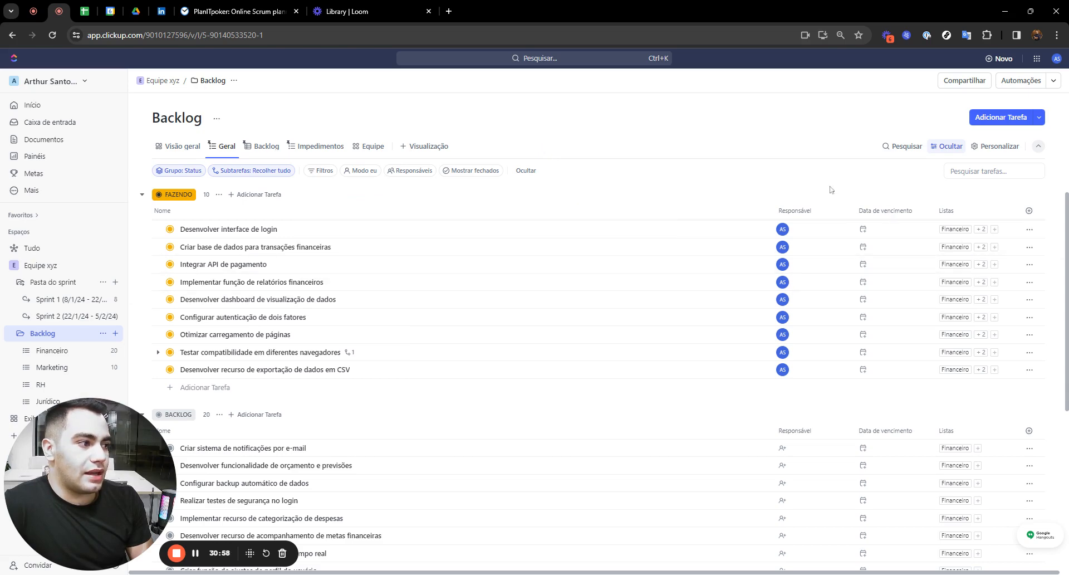